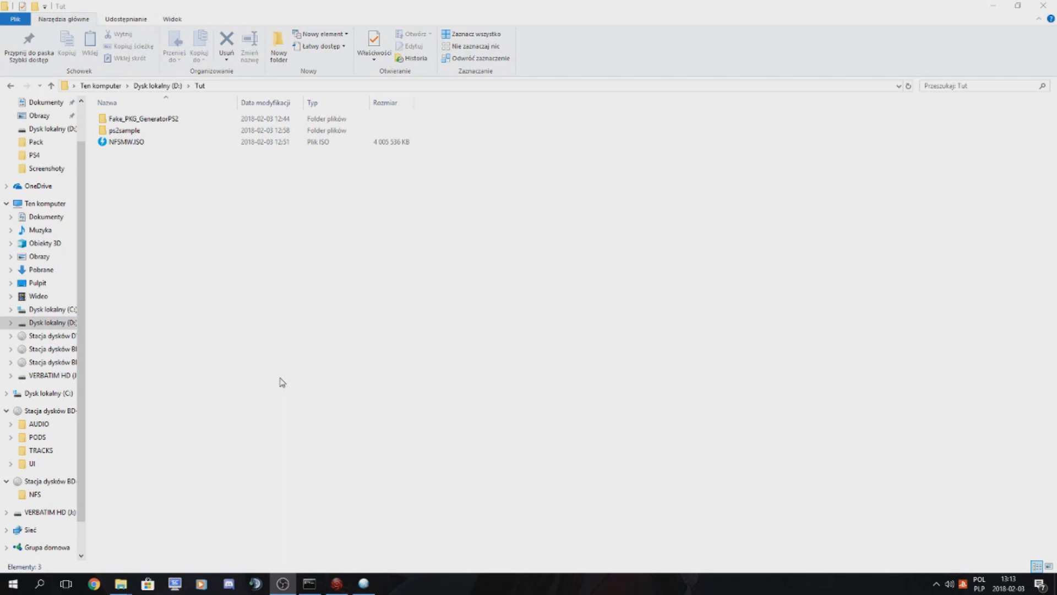
Step: Look over the Tut folder, trying selections on ps2sample and NFSMW.ISO
click(275, 310)
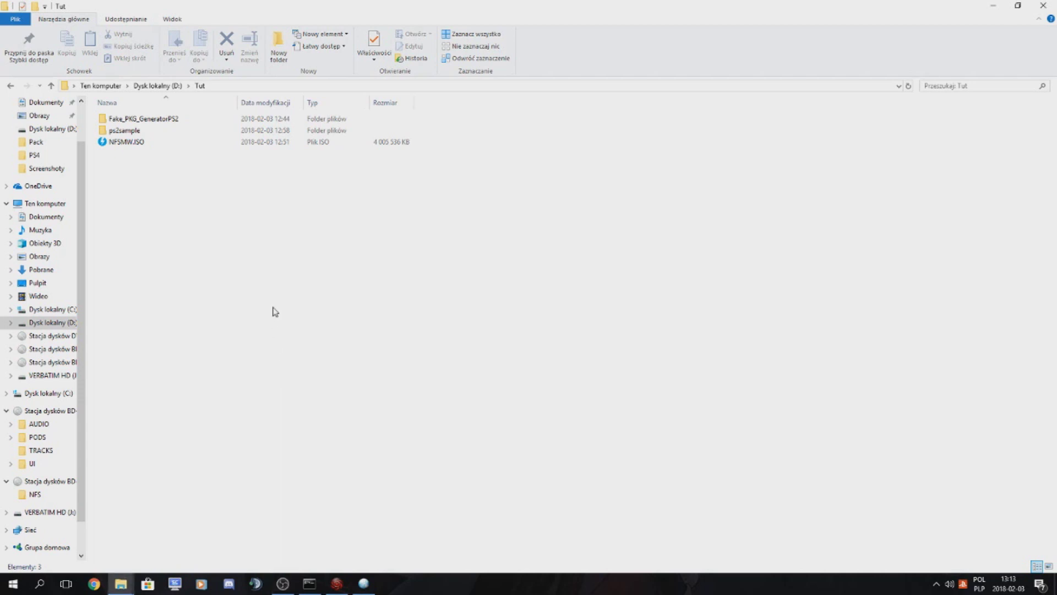
click(254, 131)
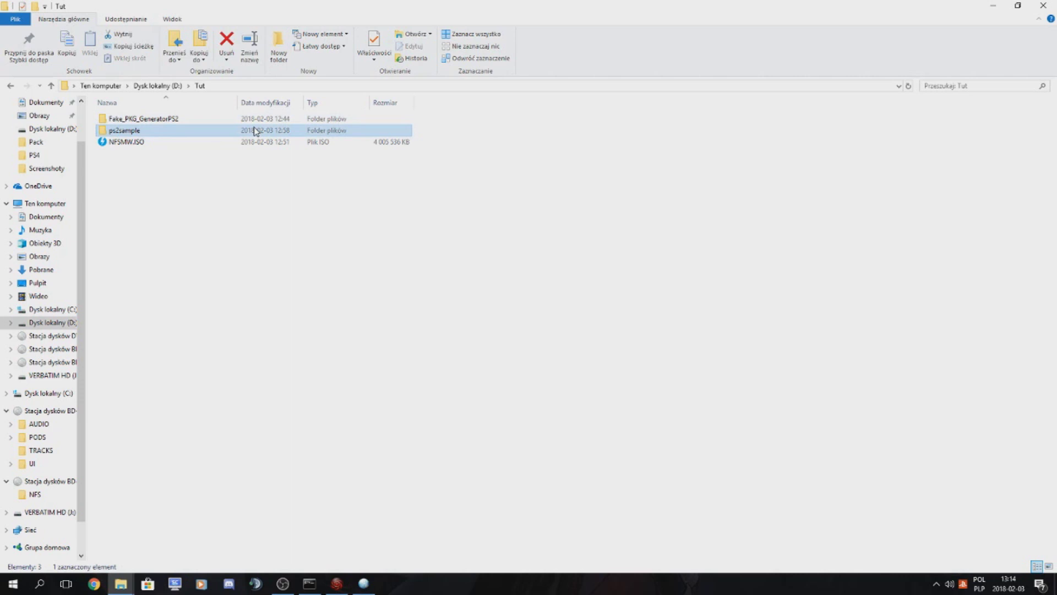
click(253, 142)
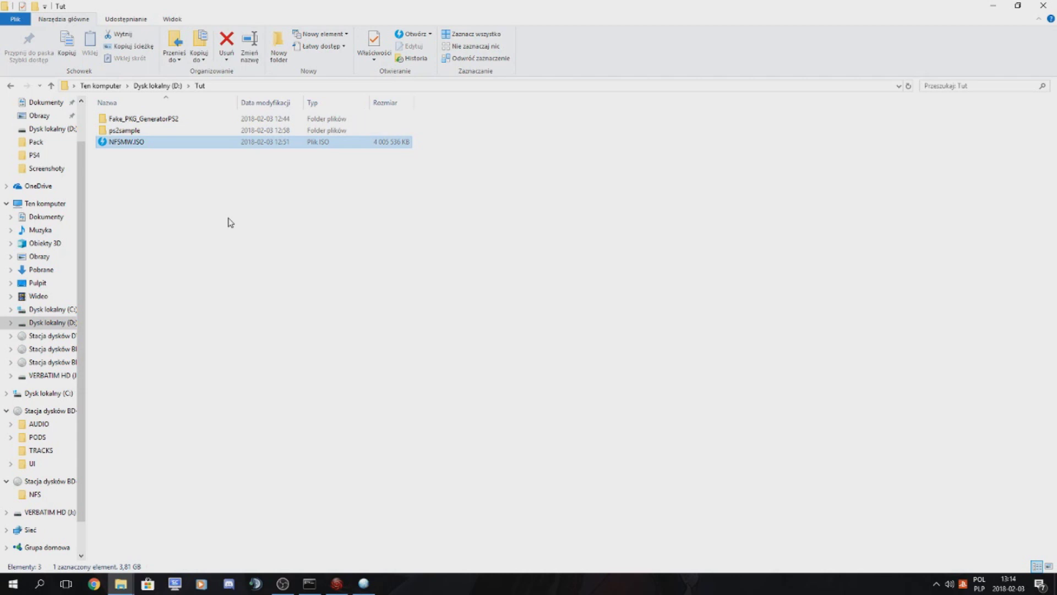
click(180, 170)
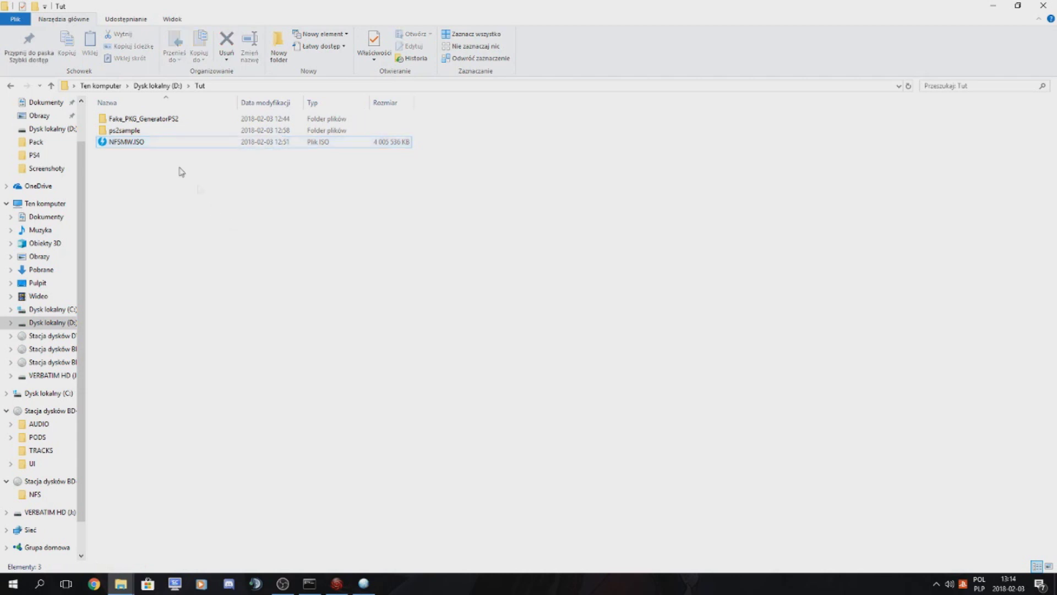
drag(180, 175, 106, 146)
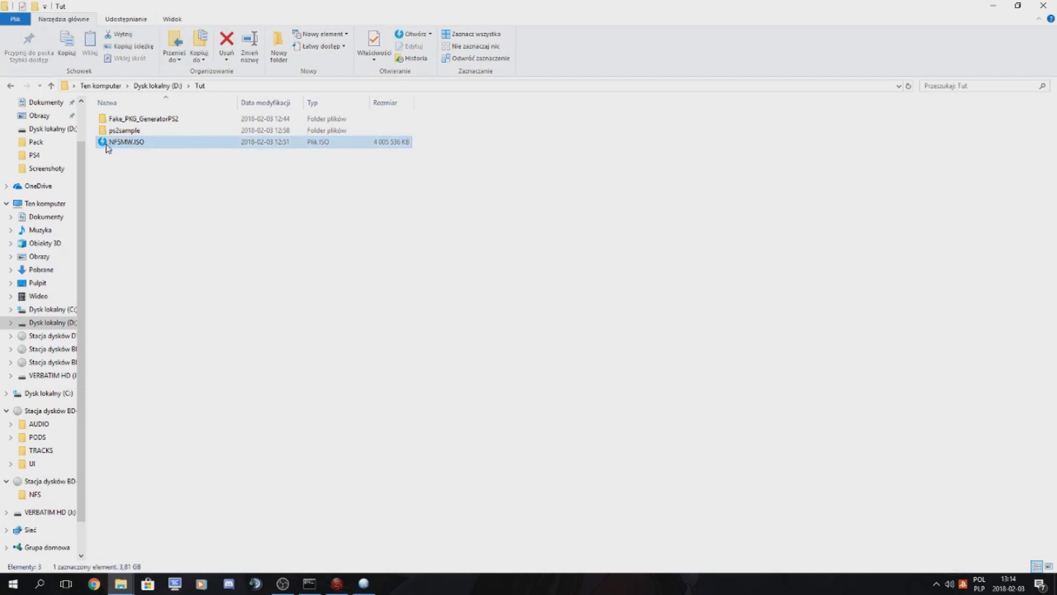
click(177, 192)
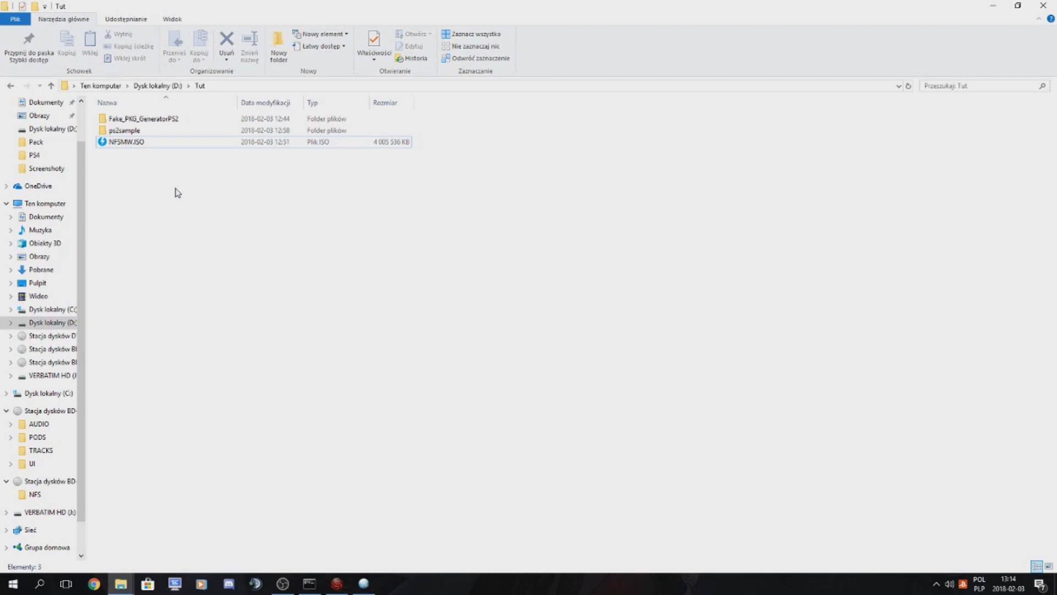
drag(175, 189, 188, 292)
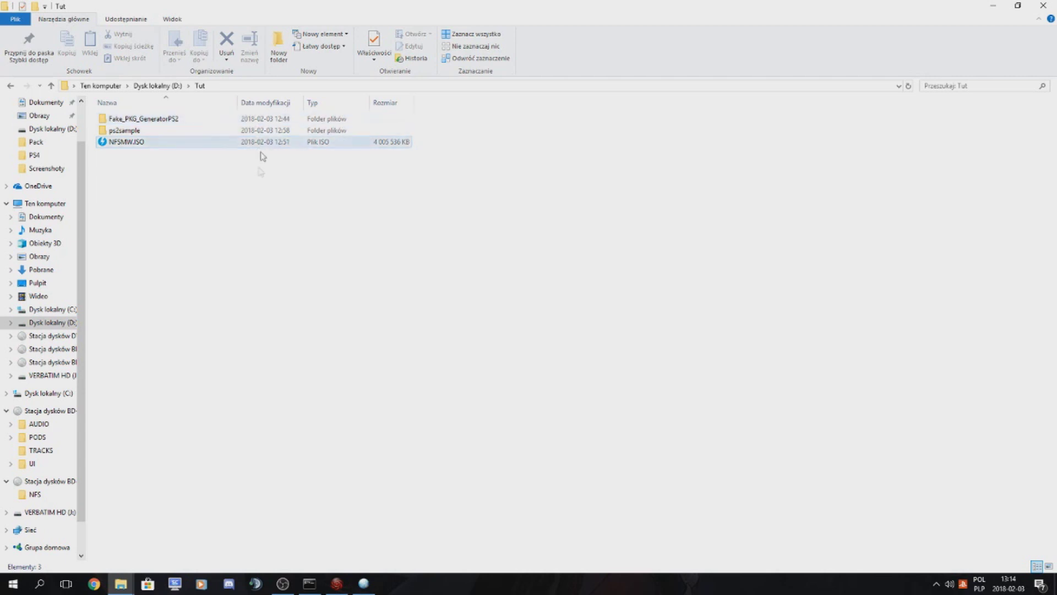
drag(213, 177, 132, 144)
click(219, 183)
drag(218, 180, 116, 145)
click(159, 169)
click(153, 175)
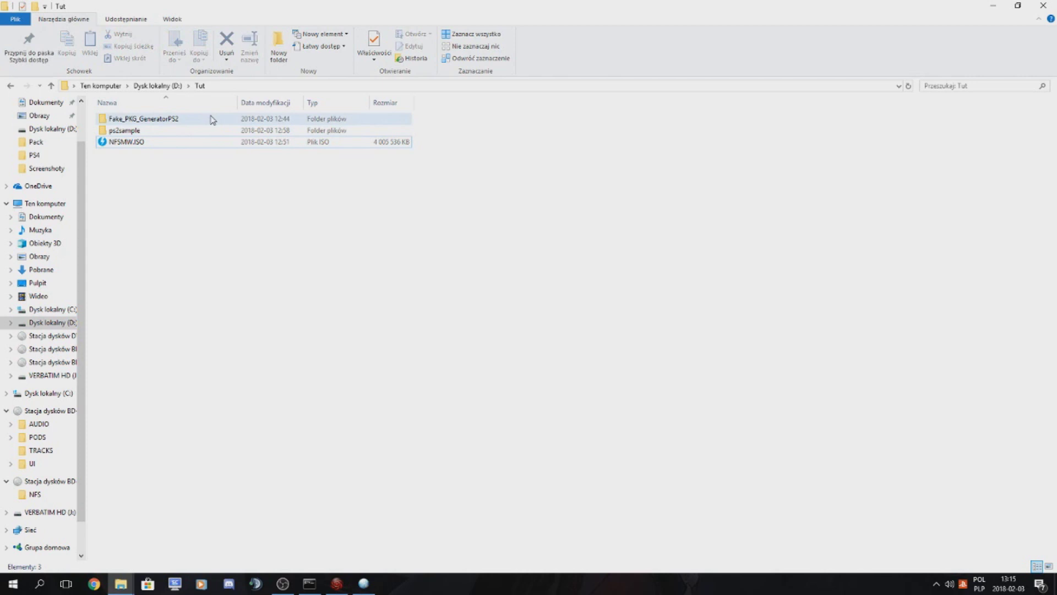
Step: Launch orbis-pub-gen from Fake_PKG_GeneratorPS2 and open the Image0 image settings
double_click(211, 119)
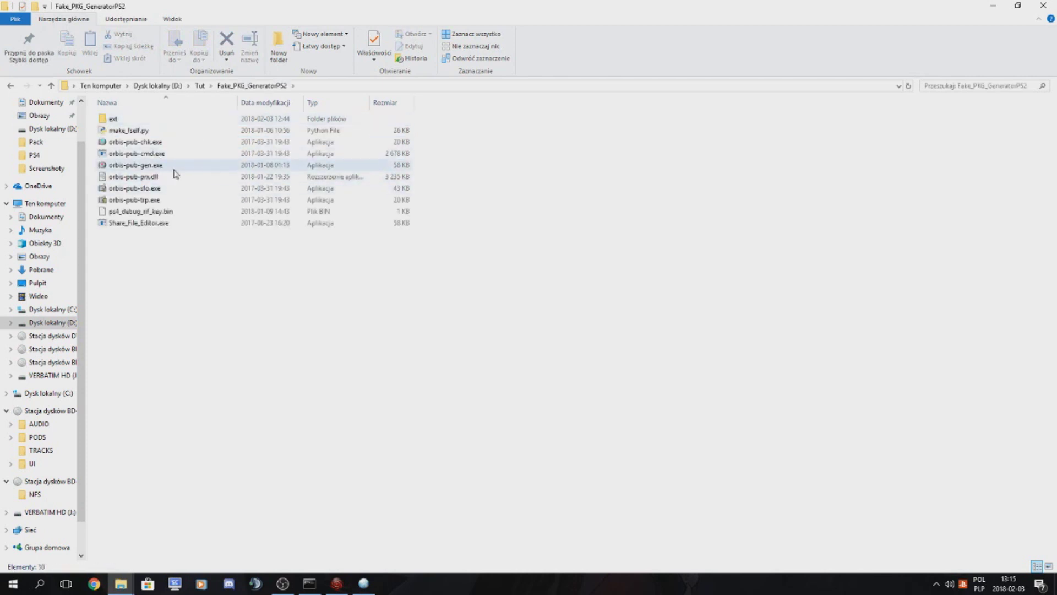
double_click(174, 168)
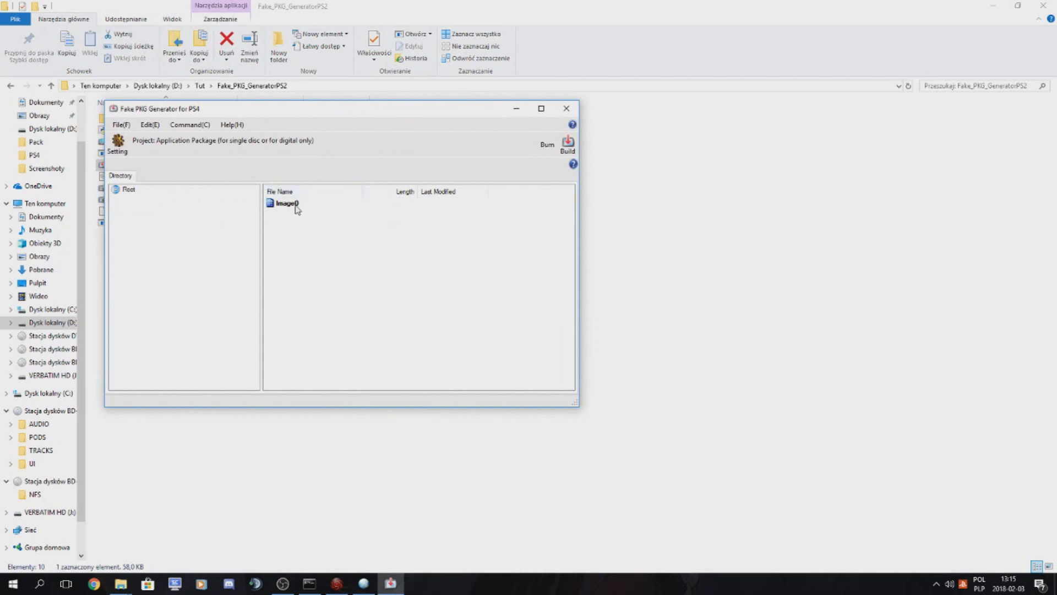
double_click(295, 206)
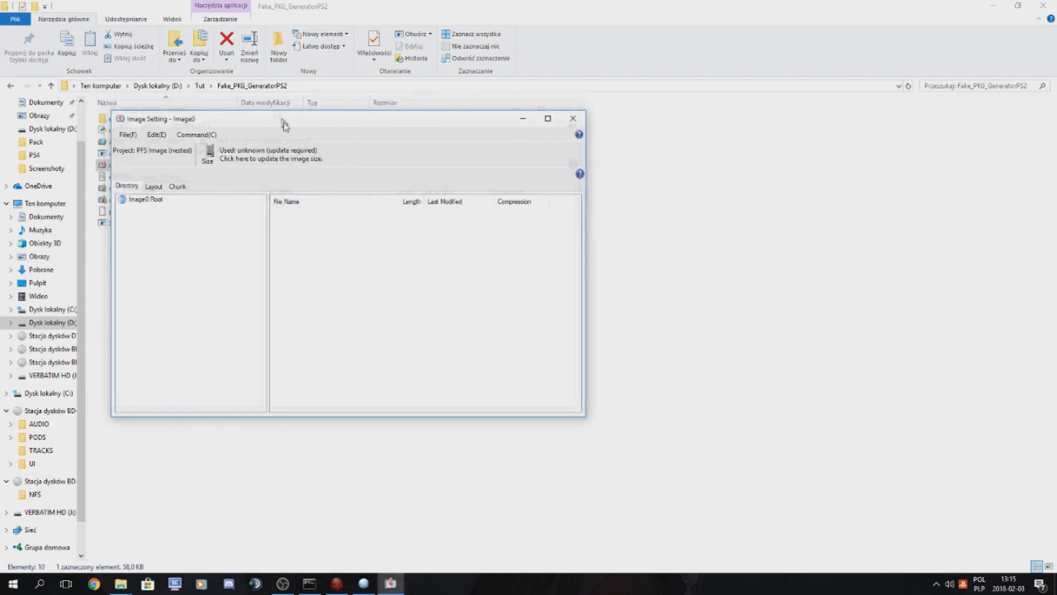
Step: Drag all 11 ps2sample items into the Image0 root
click(200, 85)
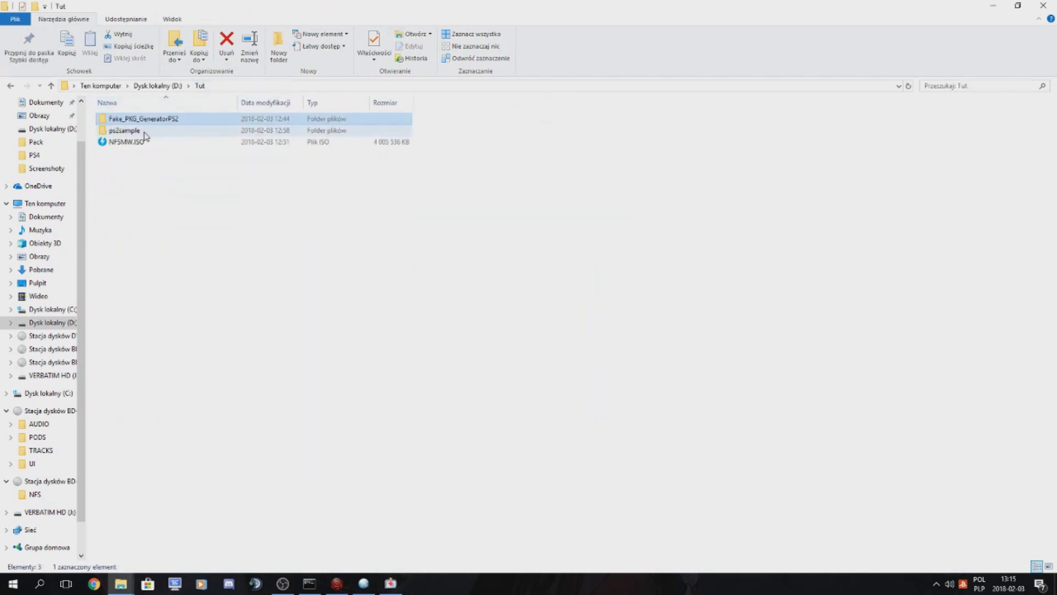
click(138, 132)
double_click(138, 132)
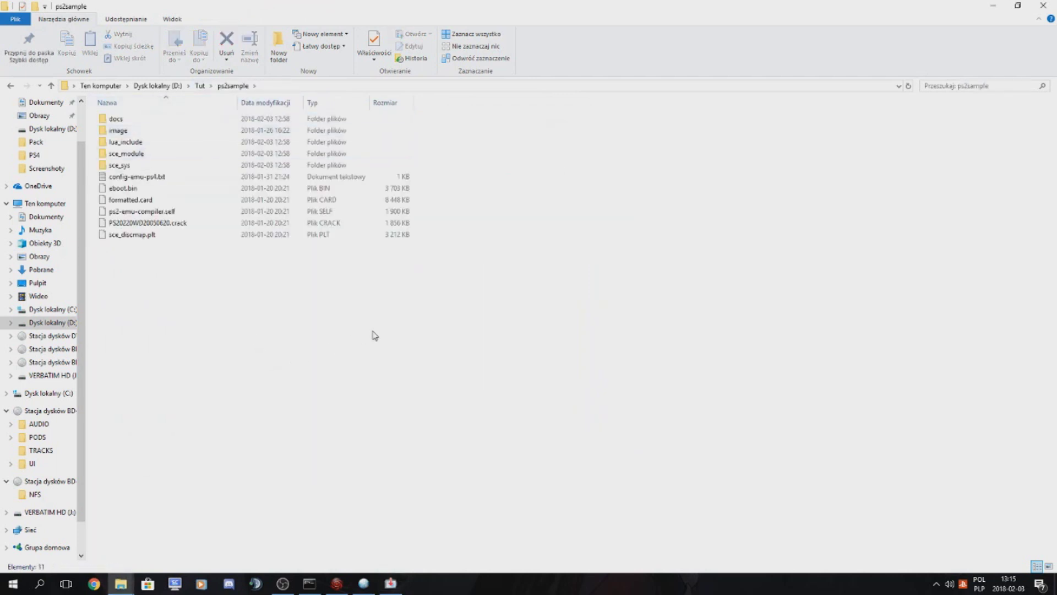
drag(374, 351, 127, 116)
drag(159, 164, 400, 391)
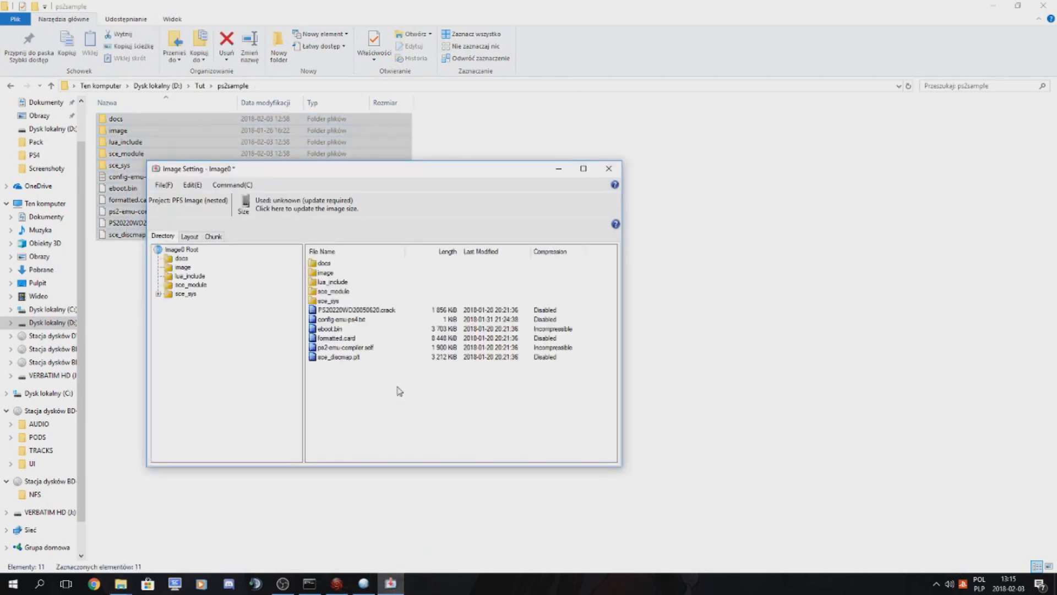
click(372, 481)
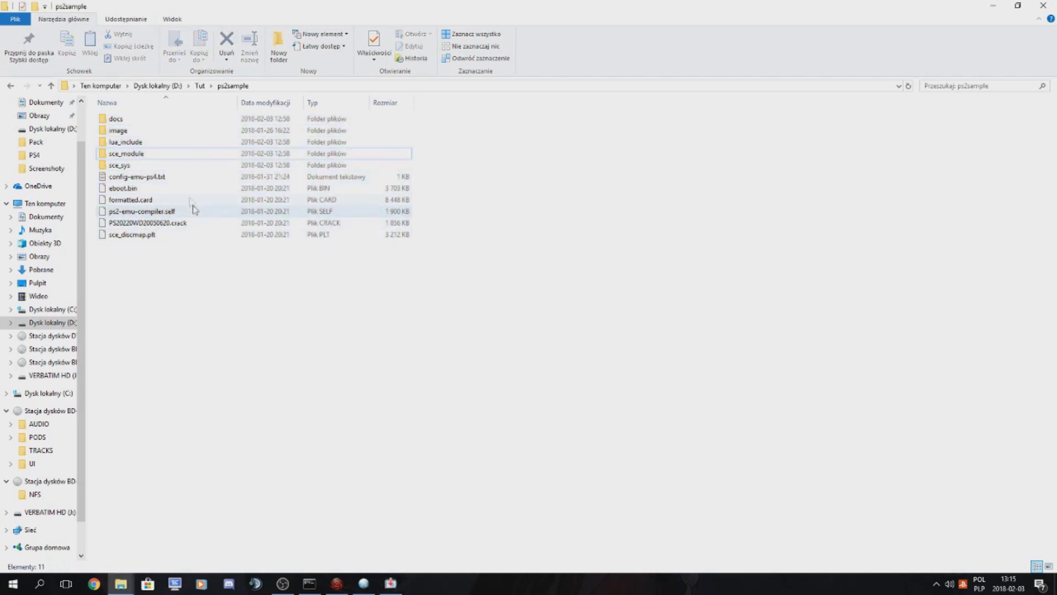
right_click(213, 176)
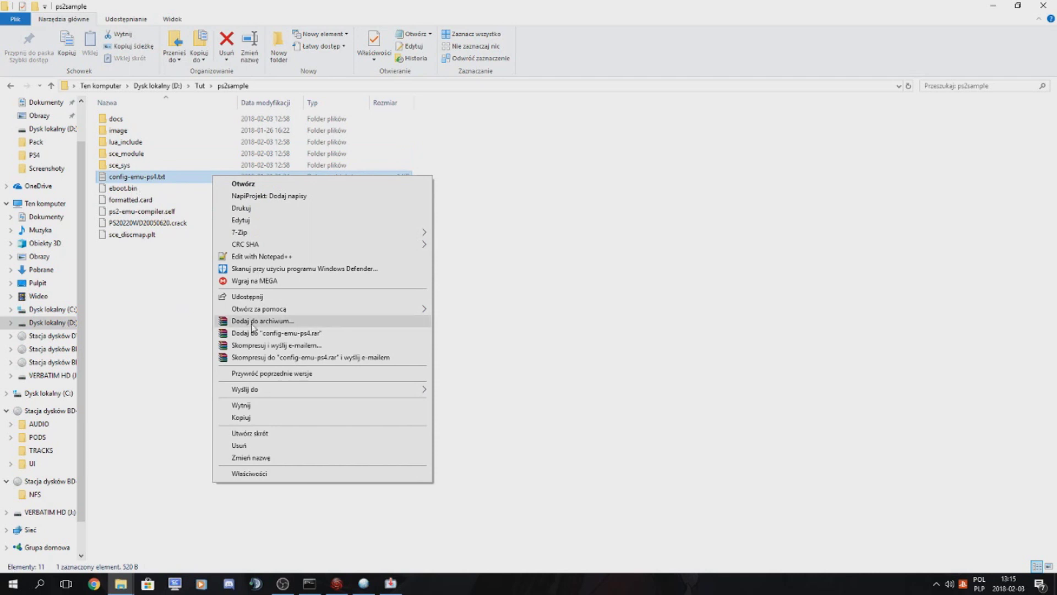
click(242, 257)
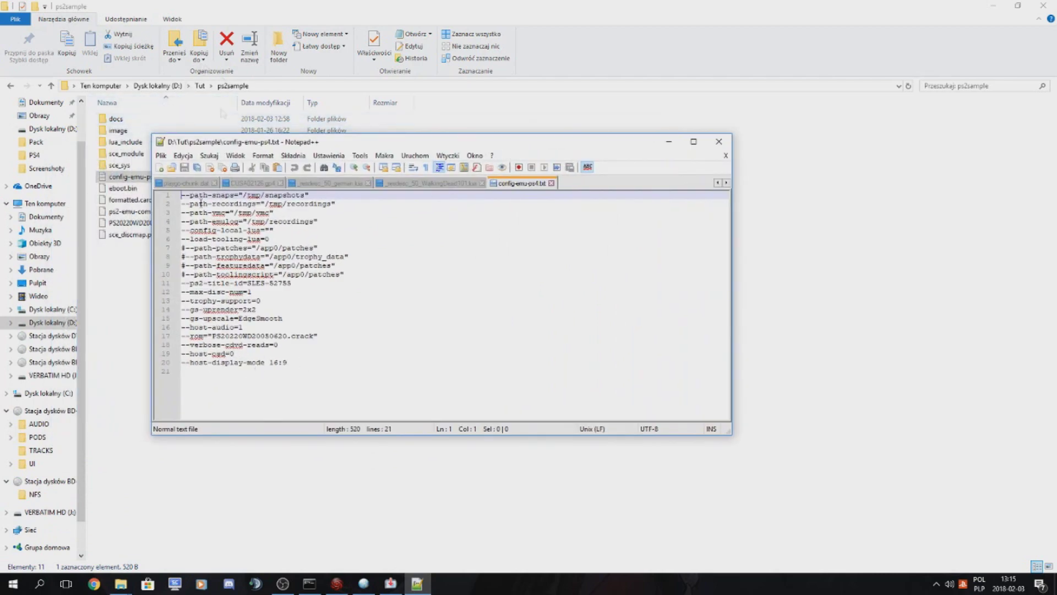
click(294, 364)
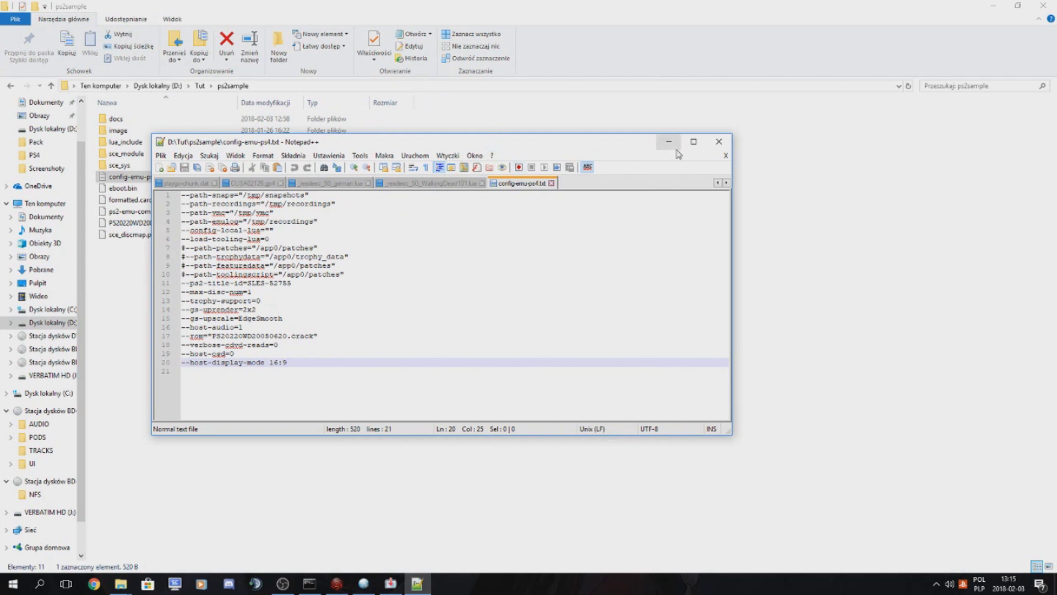
click(719, 142)
Step: Close the config file editor and open the image folder inside Image0
click(283, 333)
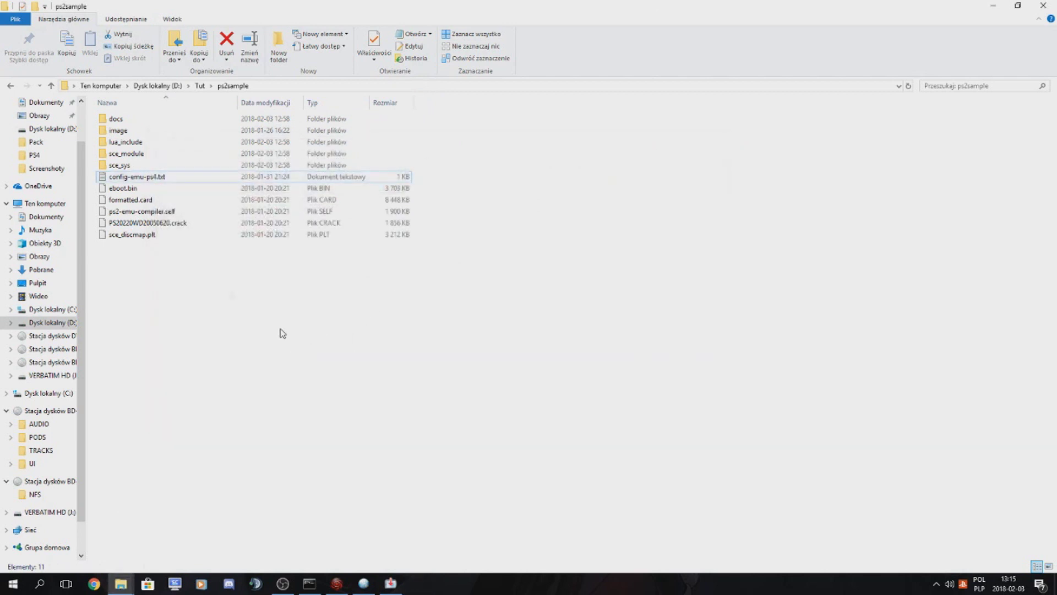
click(165, 177)
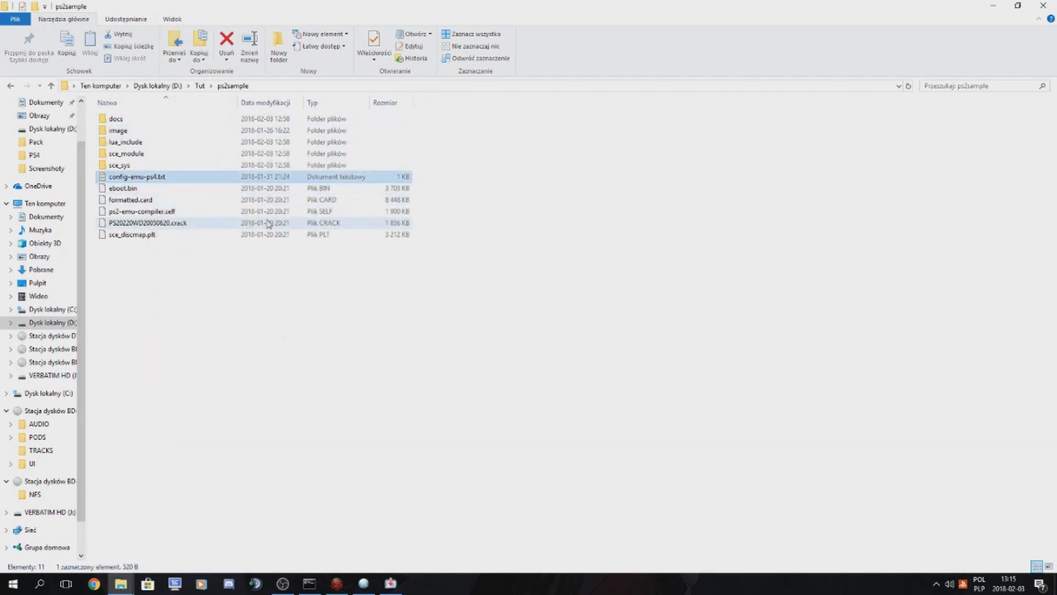
click(288, 394)
click(391, 583)
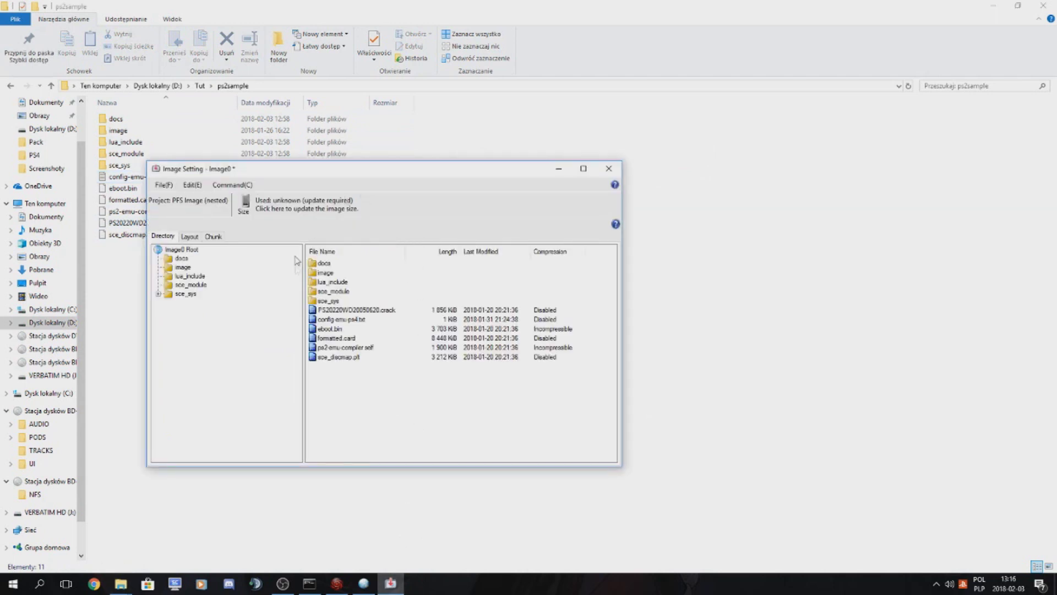
click(325, 273)
double_click(325, 275)
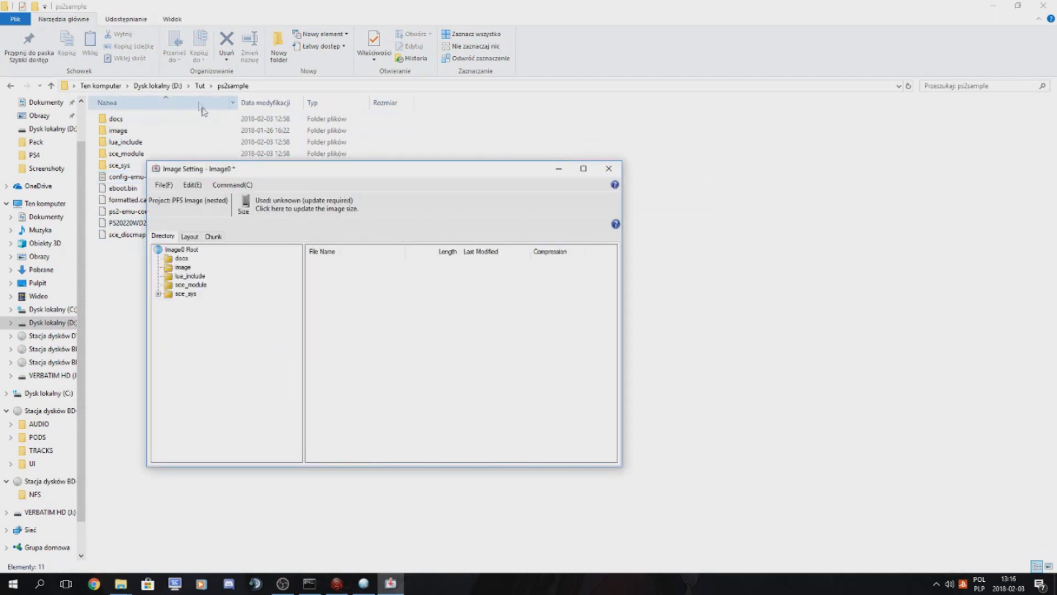
Step: Drag NFSMW.ISO from the Tut folder into Image0's image folder
click(200, 86)
click(122, 143)
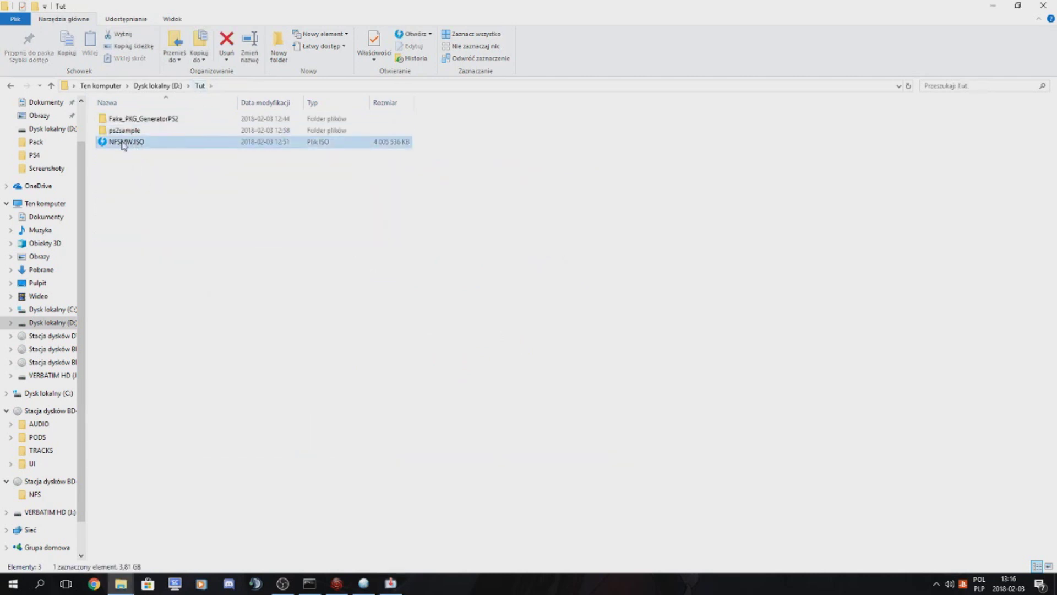
drag(123, 147, 432, 342)
Step: Rename the added NFSMW.ISO to disc01.iso
click(331, 269)
right_click(331, 269)
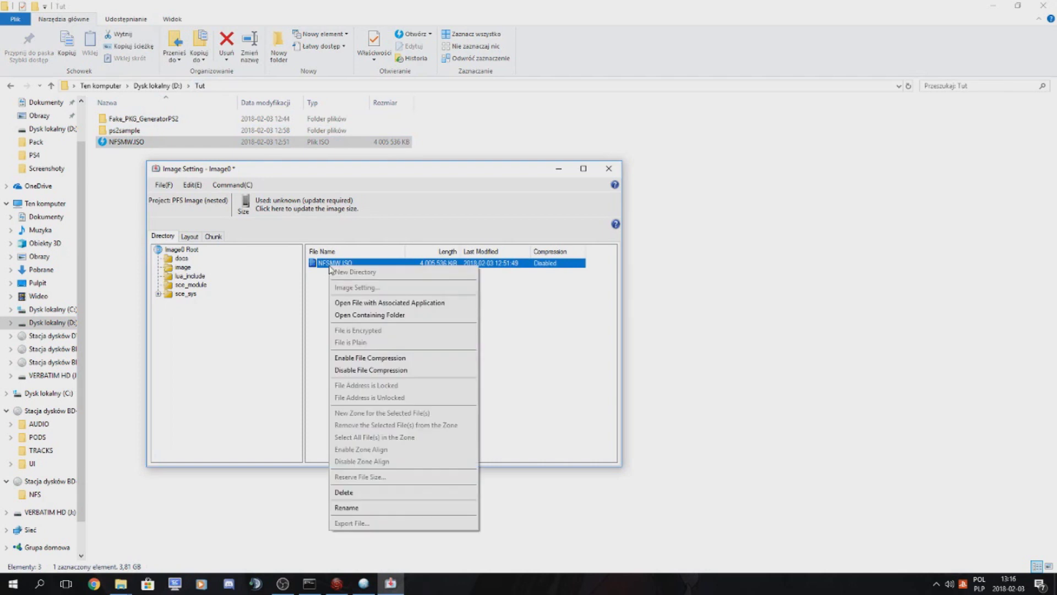
click(348, 510)
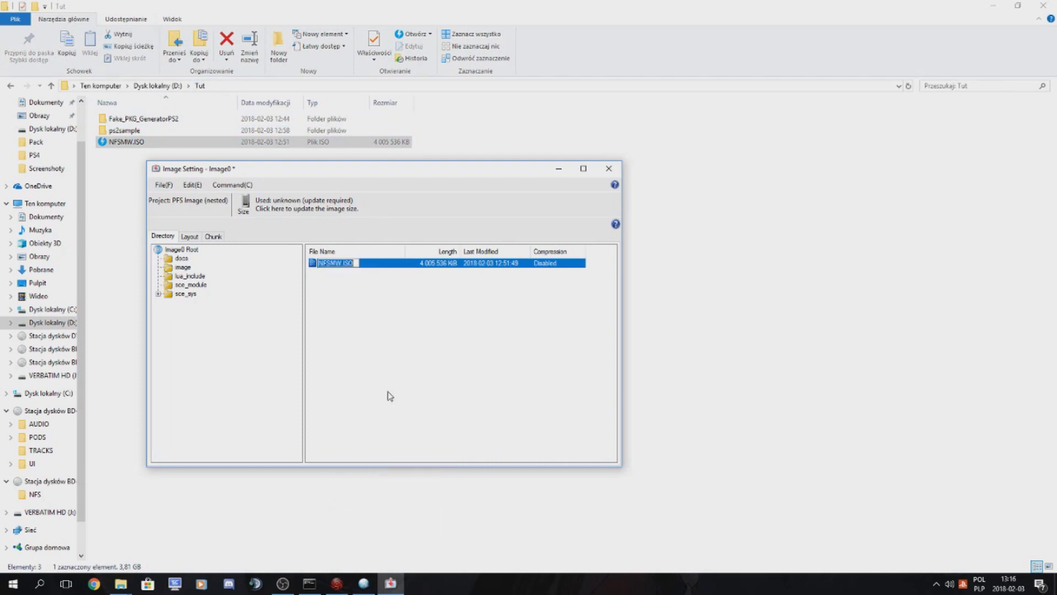
text(disc01.iso)
click(389, 396)
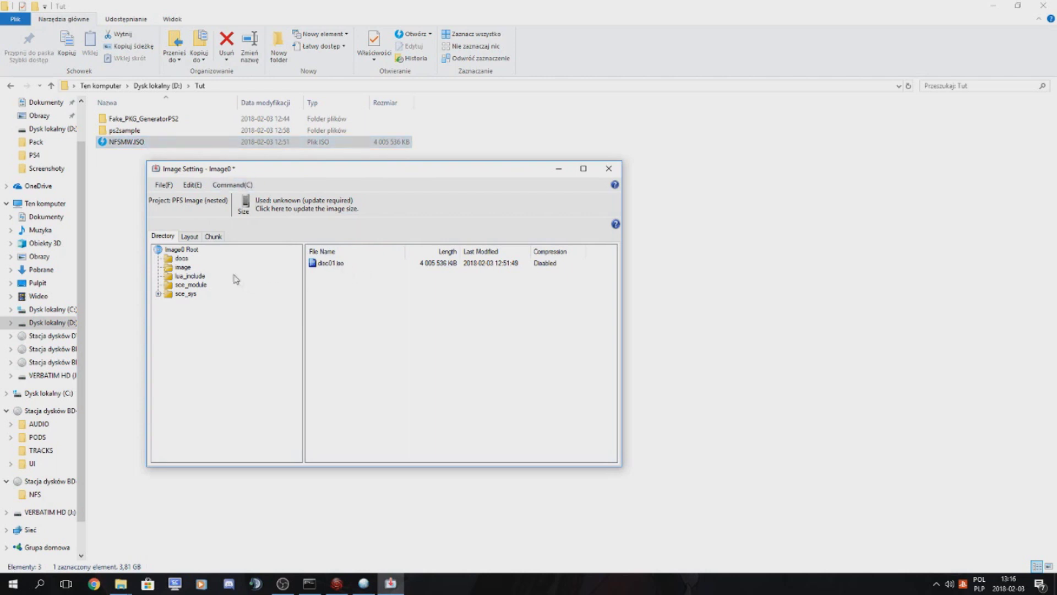
click(193, 250)
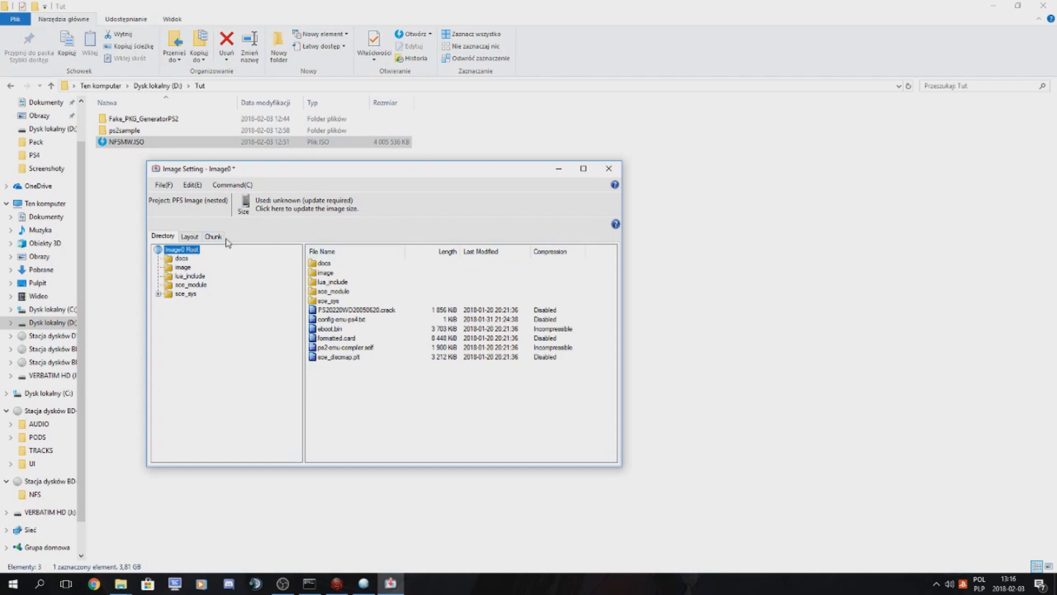
Step: Switch Image0 Root's chunk assignment to #0 : Chunk #0, then return to the Directory view
click(223, 238)
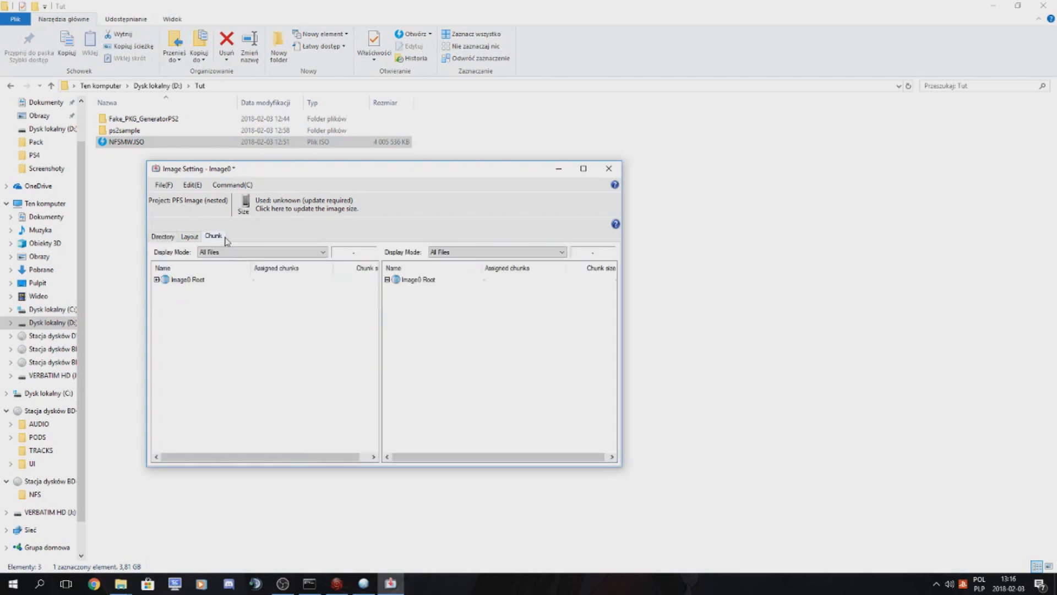
right_click(424, 281)
mouse_move(498, 289)
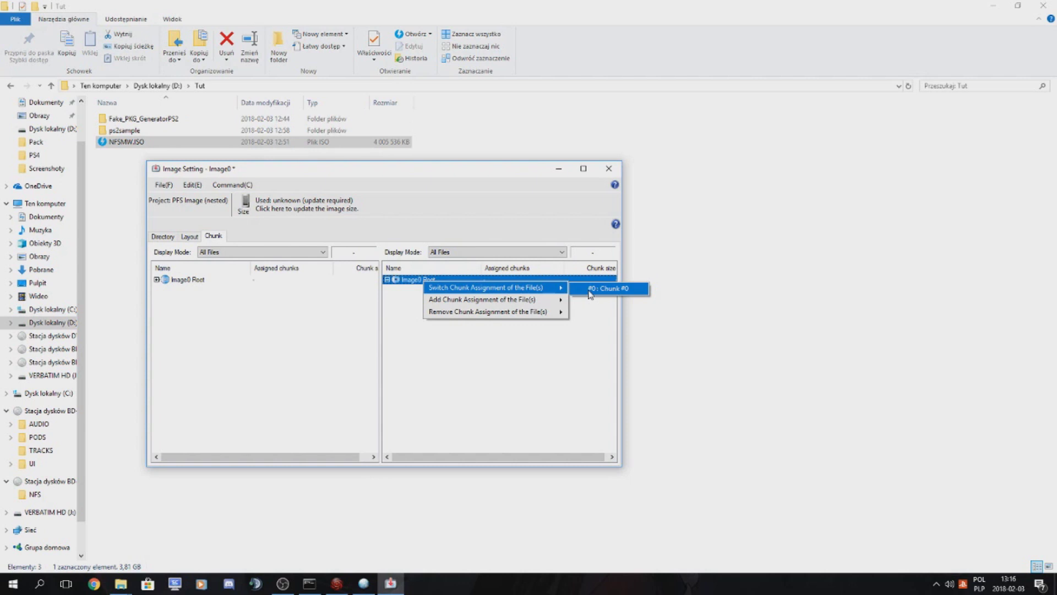
click(591, 294)
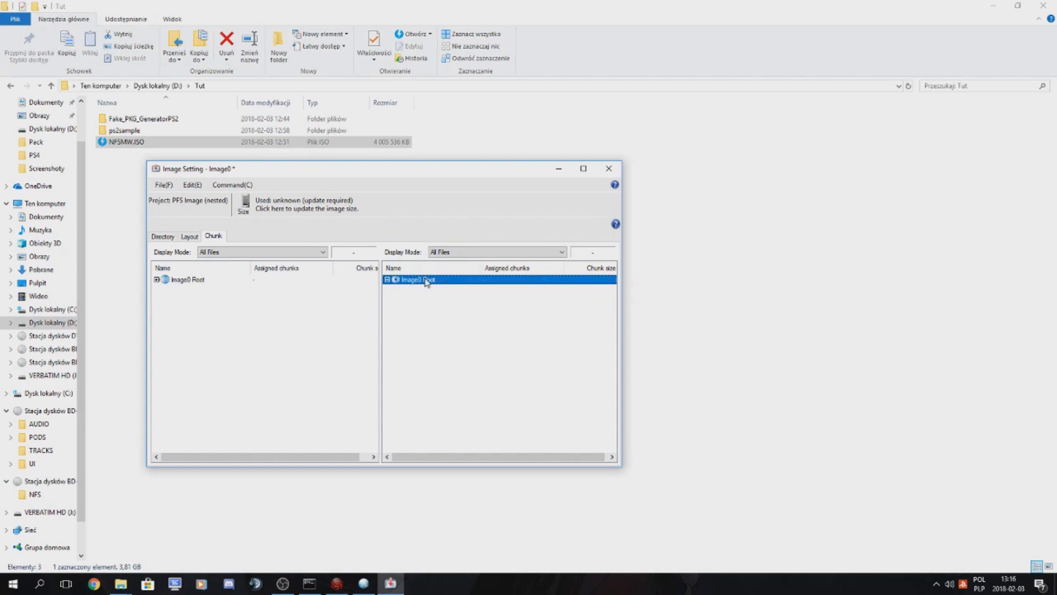
click(162, 235)
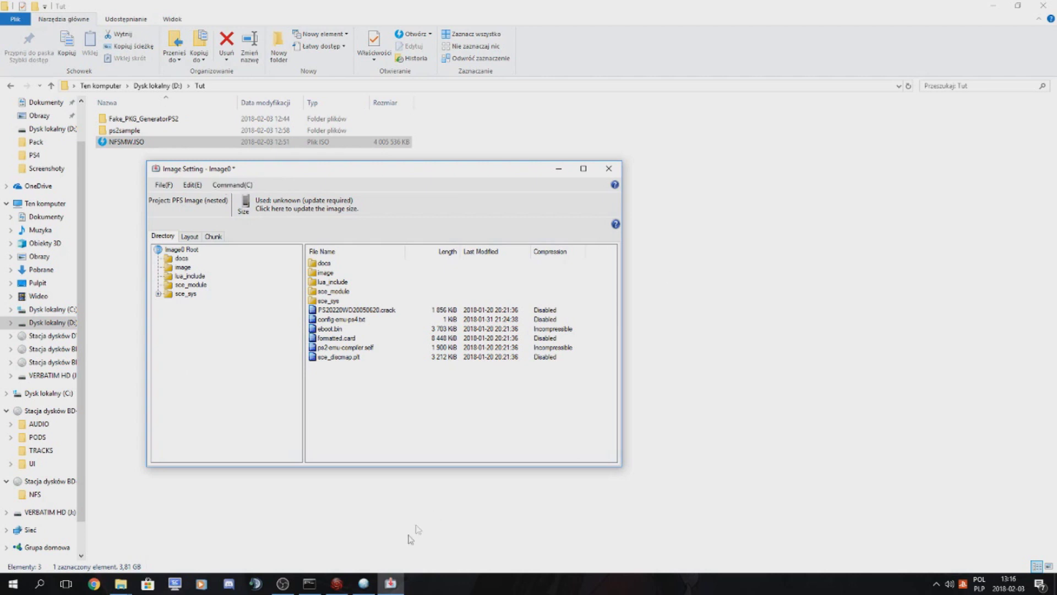
Step: Check ps2sample's sce_sys folder in Explorer, then return to Fake_PKG_GeneratorPS2
double_click(150, 120)
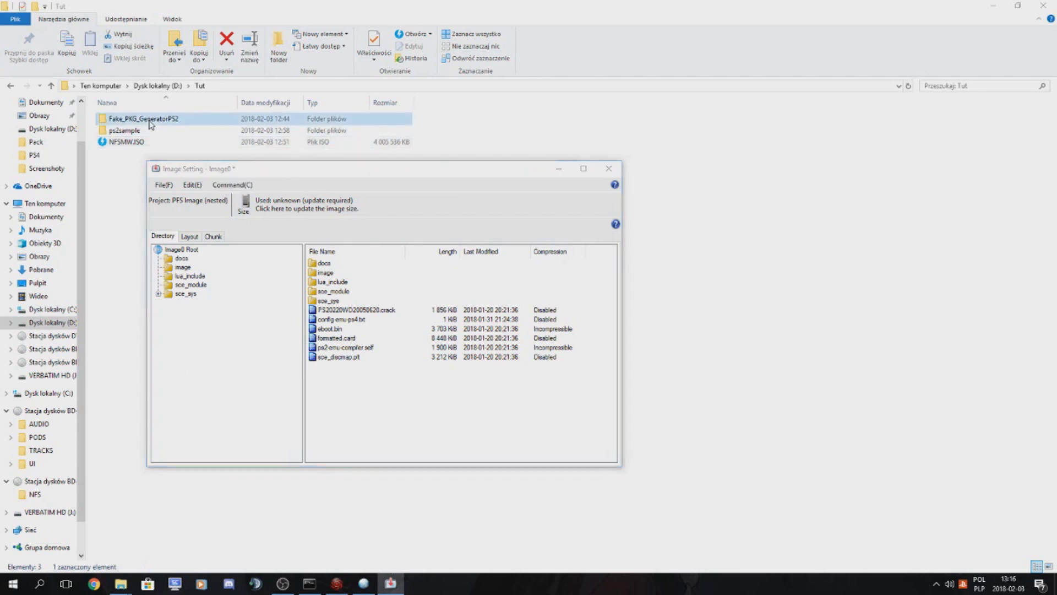
click(199, 86)
double_click(125, 131)
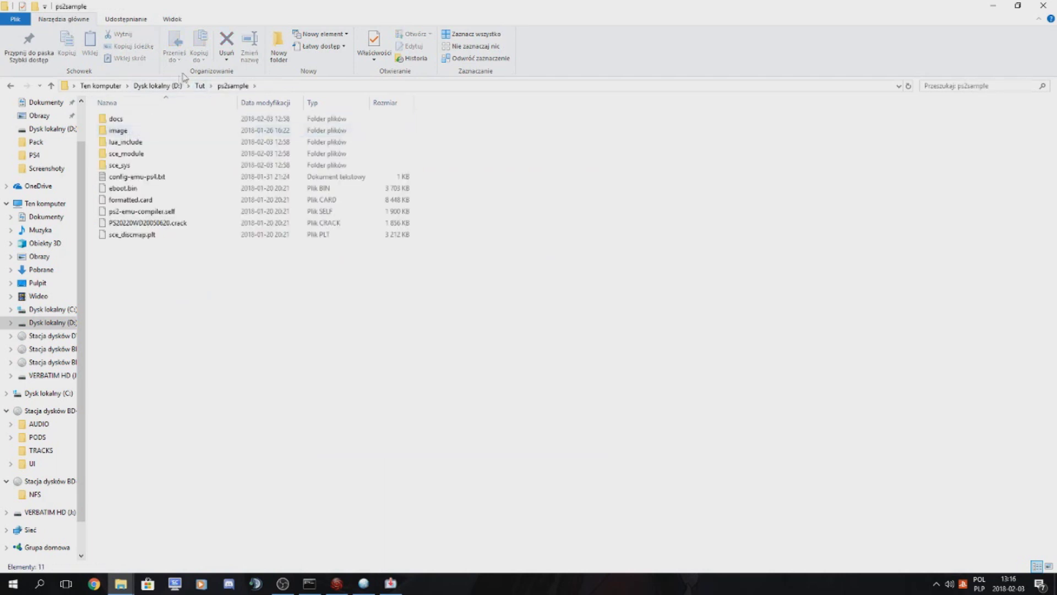
double_click(119, 165)
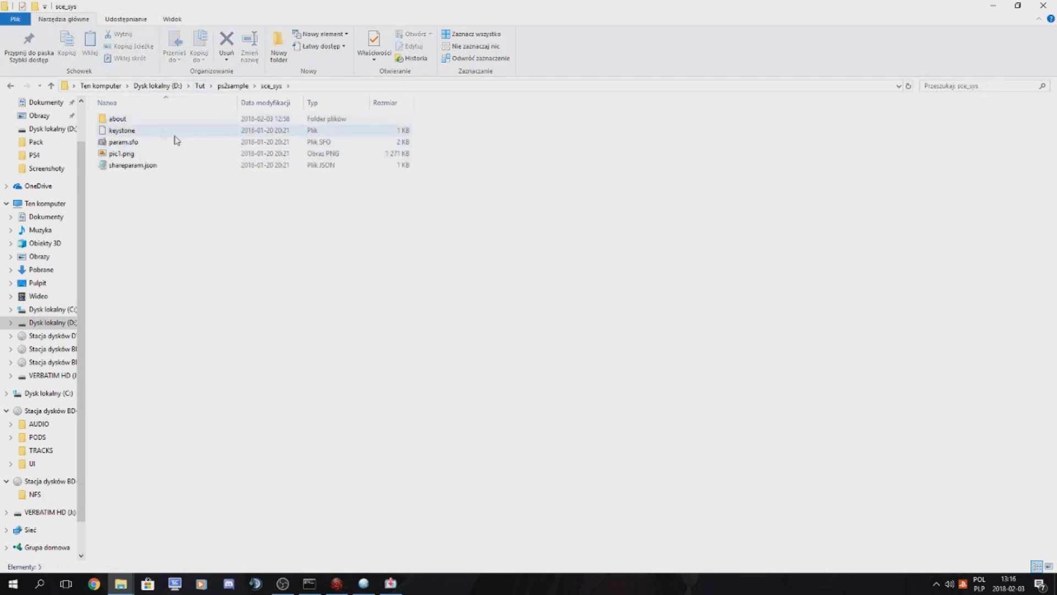
click(234, 86)
click(200, 86)
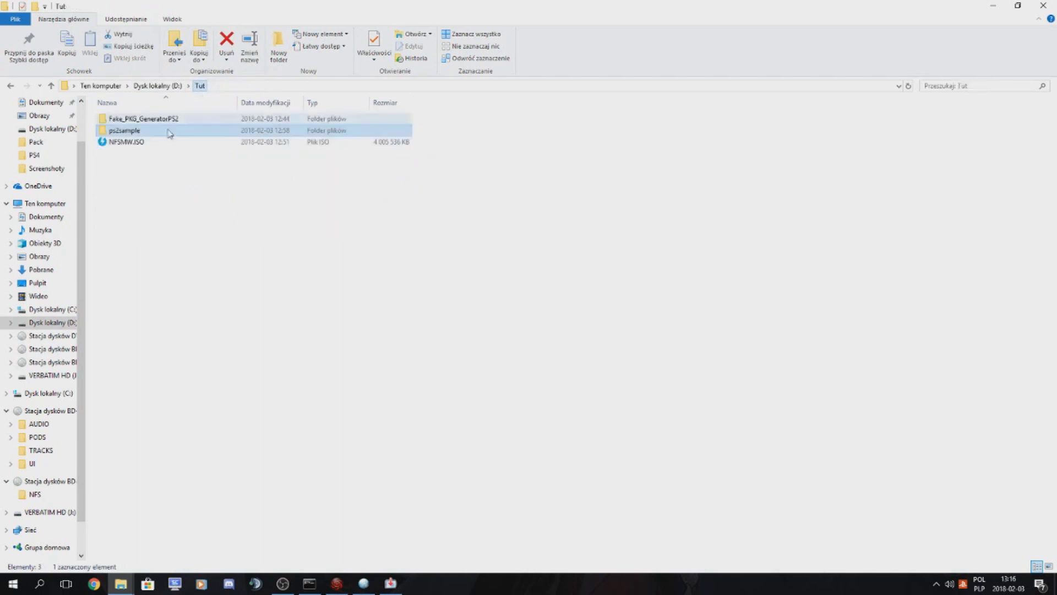
double_click(150, 120)
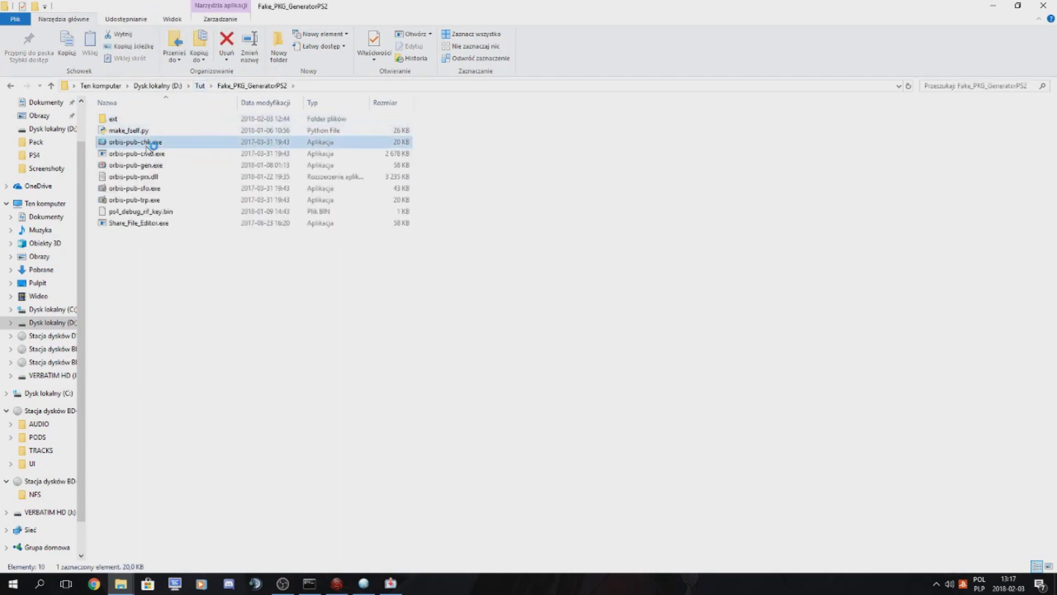
Step: Browse the Add Image dialog to D:\Tut\ps2sample\sce_sys, then cancel it
click(503, 153)
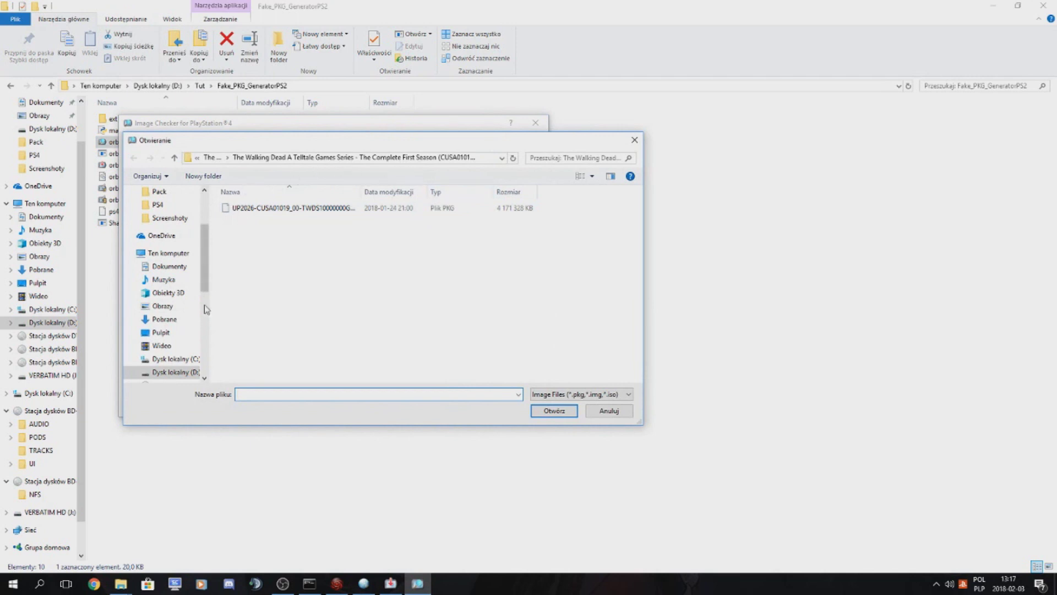
click(172, 371)
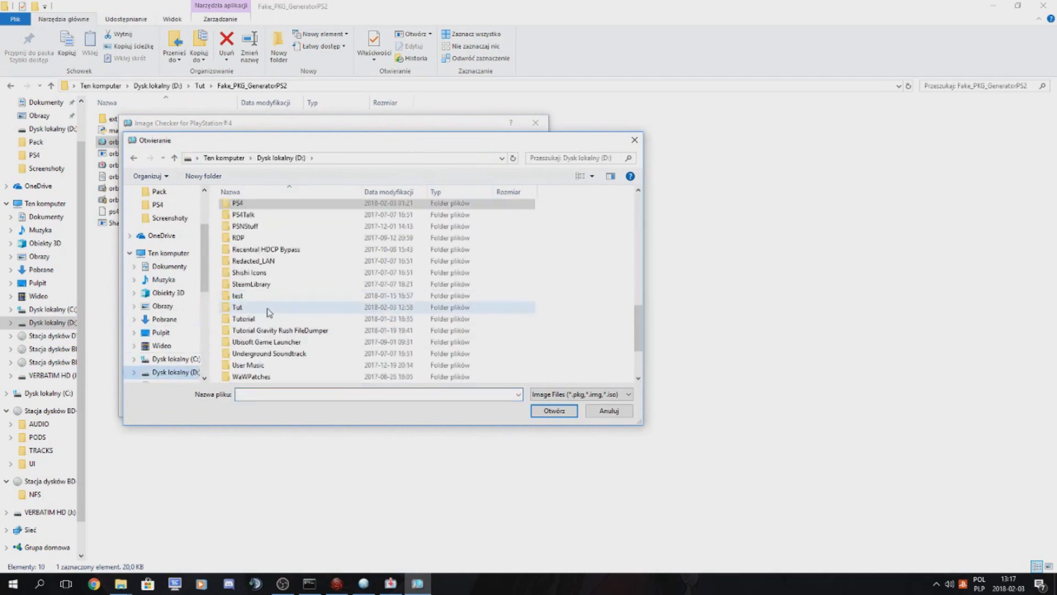
double_click(266, 306)
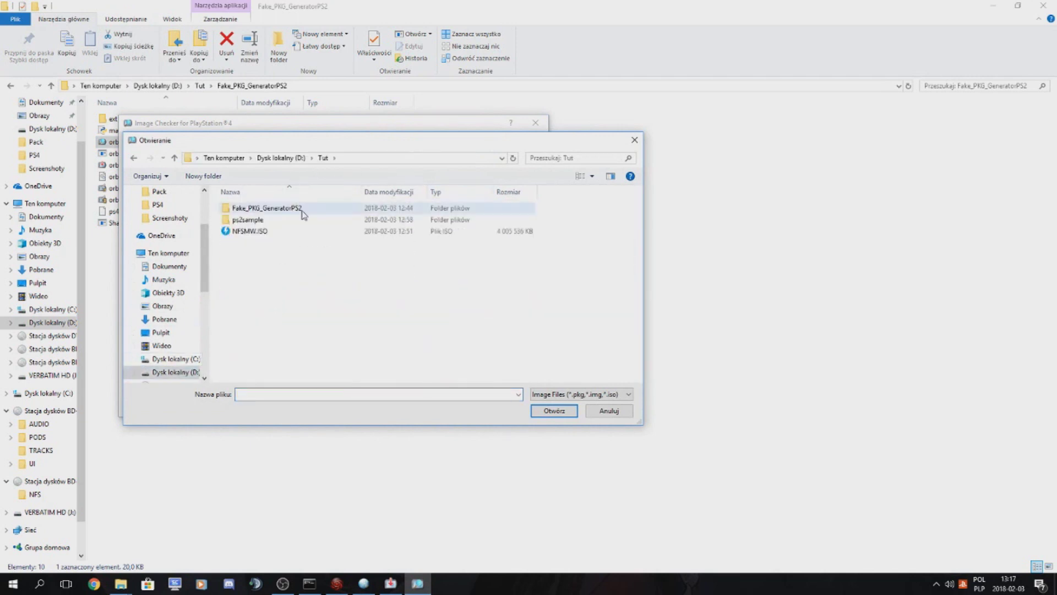
double_click(264, 220)
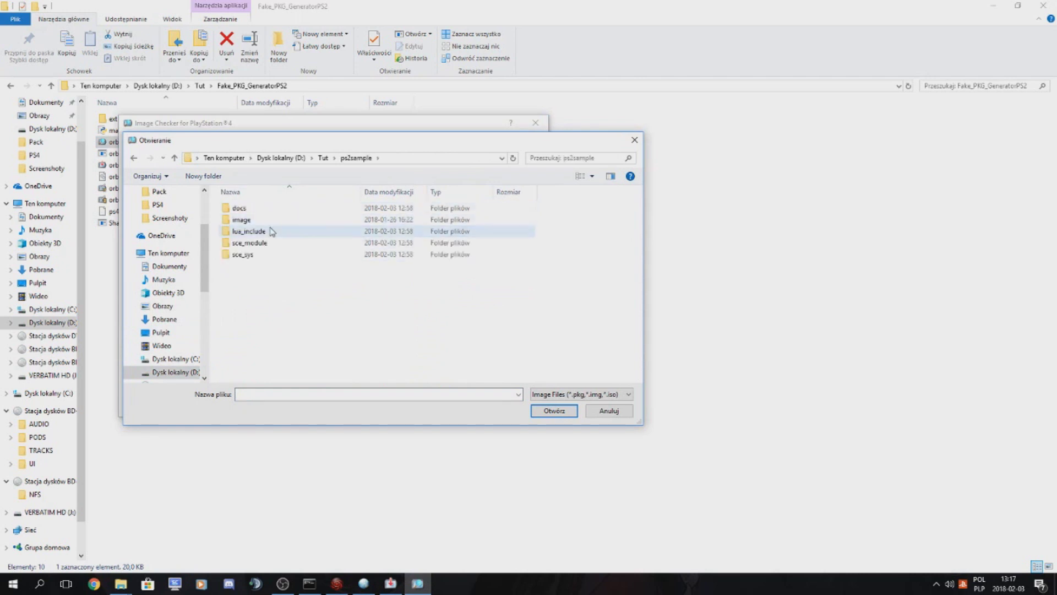
double_click(262, 255)
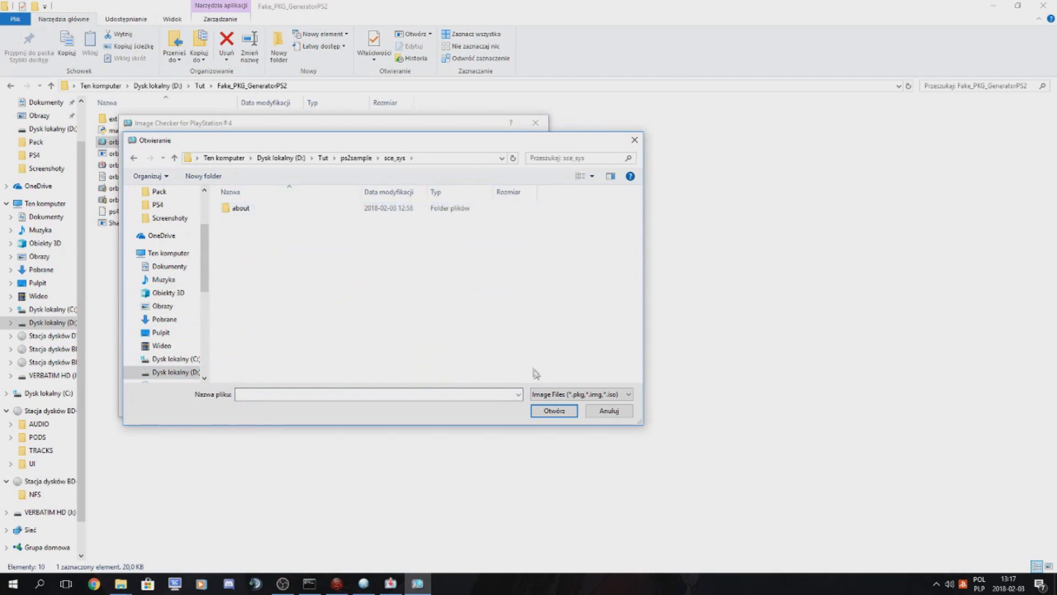
click(609, 411)
Step: Close Image Checker and open D:\Tut\ps2sample\sce_sys\param.sfo in orbis-pub-sfo
click(535, 123)
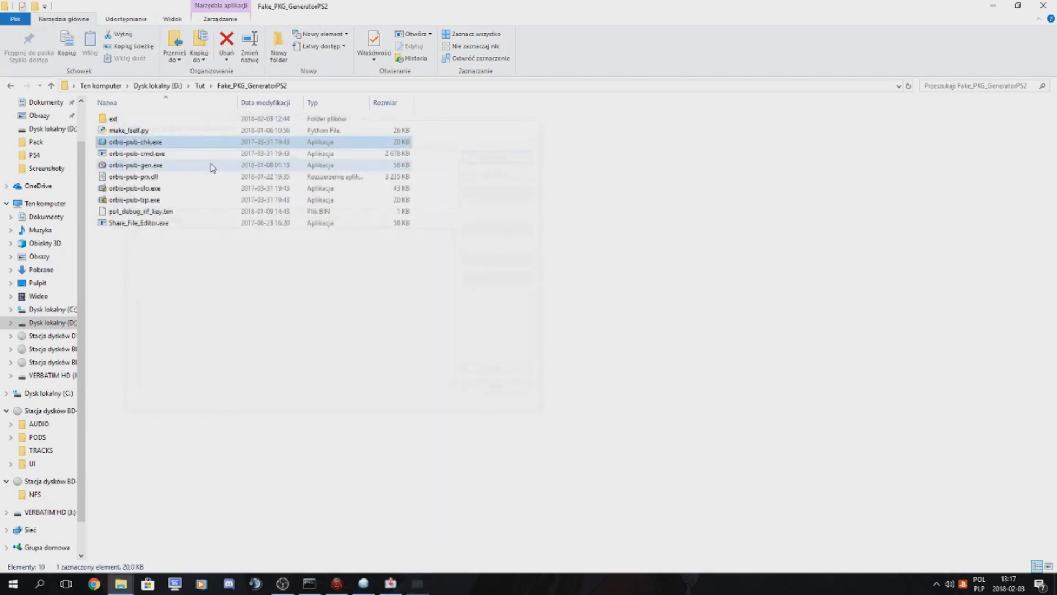
double_click(172, 188)
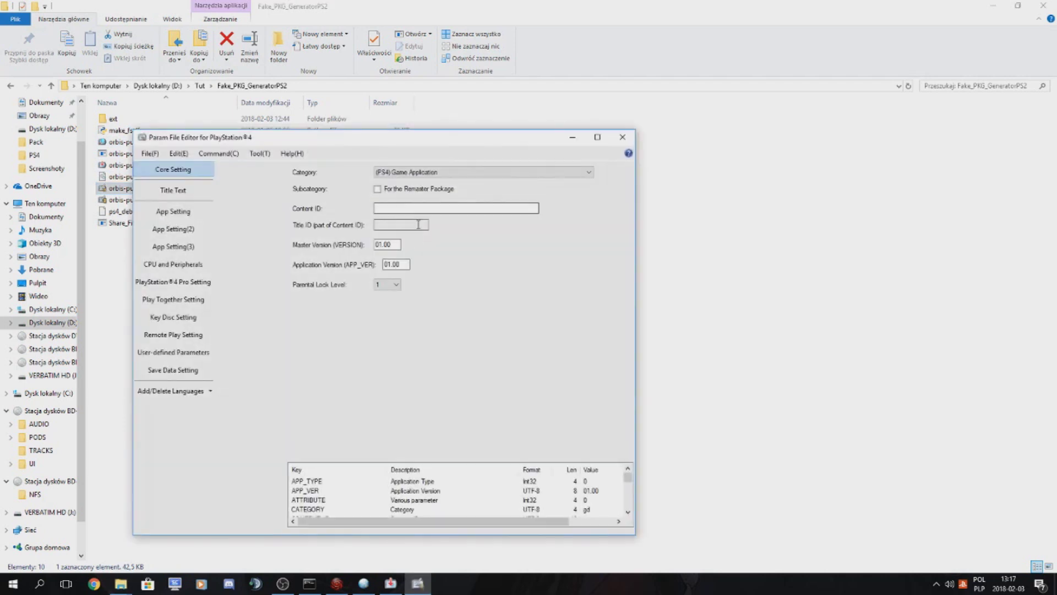
click(149, 153)
click(192, 184)
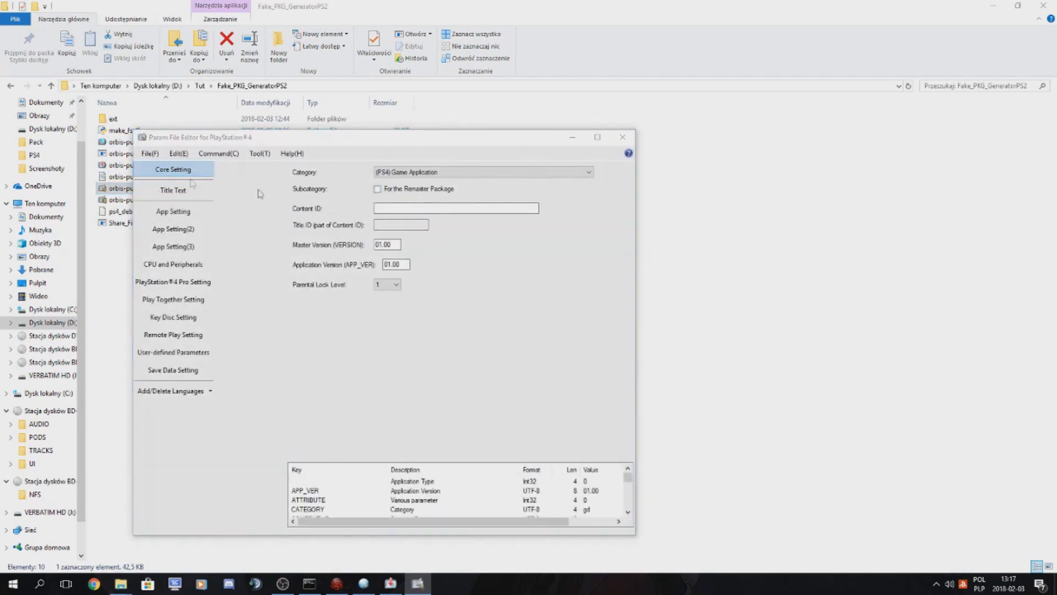
scroll(215, 338, down, 5)
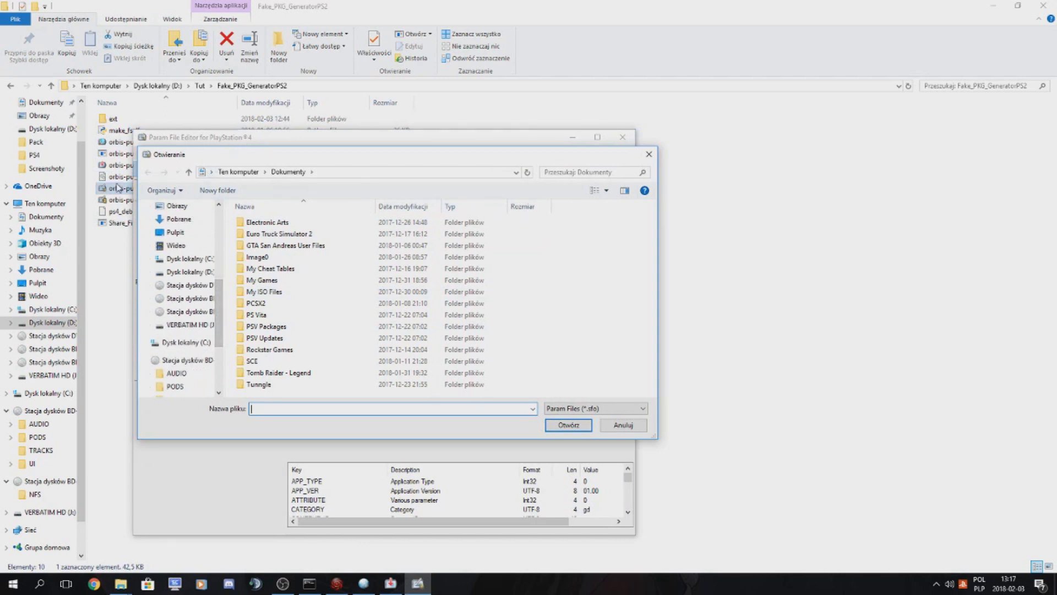
click(189, 273)
scroll(335, 341, down, 5)
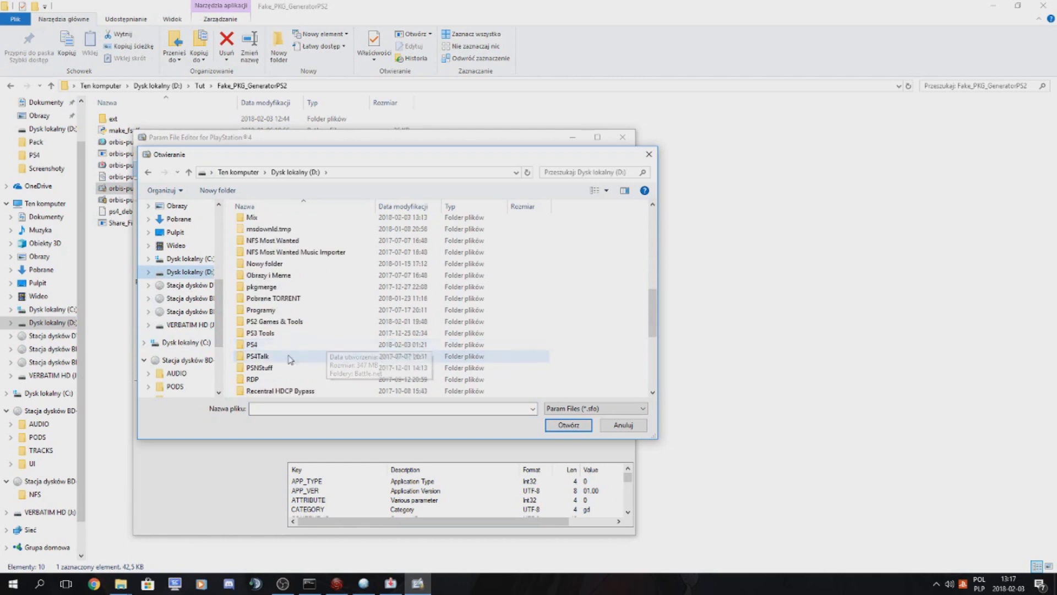
scroll(269, 348, down, 3)
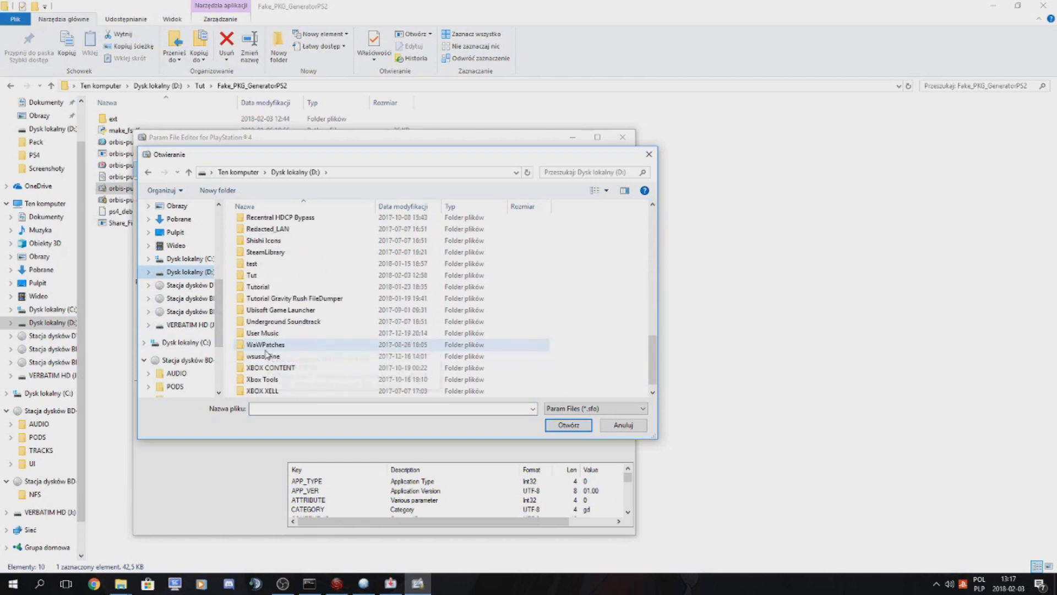
double_click(264, 275)
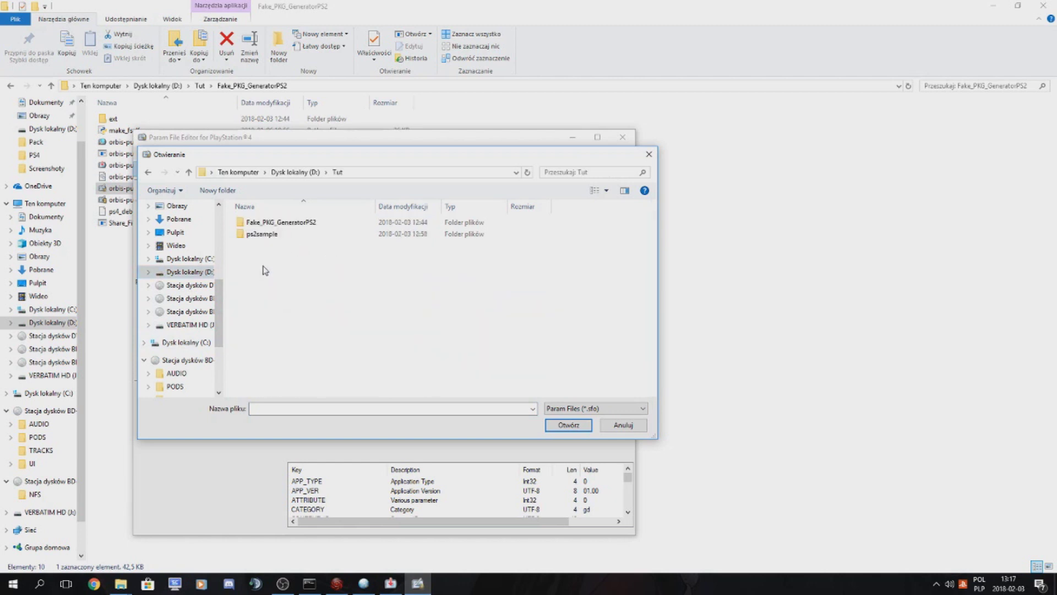
double_click(265, 234)
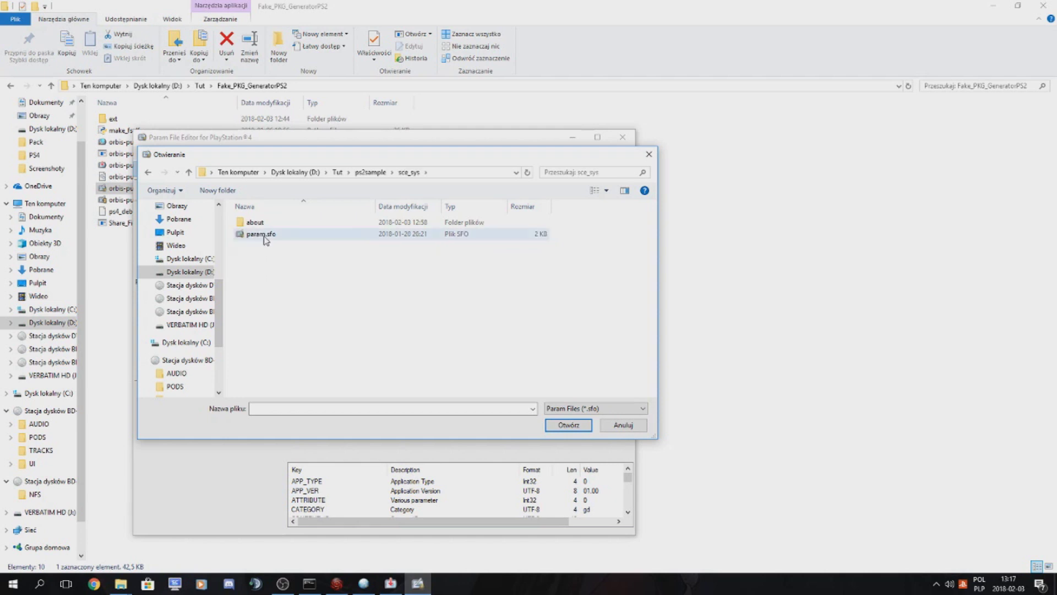
double_click(264, 234)
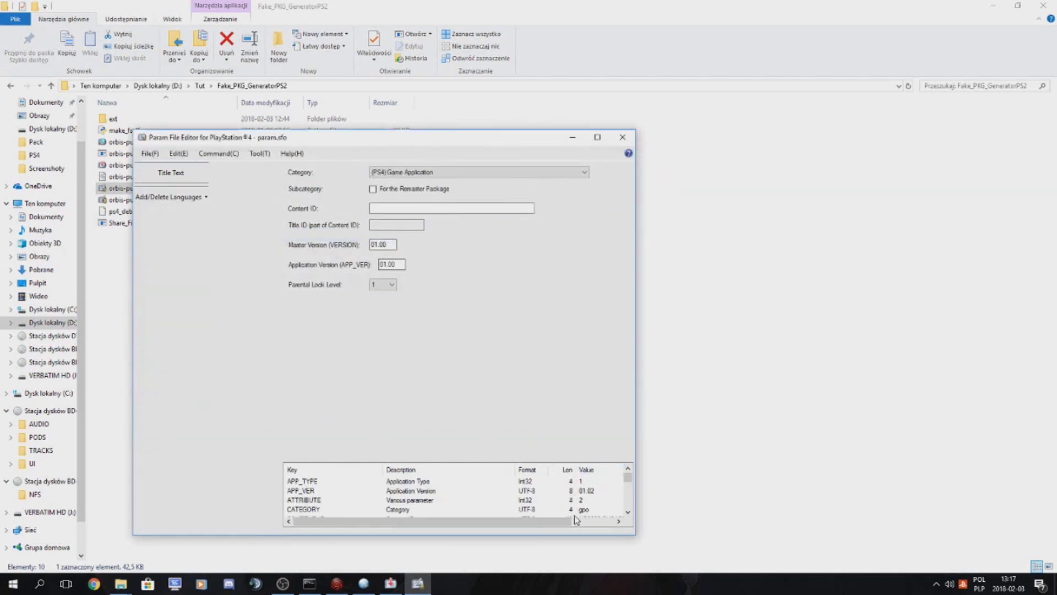
Step: Scroll the param table to CONTENT_ID, then close the editor
drag(436, 516, 479, 517)
scroll(528, 487, down, 1)
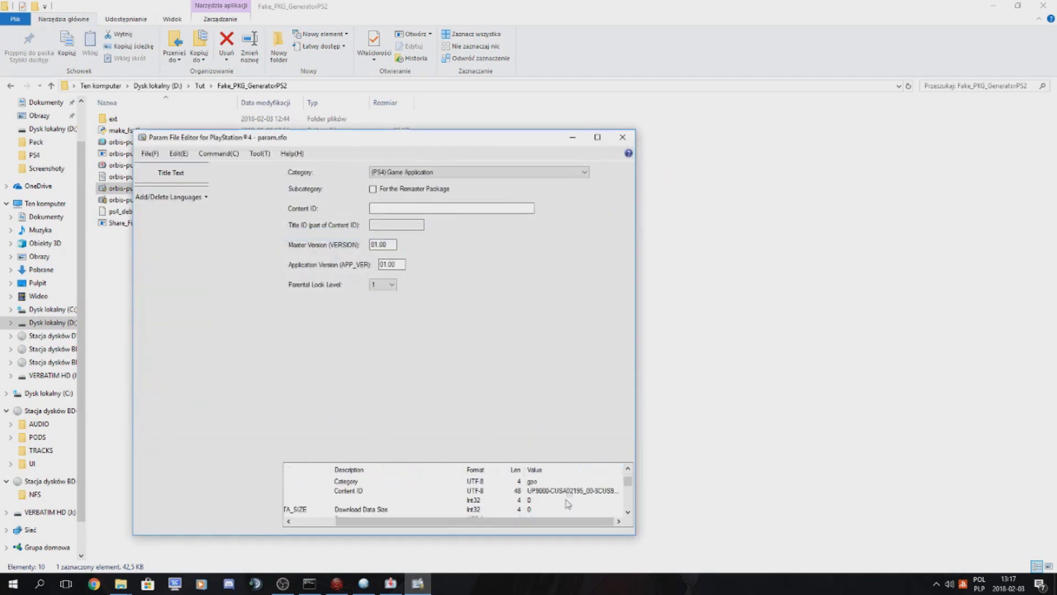
click(622, 137)
Step: Launch HxD and load ps2sample's sce_sys\param.sfo into it
click(446, 365)
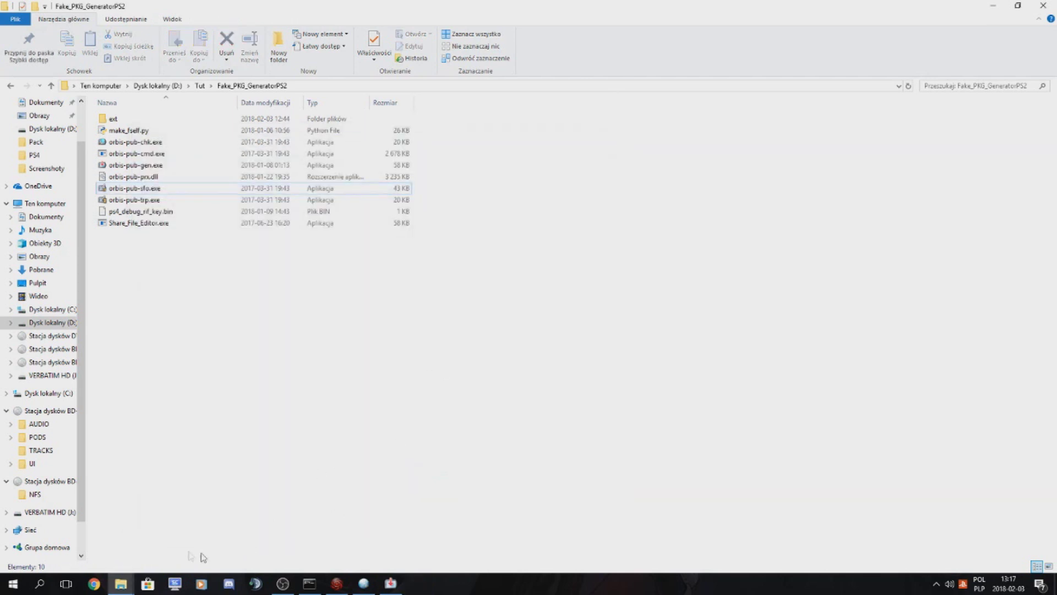
click(51, 584)
text(hxd)
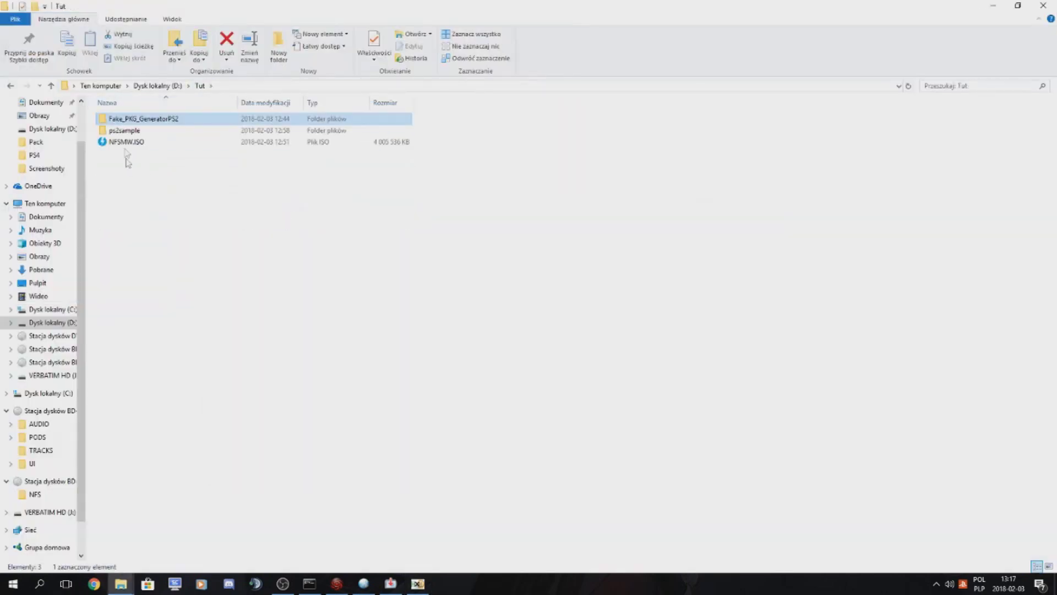
click(126, 137)
double_click(124, 133)
double_click(125, 152)
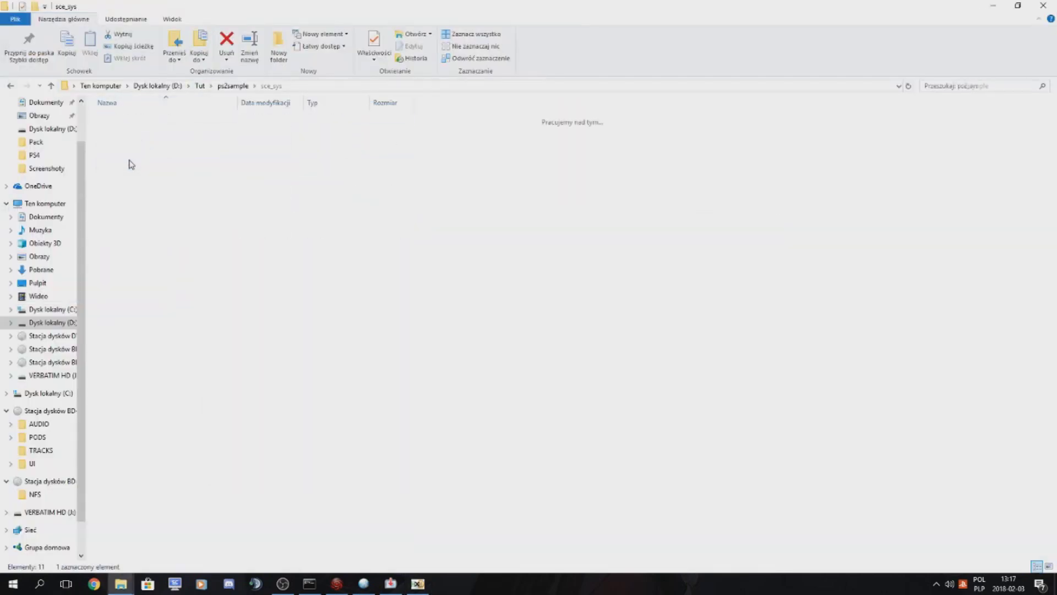
drag(125, 144, 497, 423)
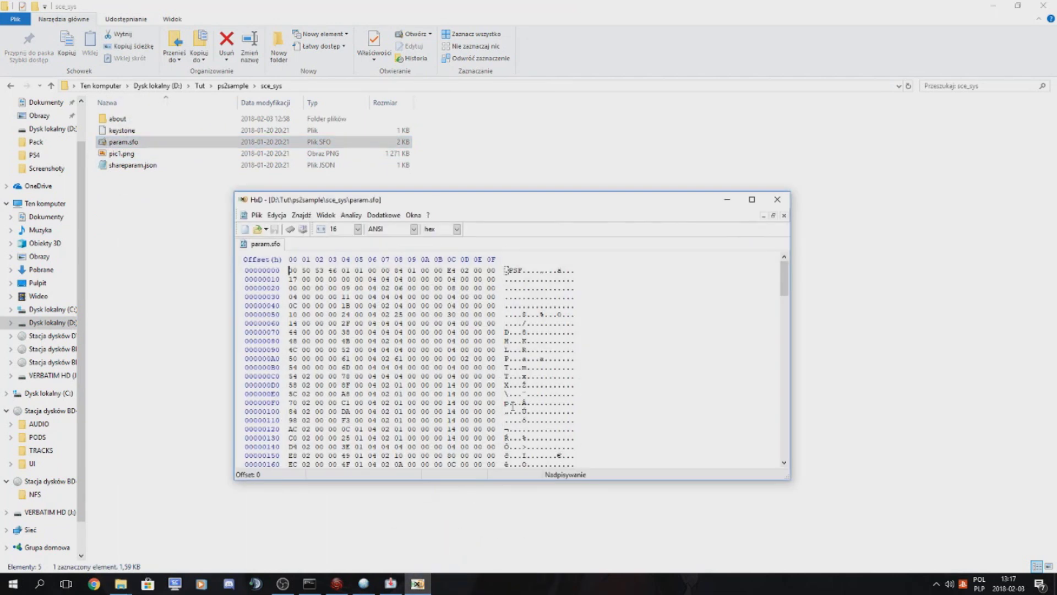
scroll(527, 338, down, 9)
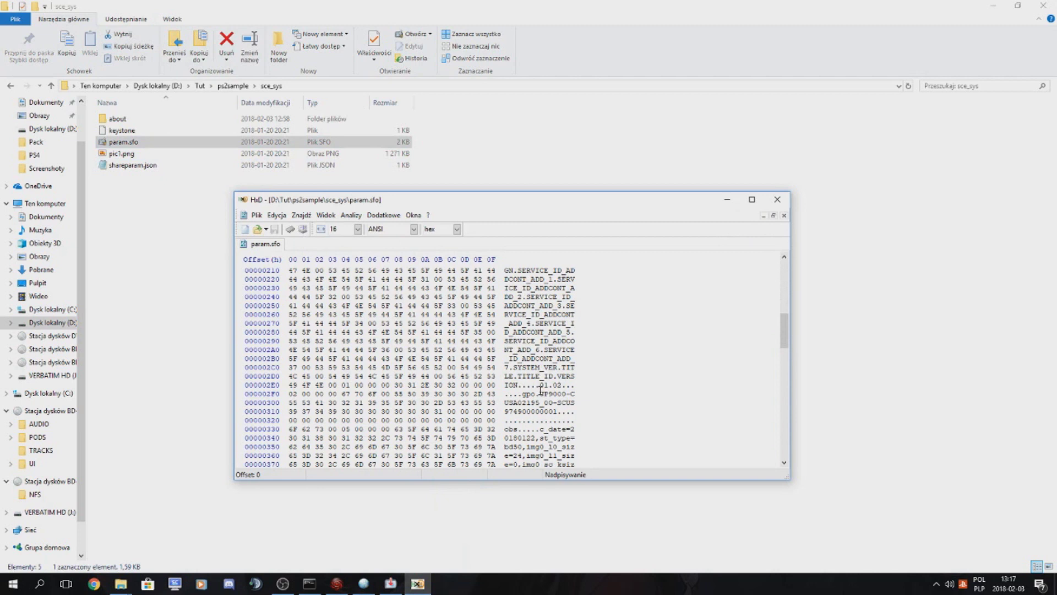
drag(542, 391, 555, 411)
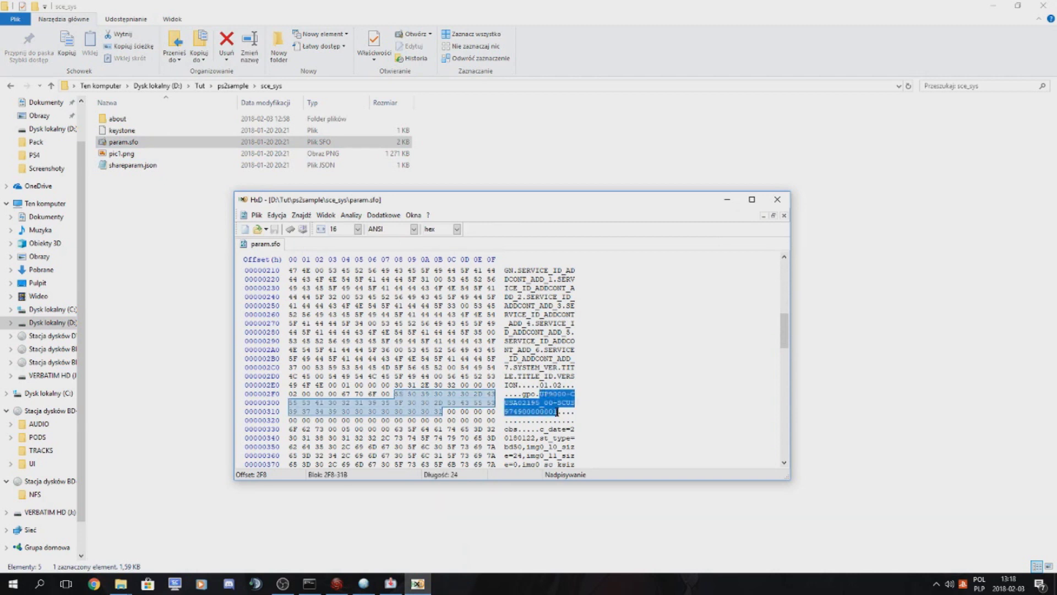
right_click(554, 393)
click(584, 424)
click(390, 583)
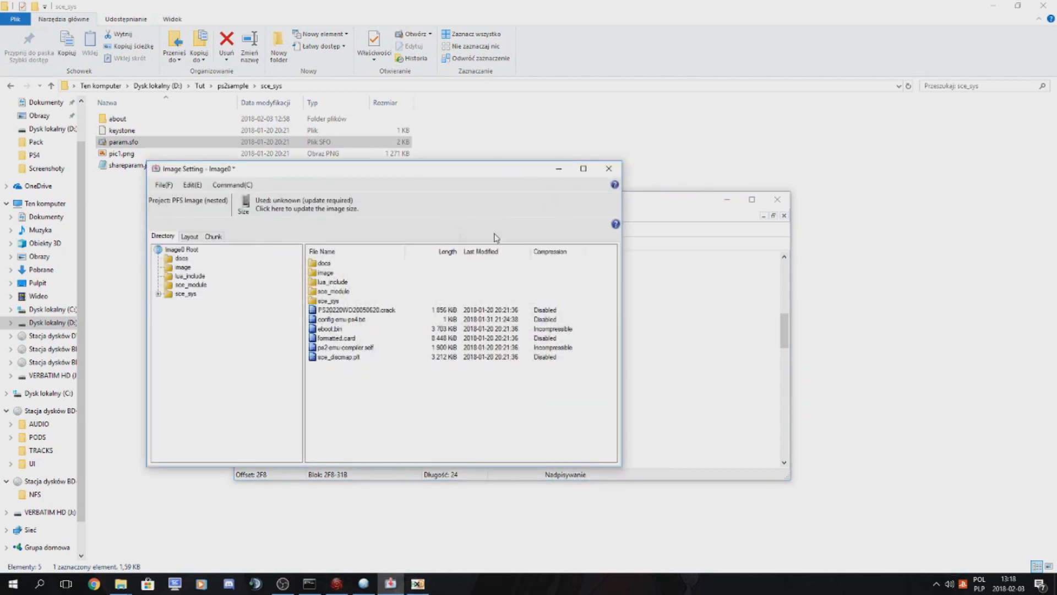
click(608, 167)
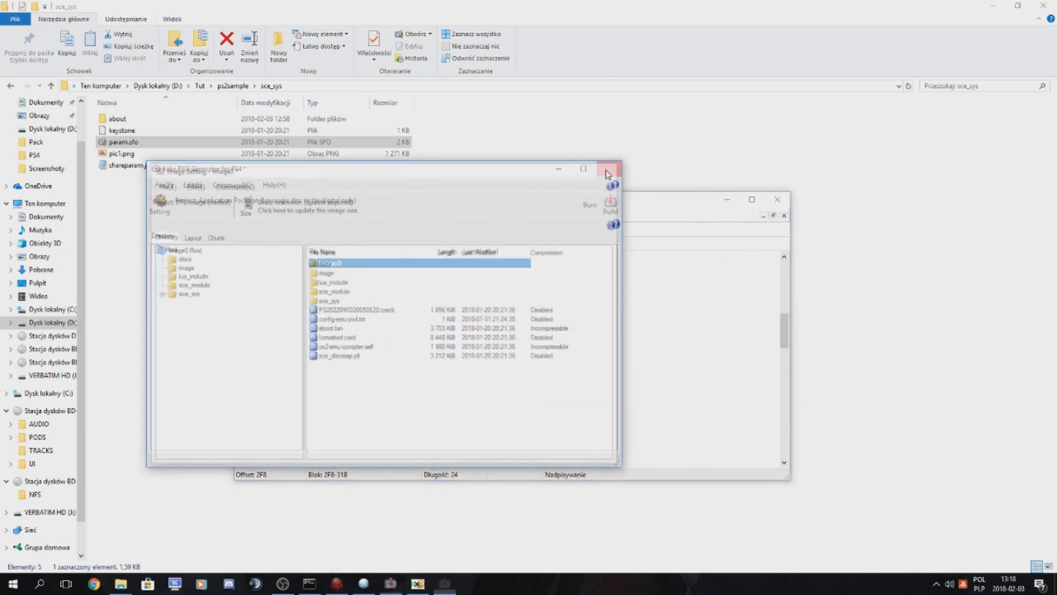
click(233, 185)
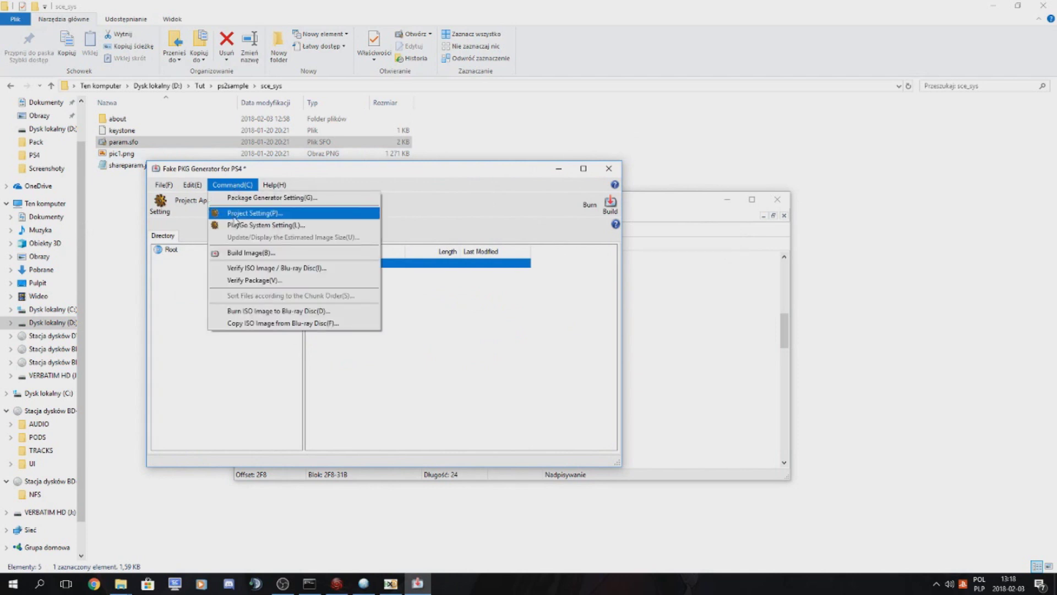
click(237, 213)
click(251, 195)
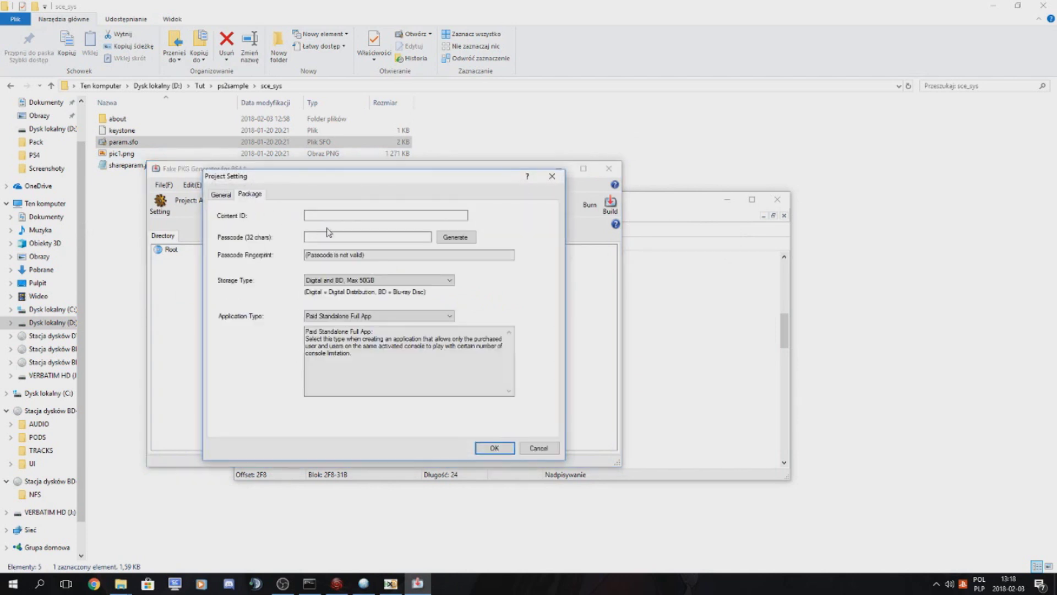
click(324, 214)
key(ctrl+v)
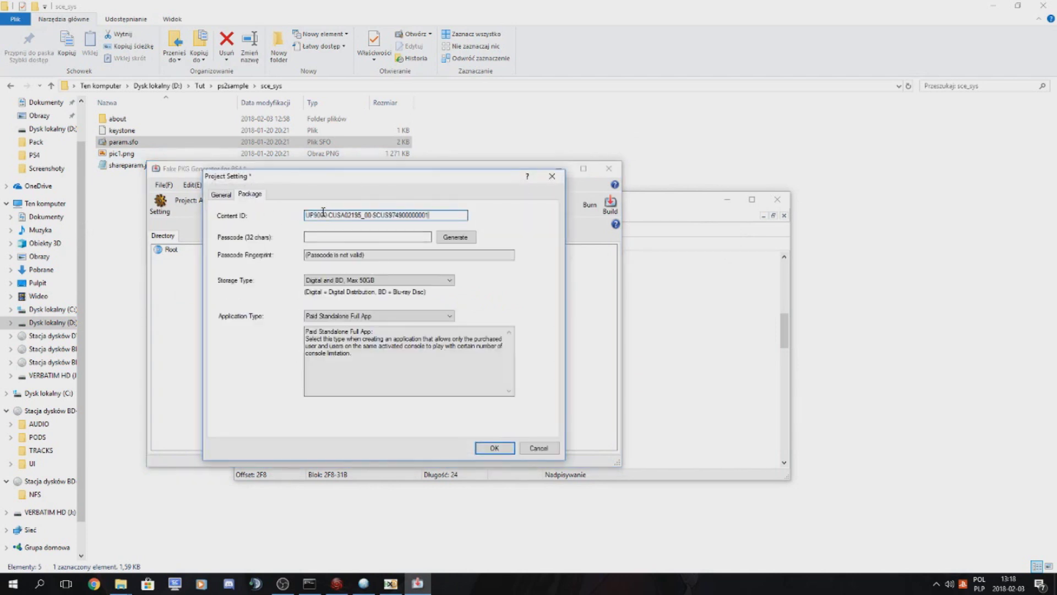
click(337, 239)
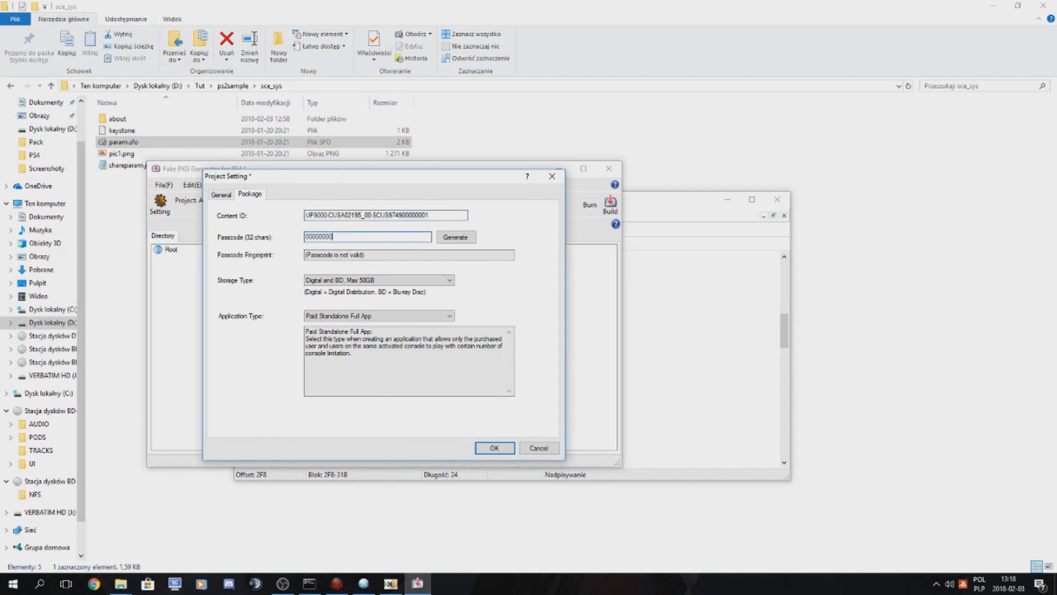
text(00000000000000000000000000000000)
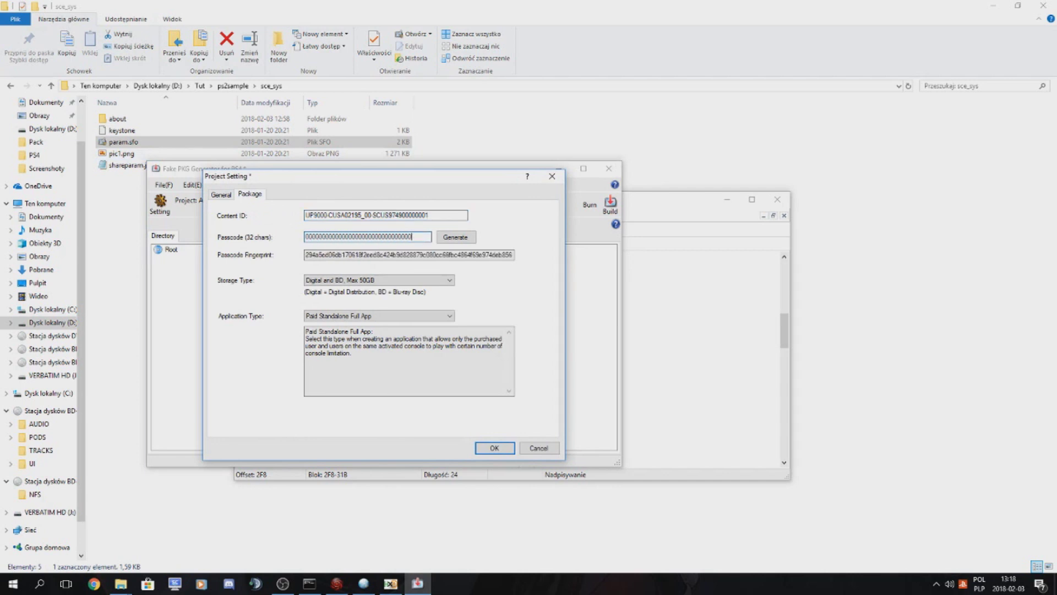
click(416, 280)
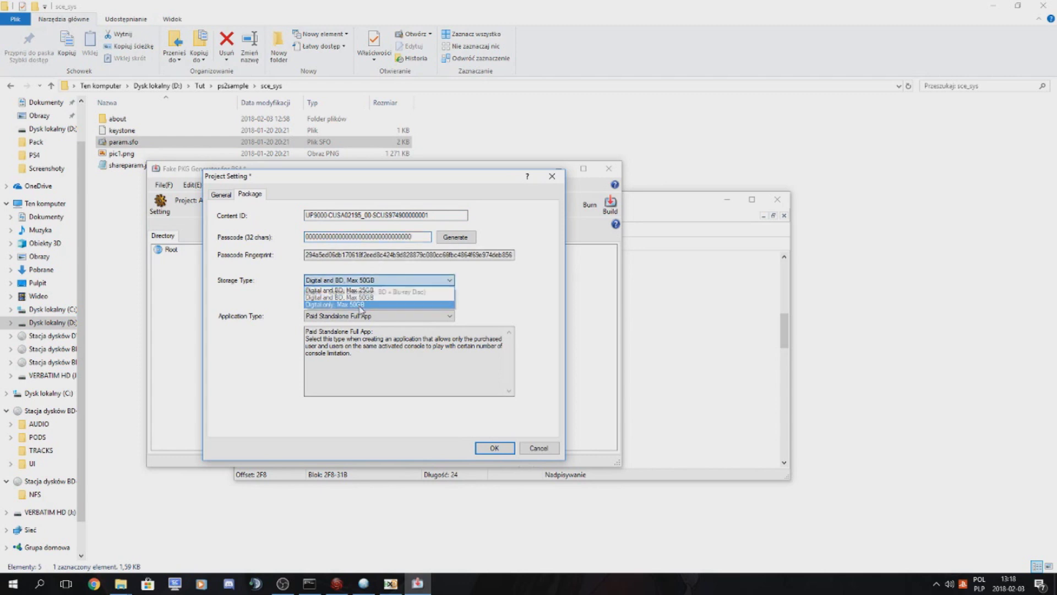
click(371, 304)
click(492, 448)
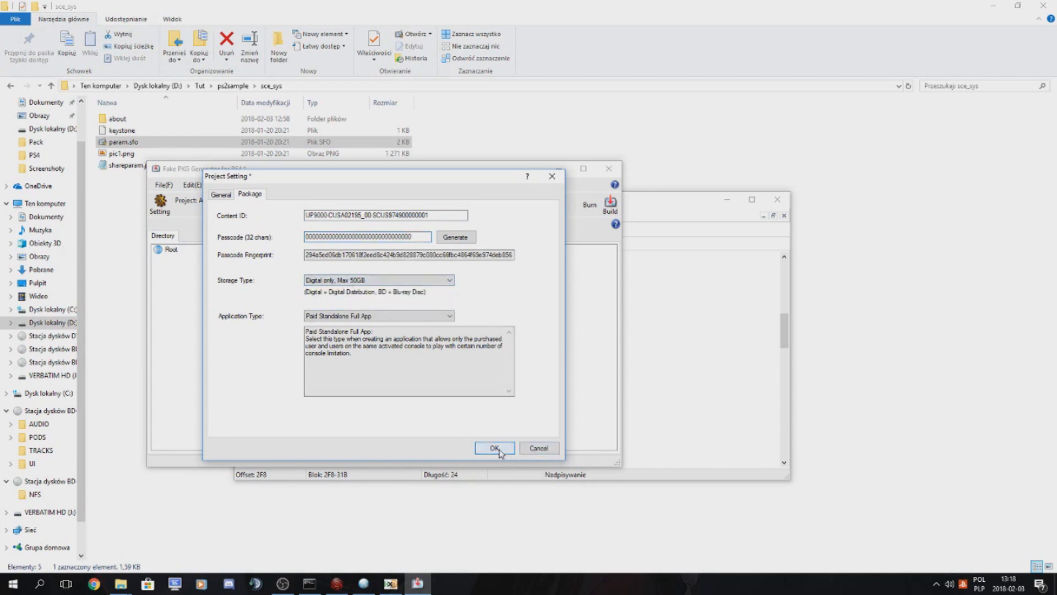
click(557, 331)
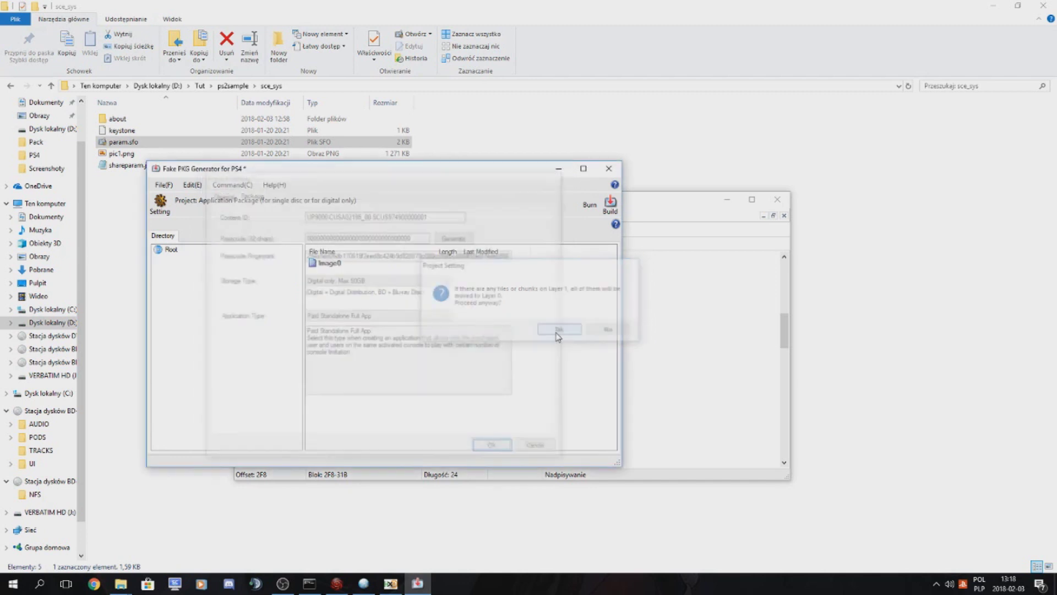
click(610, 205)
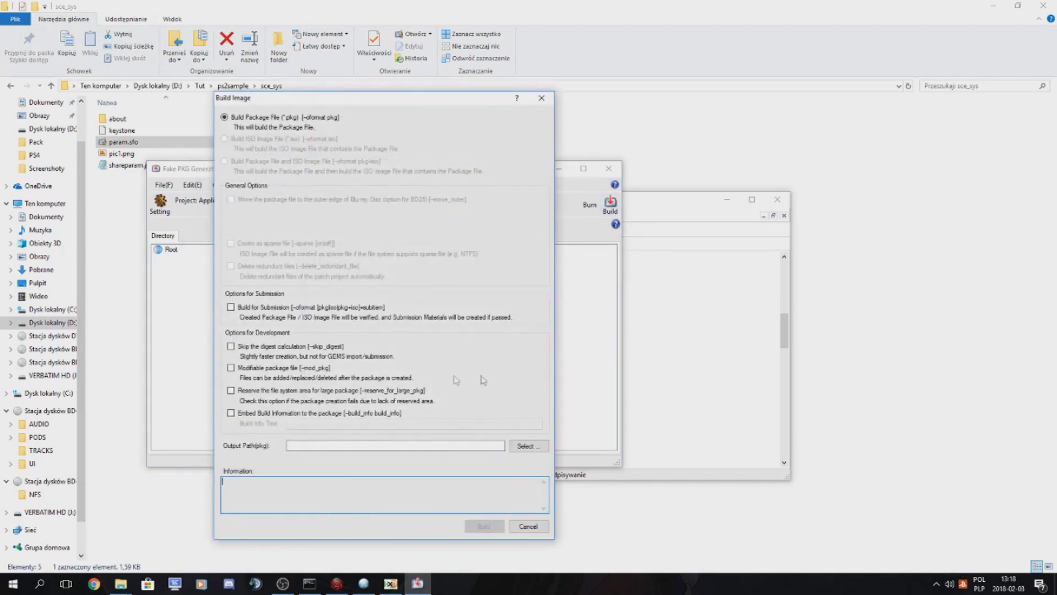
click(527, 446)
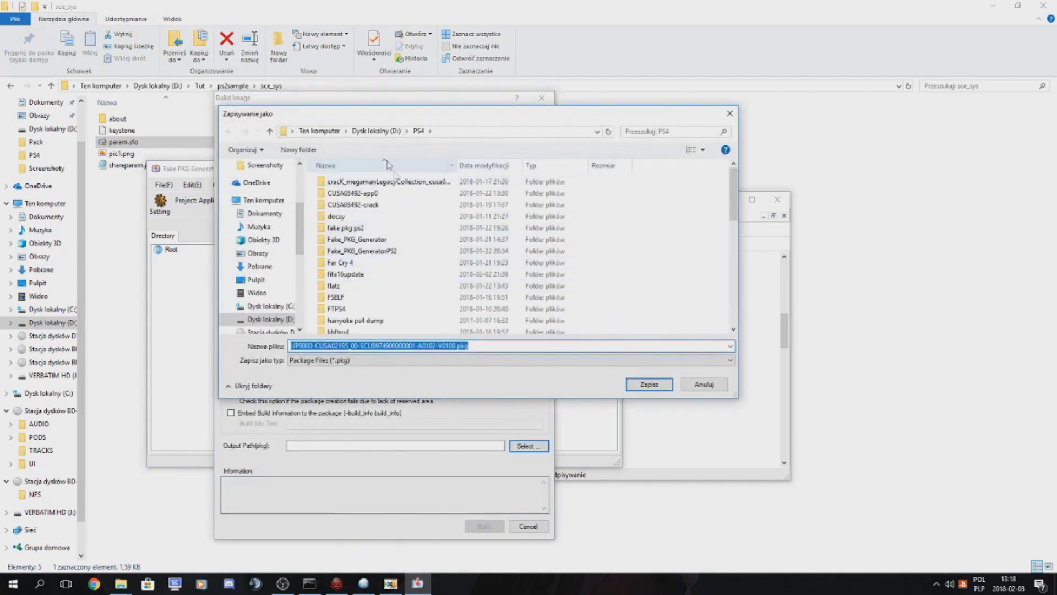
click(326, 133)
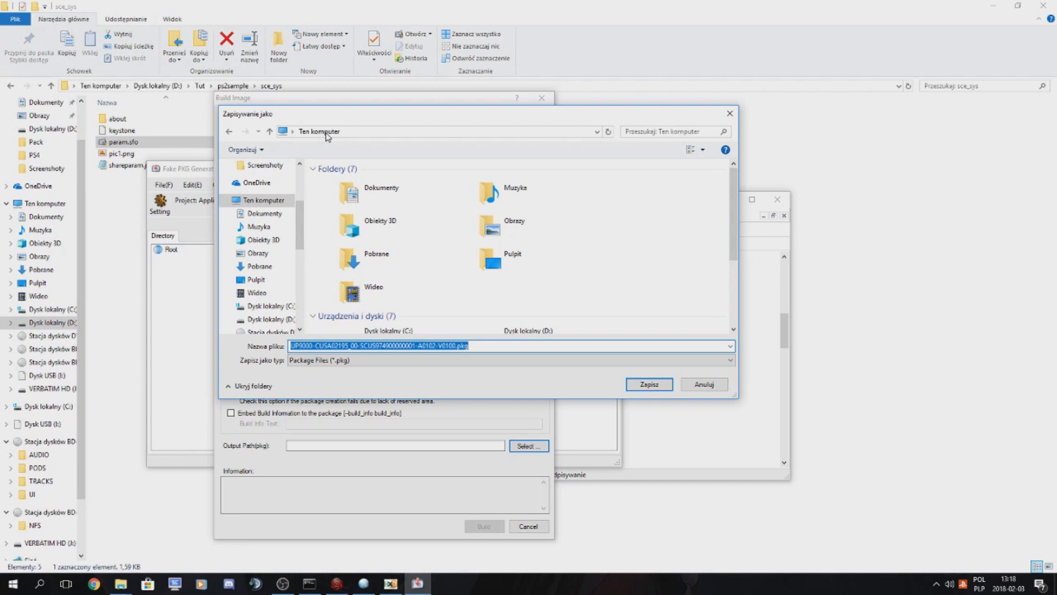
scroll(658, 274, down, 2)
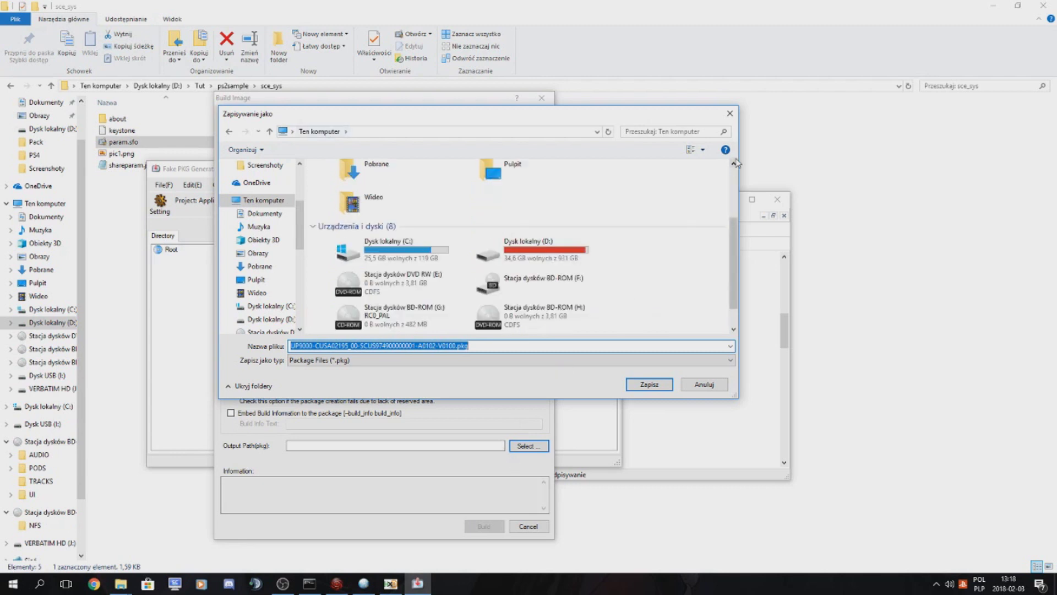
scroll(658, 273, down, 1)
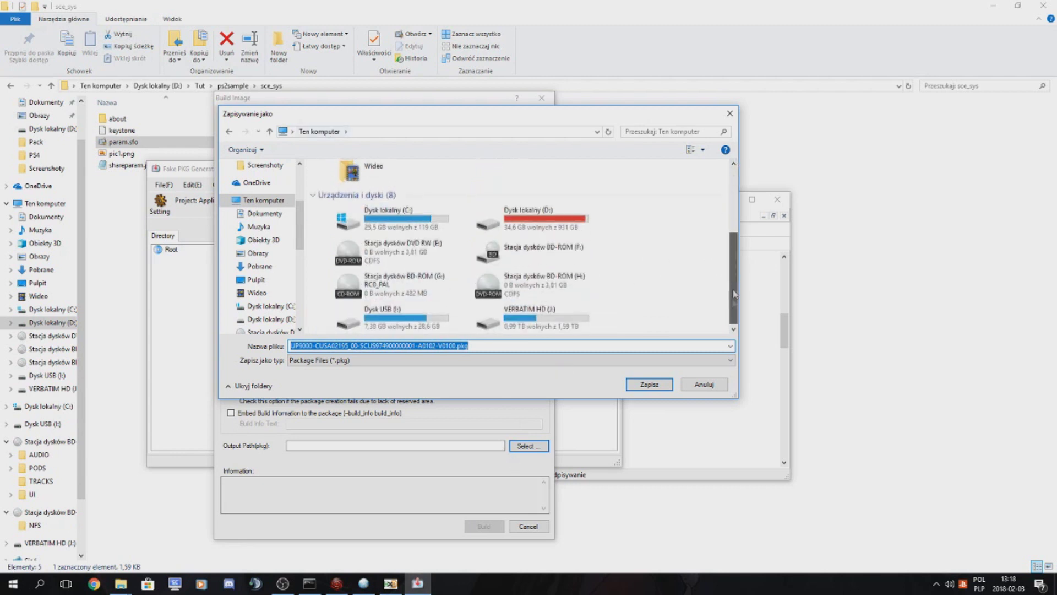
double_click(432, 326)
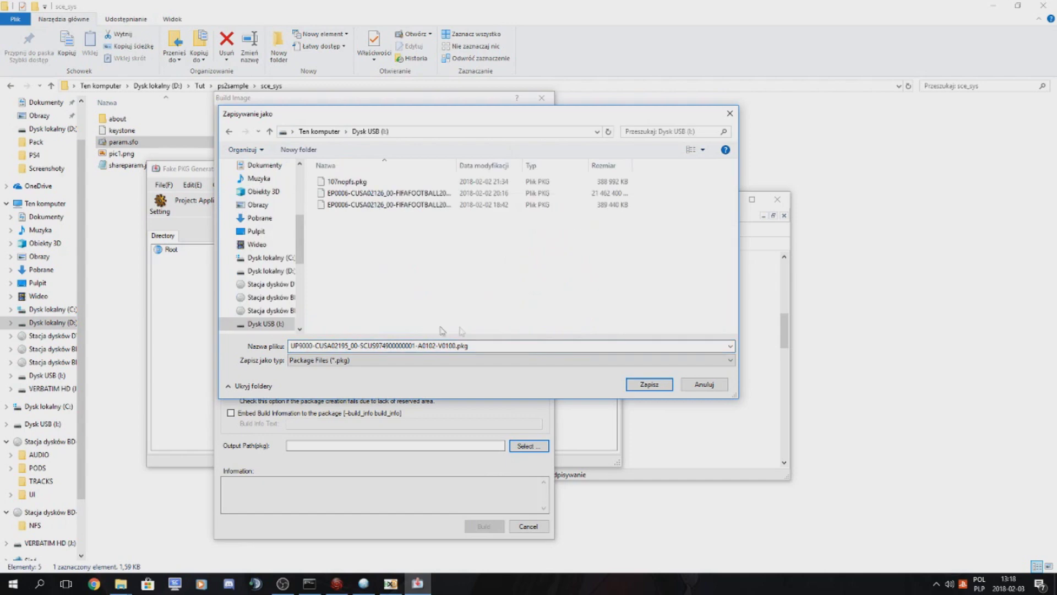
click(652, 388)
click(499, 522)
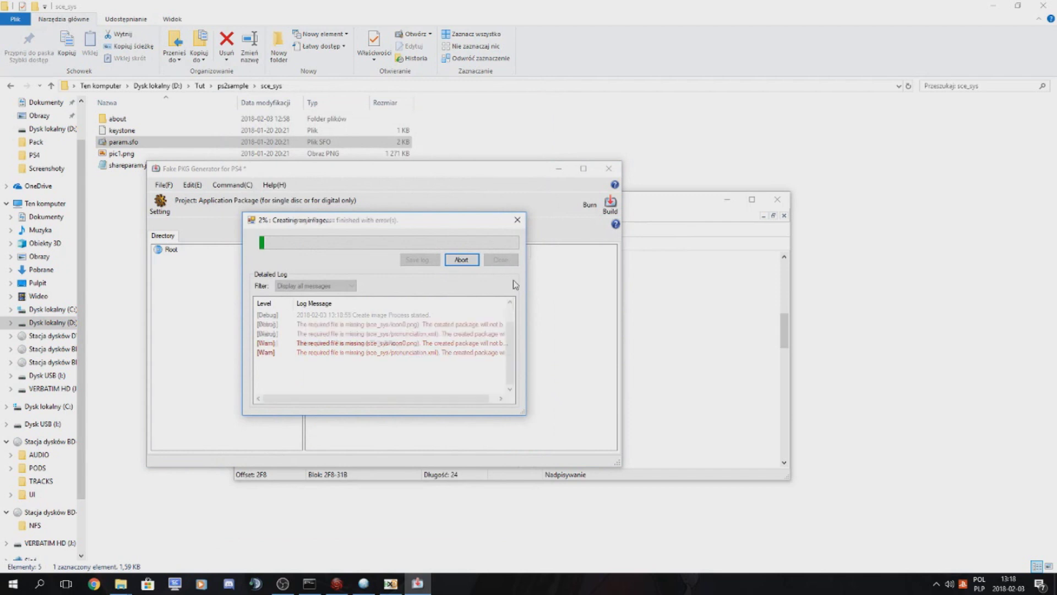
click(498, 259)
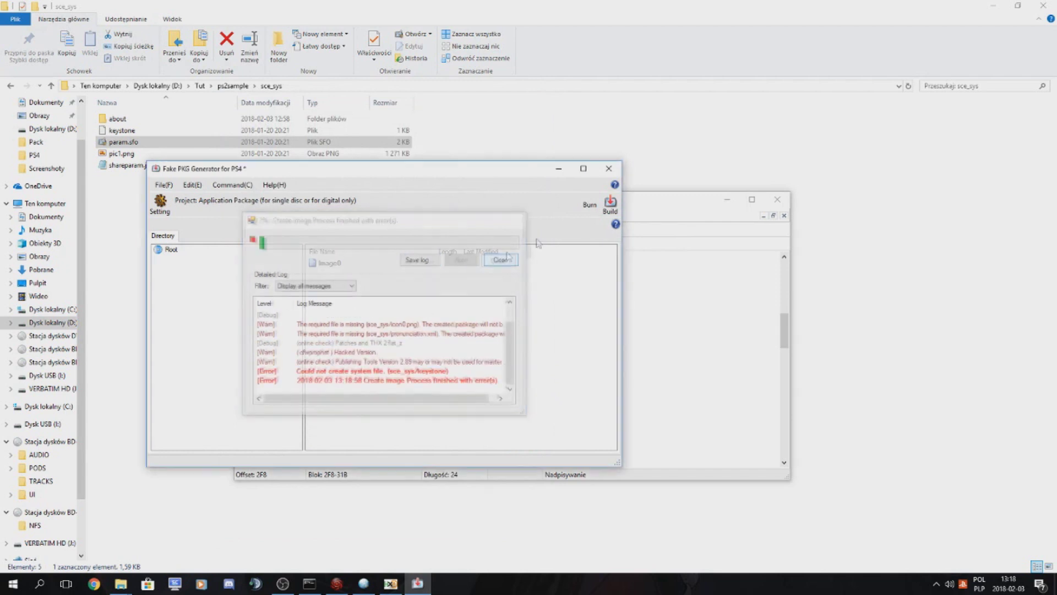
Step: Set the output to nfsmwtest.pkg on Dysk USB (I:) and start the build
click(610, 204)
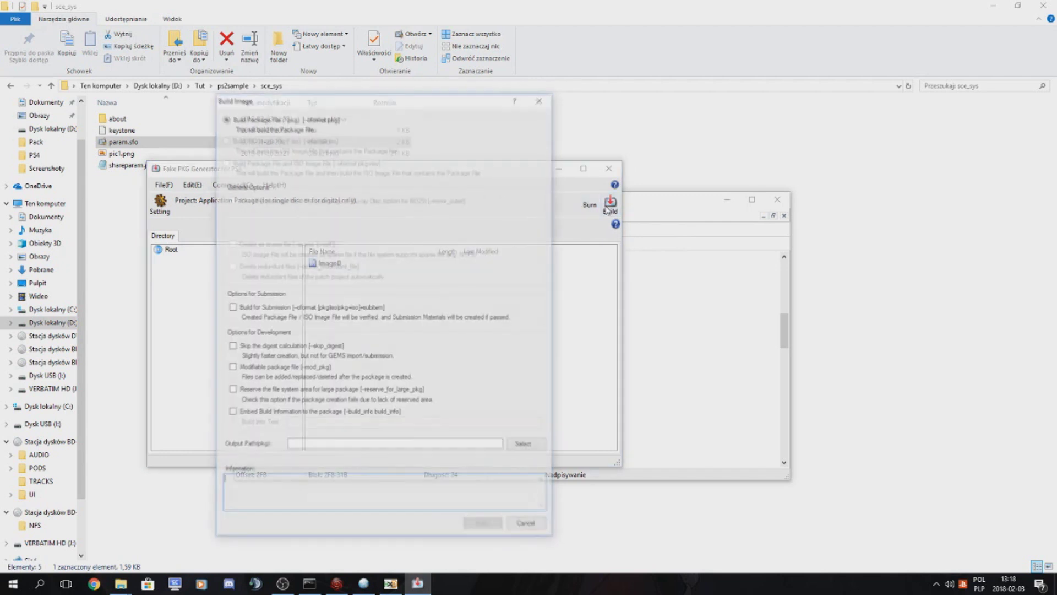
click(529, 446)
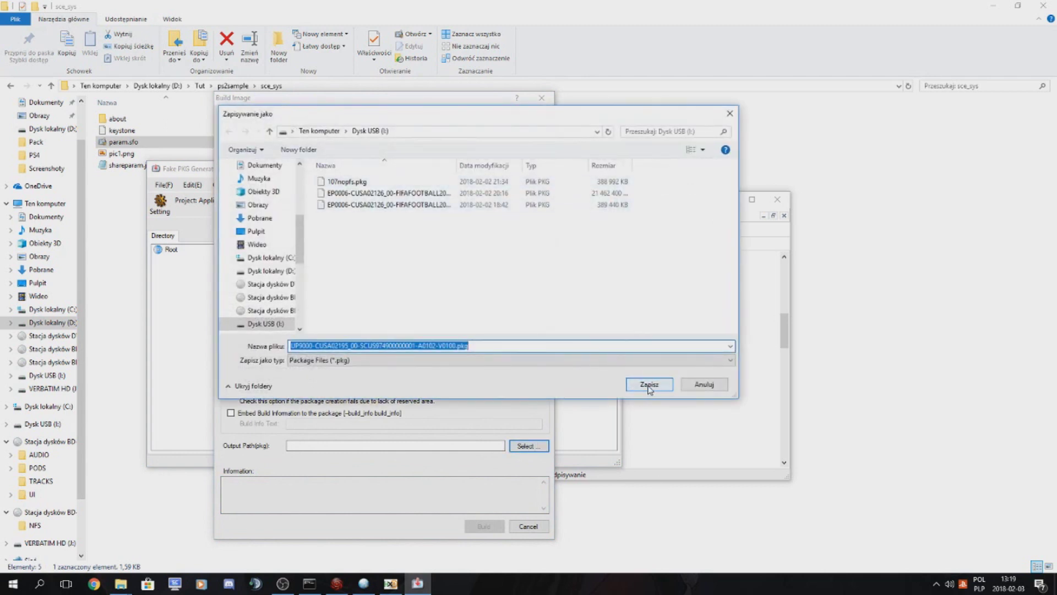
drag(456, 345, 277, 345)
text(nfsmwtest)
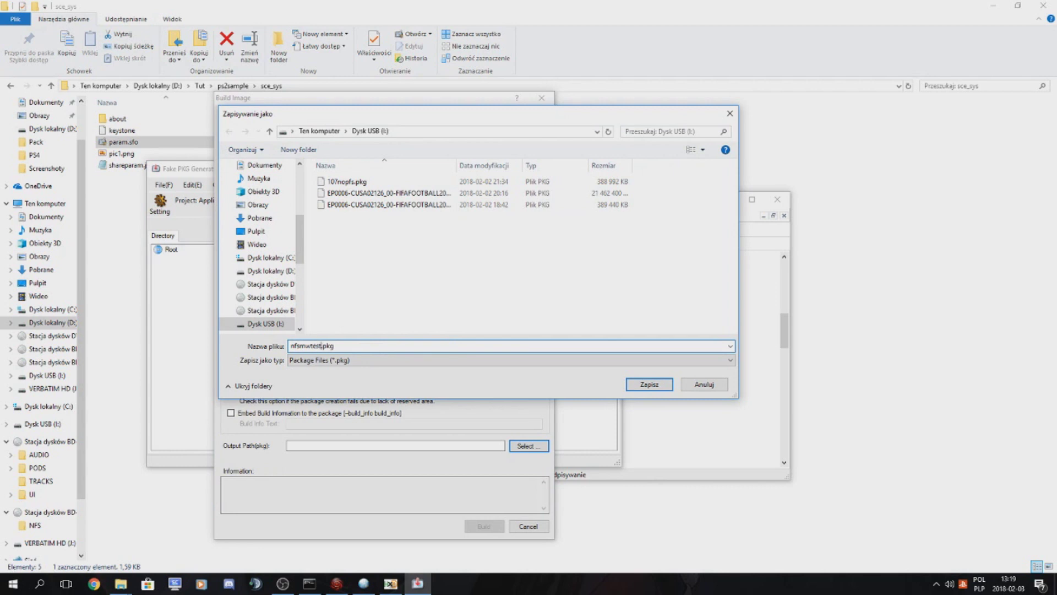
click(648, 383)
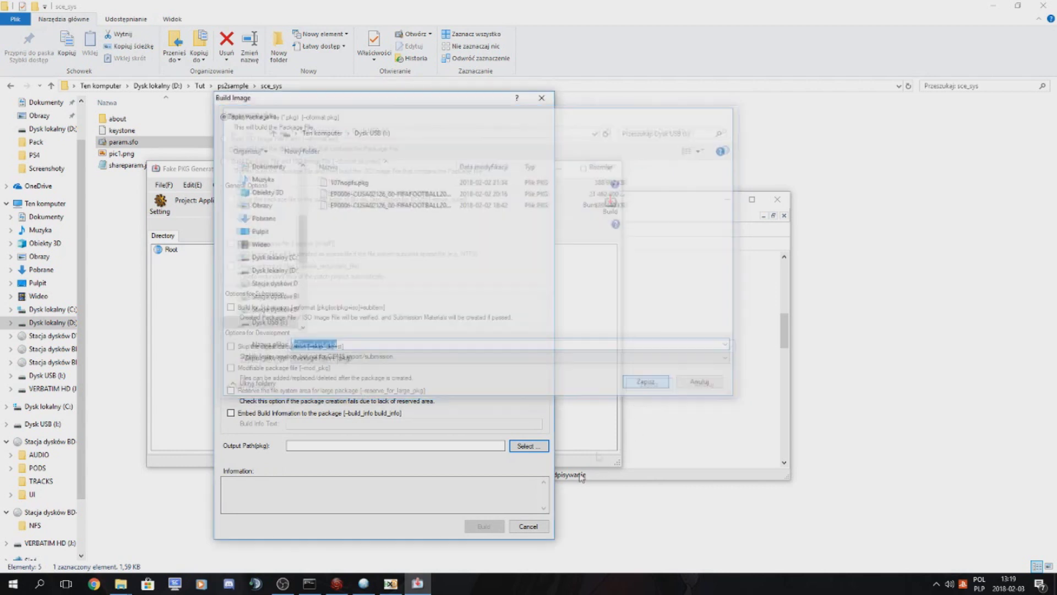
click(483, 526)
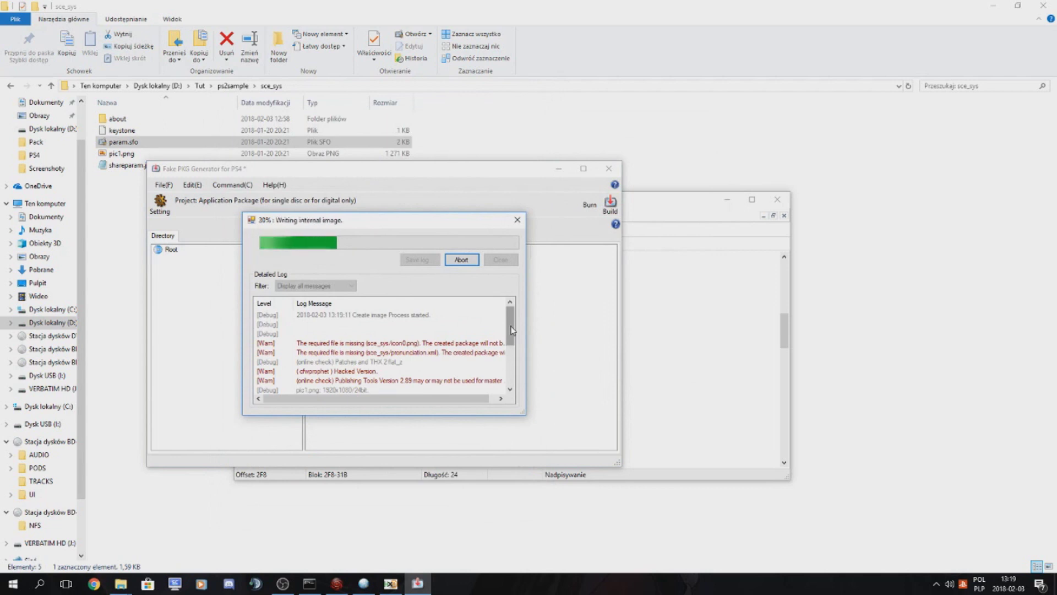
Step: Enlarge the progress window, widen the Log Message column, and close the log at 100%
drag(394, 221, 417, 151)
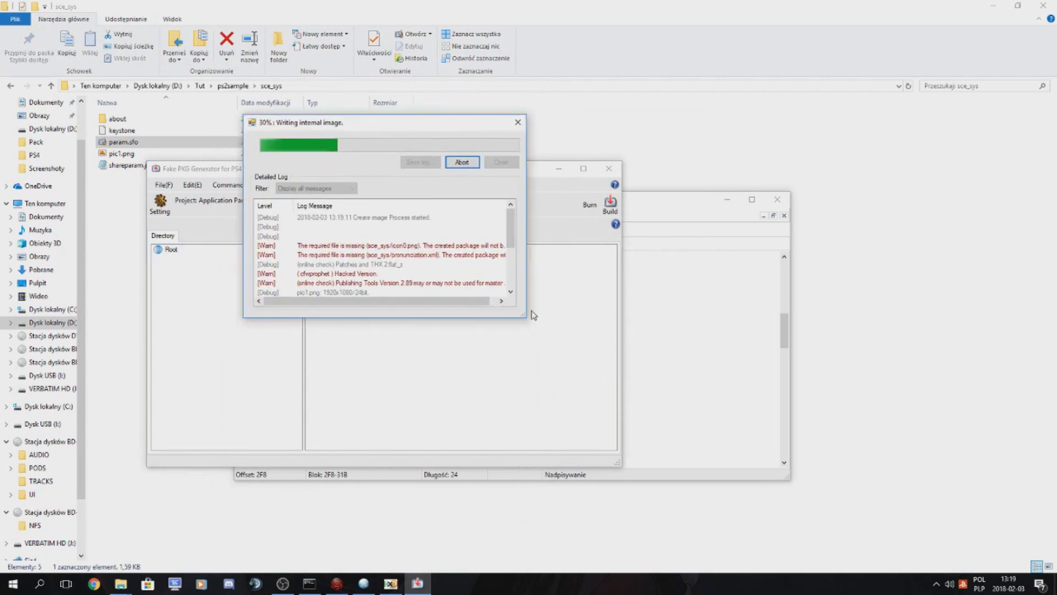
drag(525, 317, 620, 416)
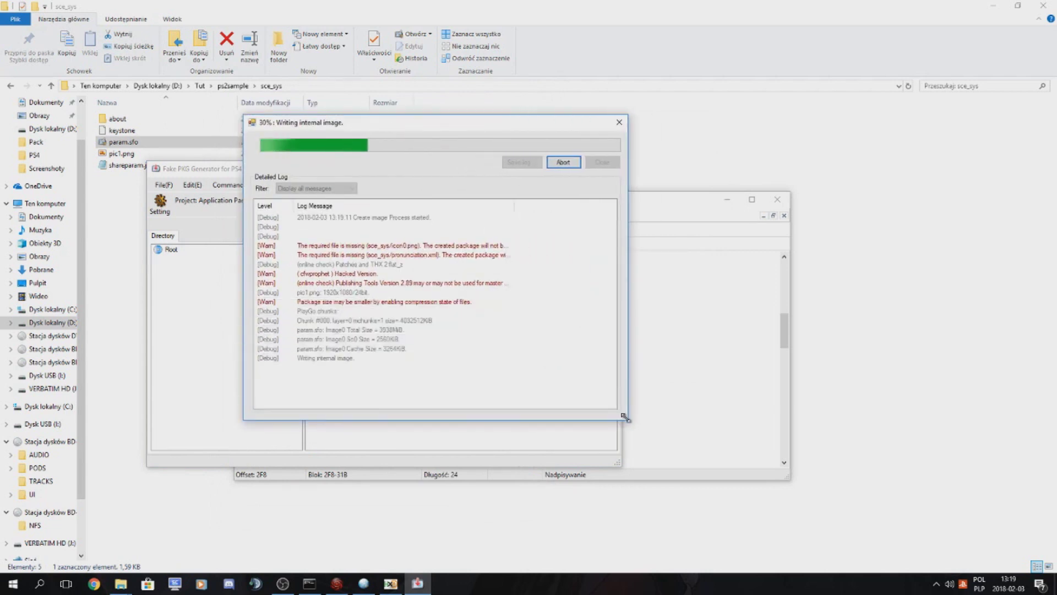
drag(532, 212, 604, 227)
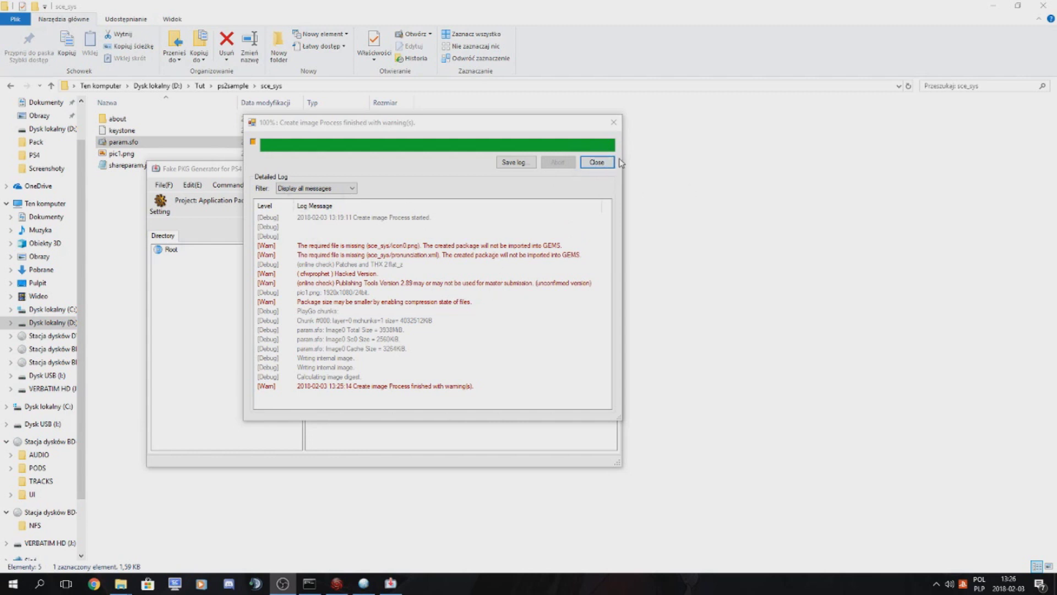
click(597, 162)
Step: Confirm nfsmwtest.pkg (4 032 512 KB) is on USB drive I:, then show RECentral's PS4 view full-screen
drag(209, 174, 245, 140)
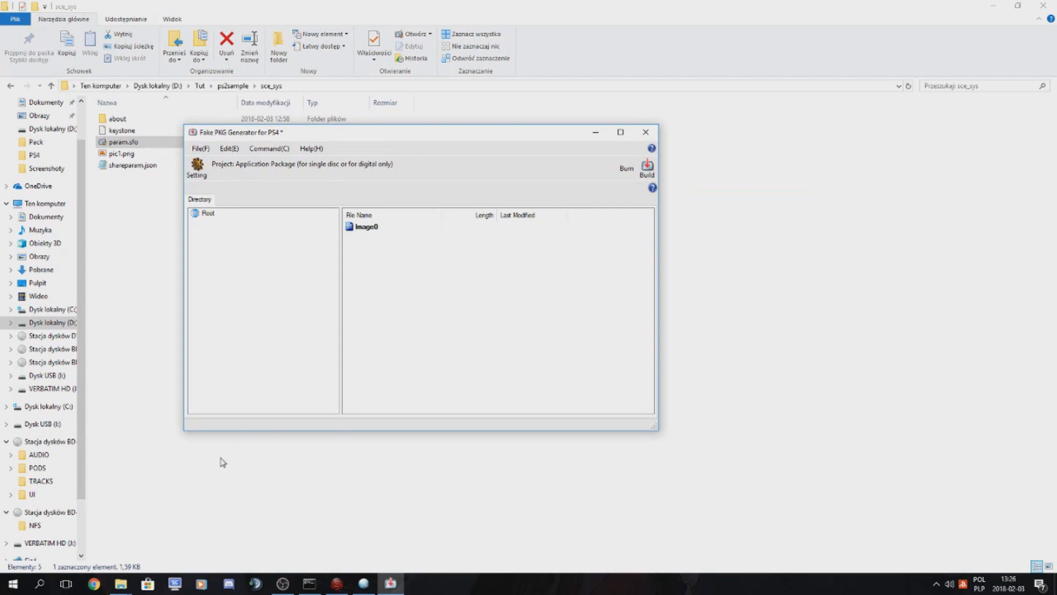
click(43, 423)
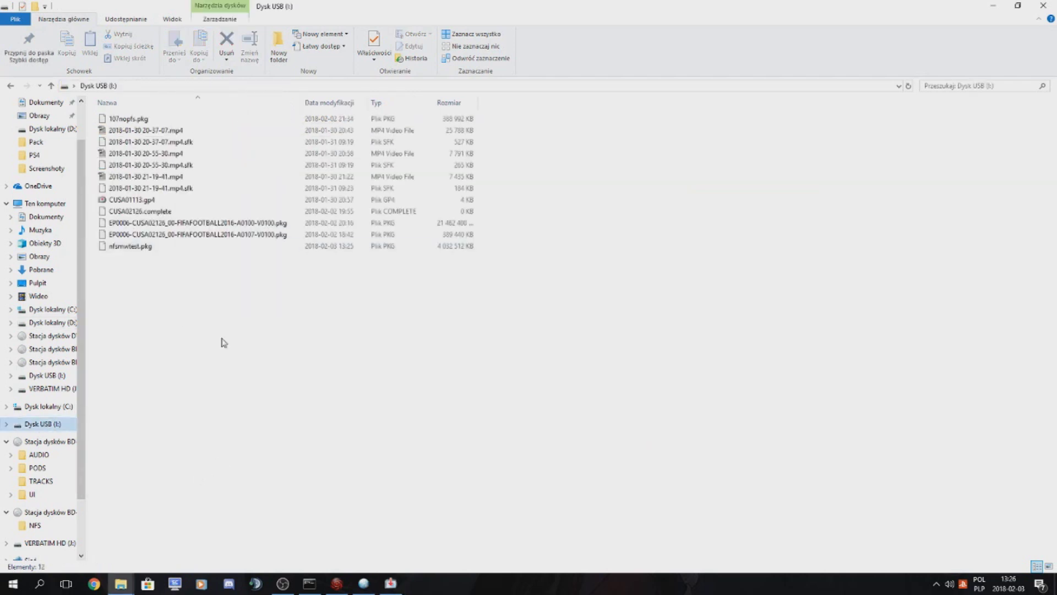
drag(163, 262, 120, 247)
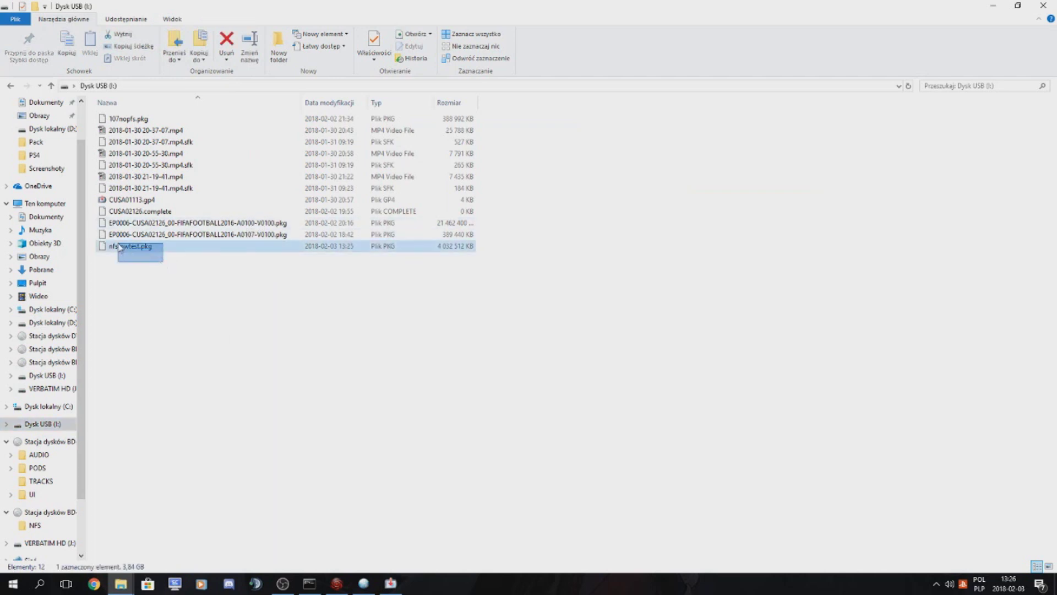
click(332, 402)
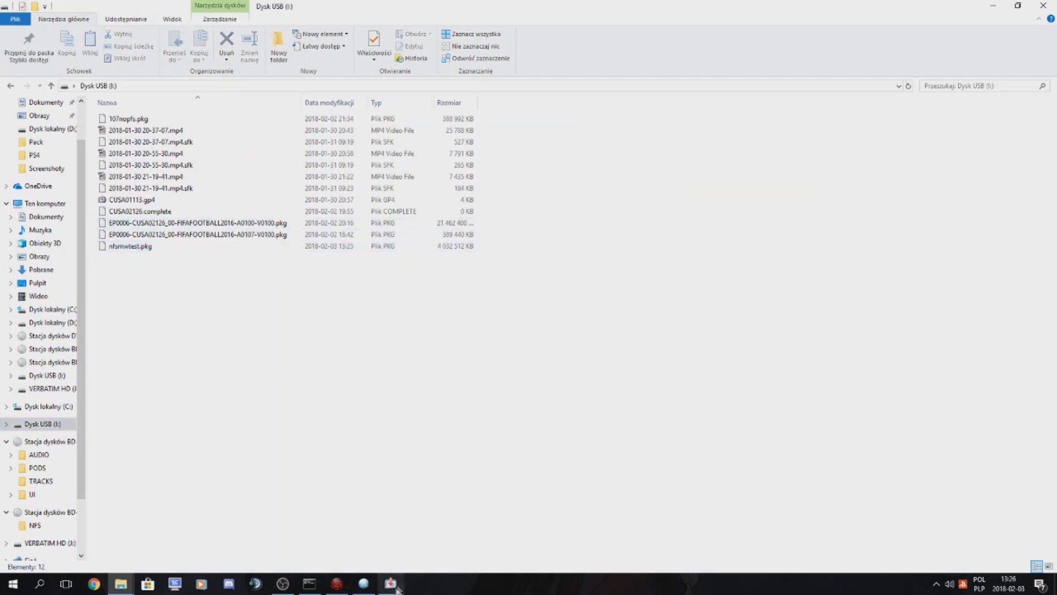
click(345, 585)
double_click(531, 299)
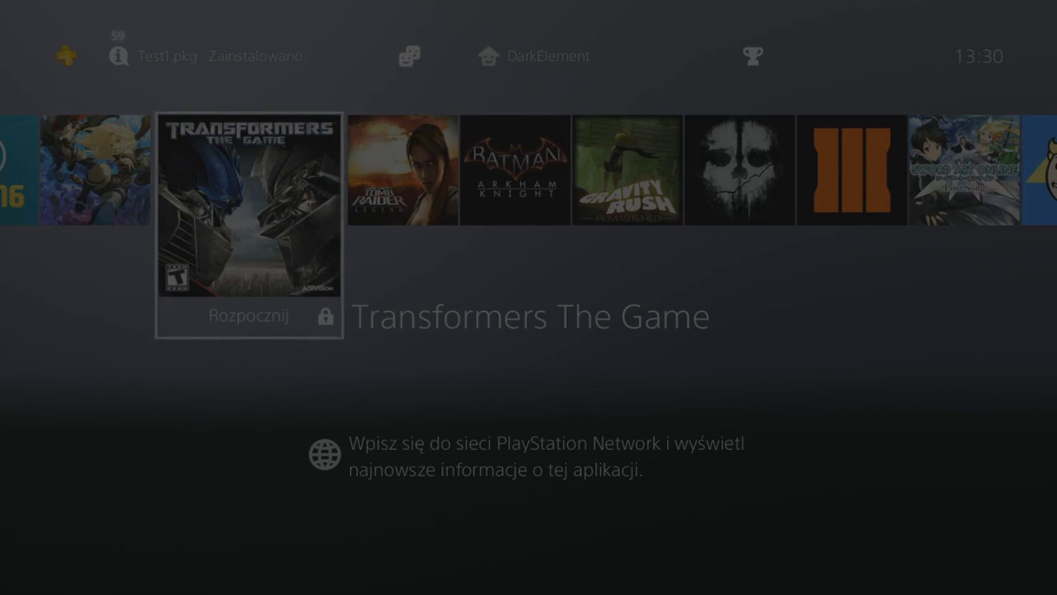
Step: Highlight the User's Guide (Podręcznik użytkownika) entry in the PS4 Settings list
mouse_move(568, 301)
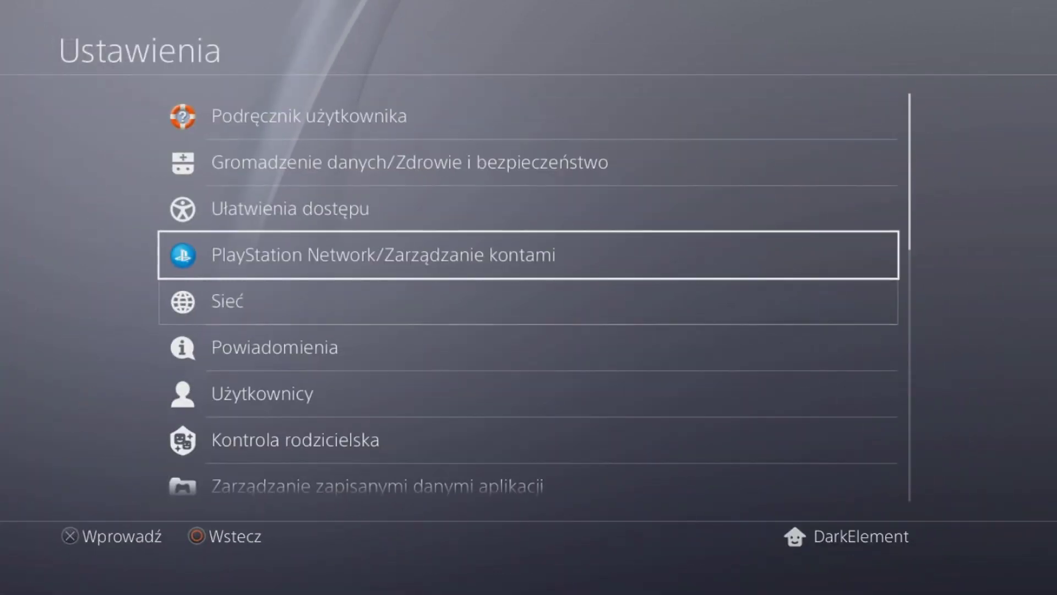
key(Up)
key(Up)
key(Up)
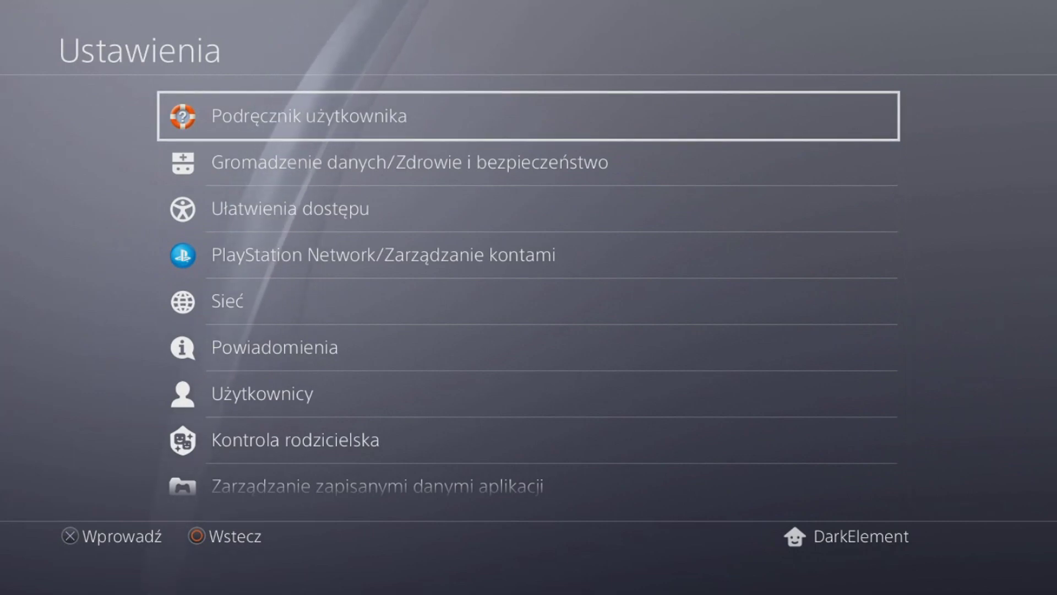
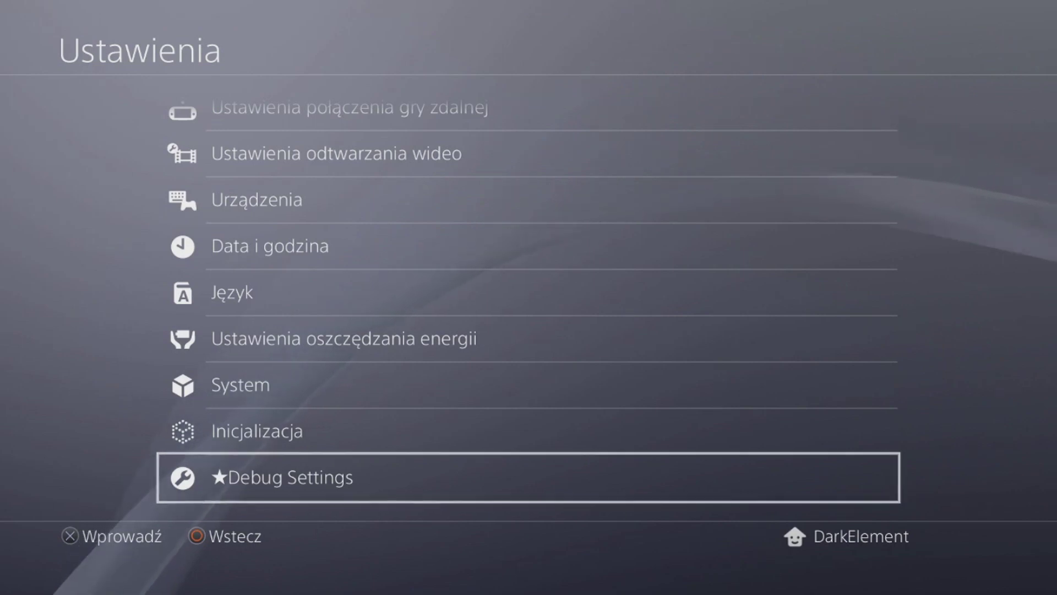
Step: Install nfsmwtest.pkg from Debug Settings > Game > Package Installer, then return to Settings
key(Return)
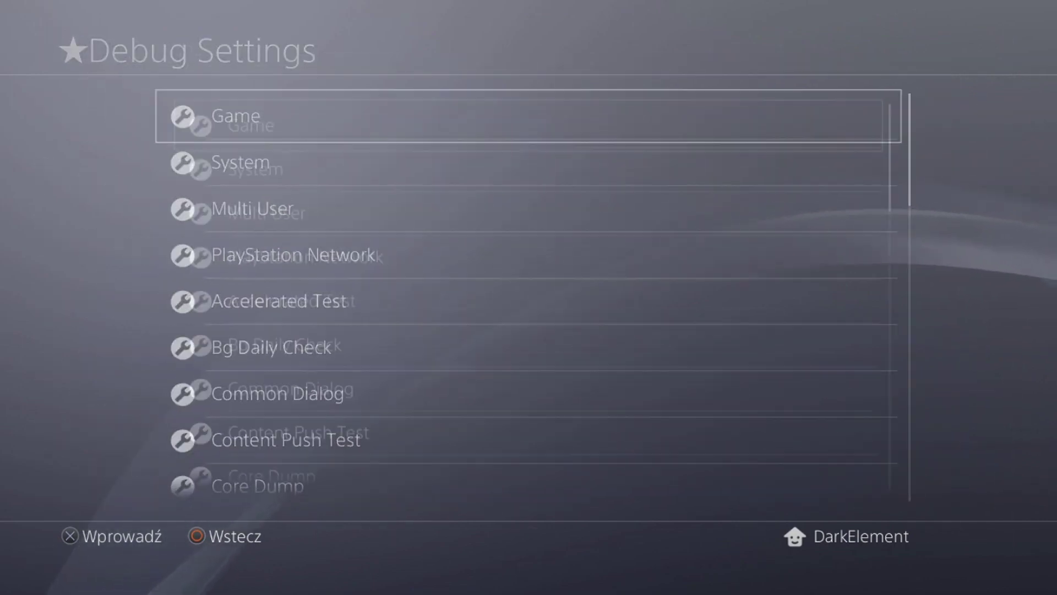
key(Return)
key(Down)
key(Return)
key(Down)
key(Down)
key(Down)
key(Down)
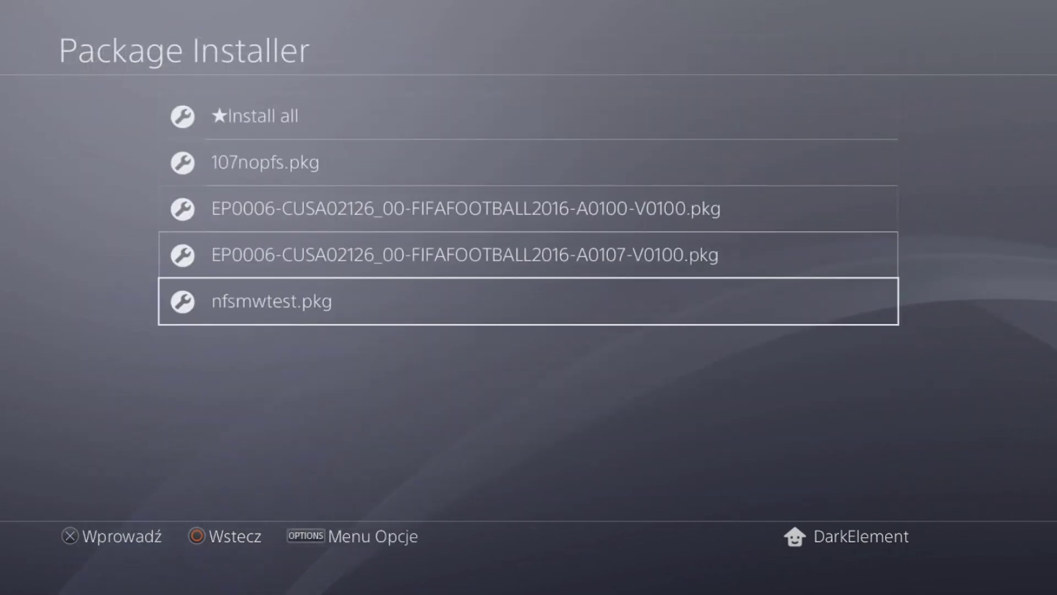
key(Return)
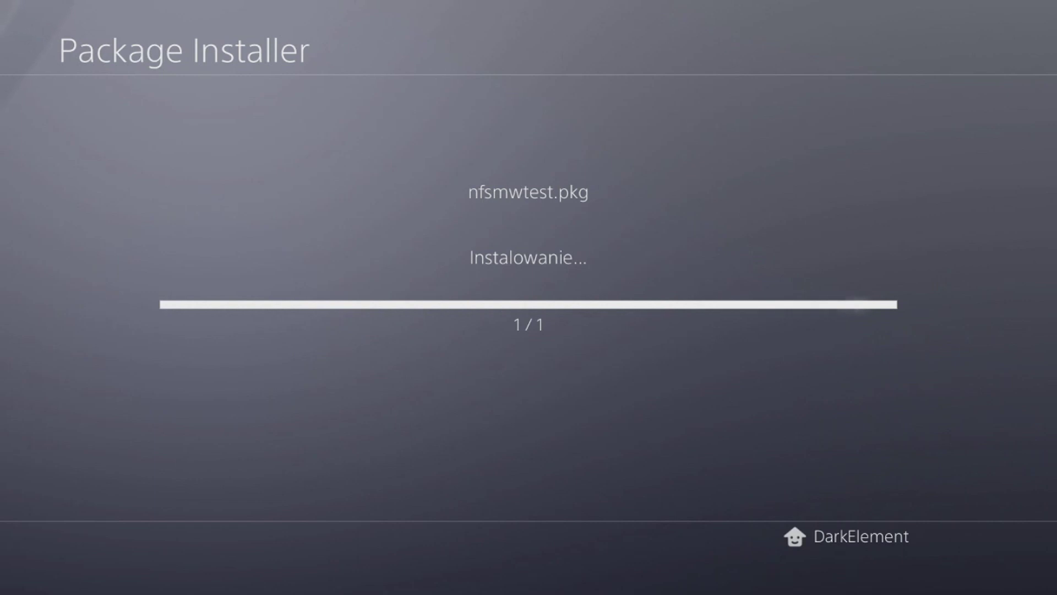
key(Escape)
key(Escape)
key(Escape)
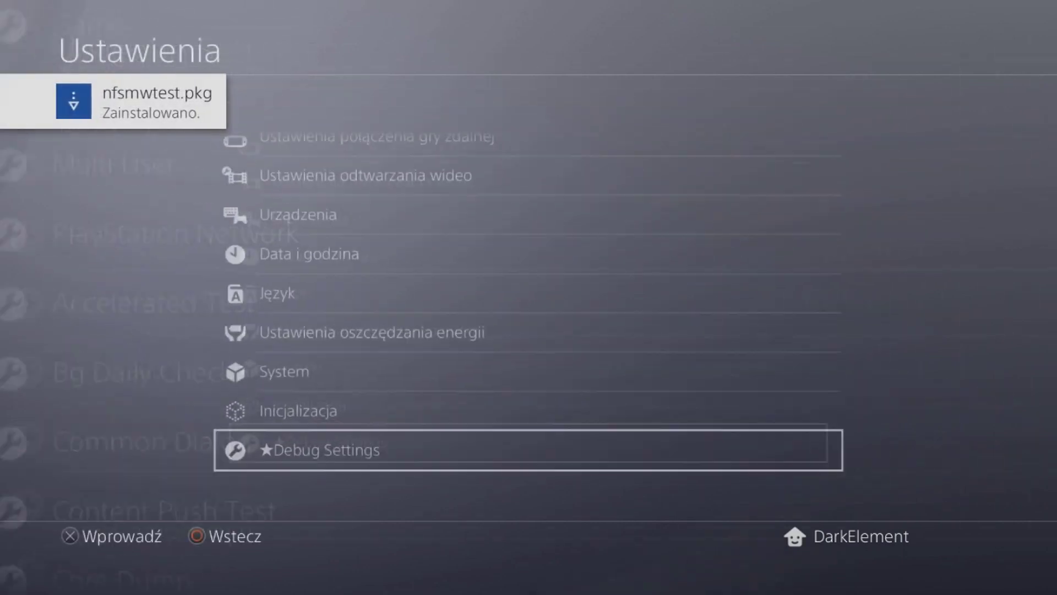
key(Escape)
Step: Launch the Rogue Galaxy game from the home screen
key(Down)
key(Left)
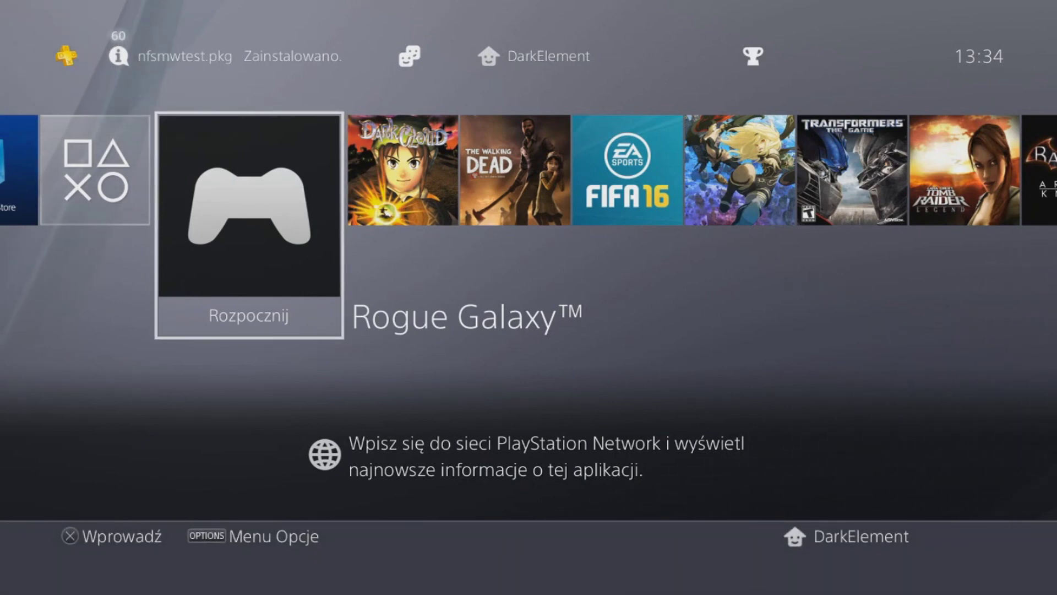
key(Return)
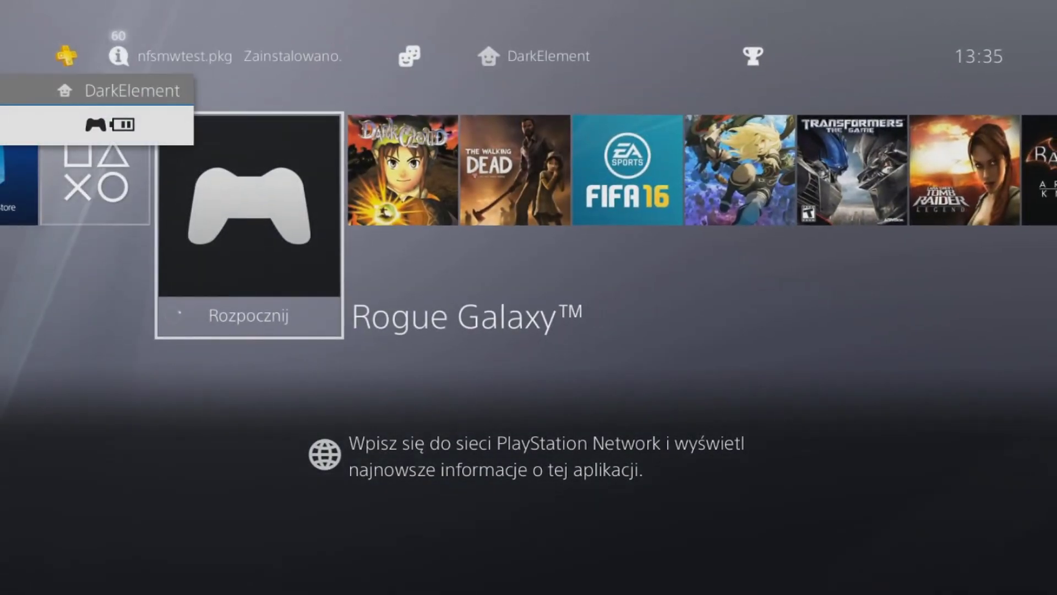
Step: Close the running application with Zamknij aplikację and confirm OK
key(Menu)
key(Return)
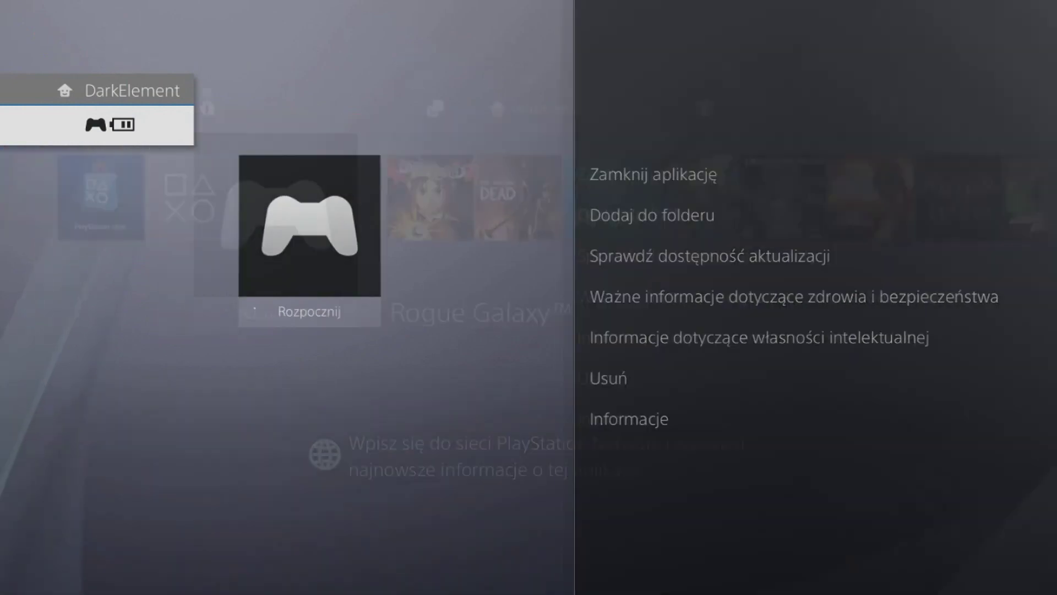
key(Return)
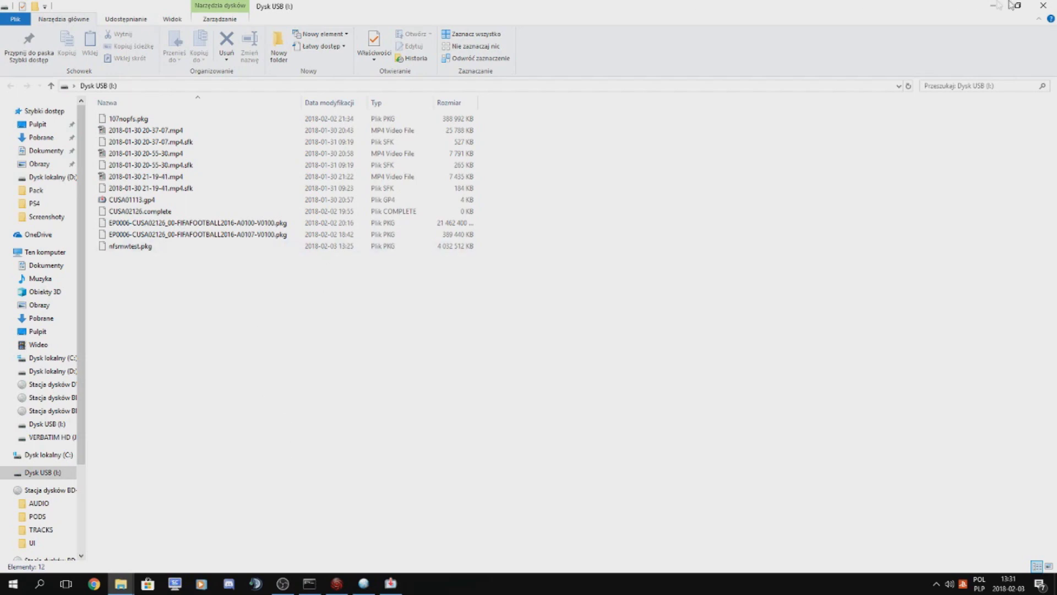
Step: Copy param.sfo from the Sc0 sample folder
click(1040, 4)
double_click(357, 190)
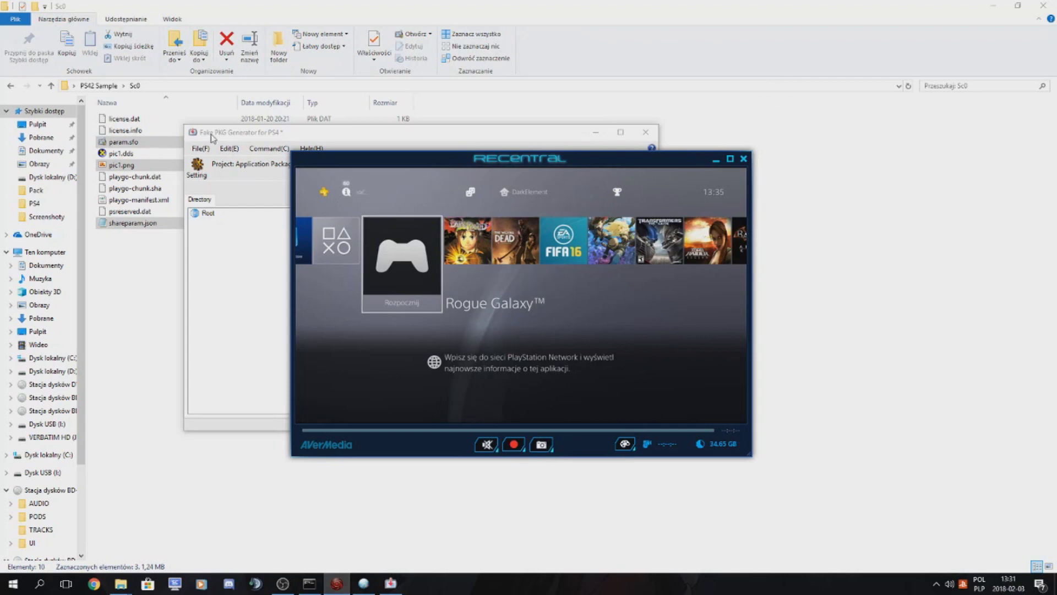
click(131, 143)
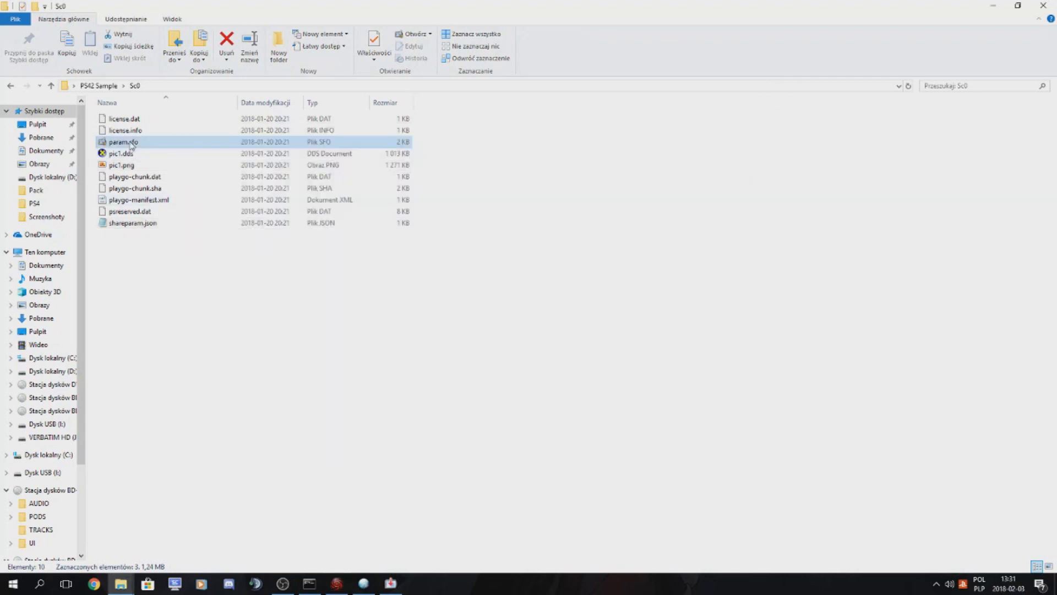
right_click(130, 143)
click(158, 364)
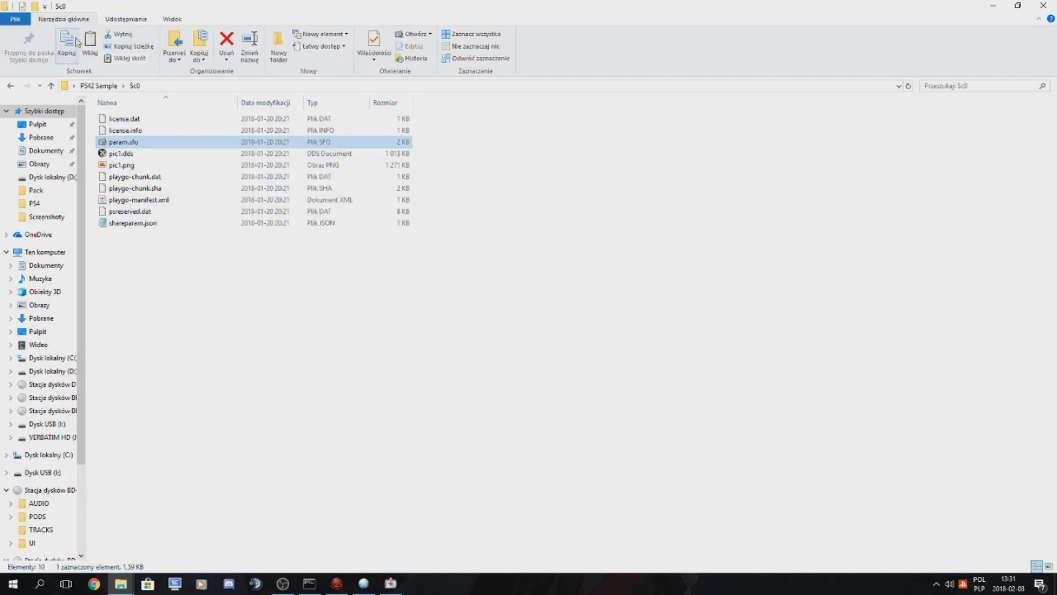
Step: Open the Tut folder on local drive D: in a maximized window
drag(1037, 5, 1017, 40)
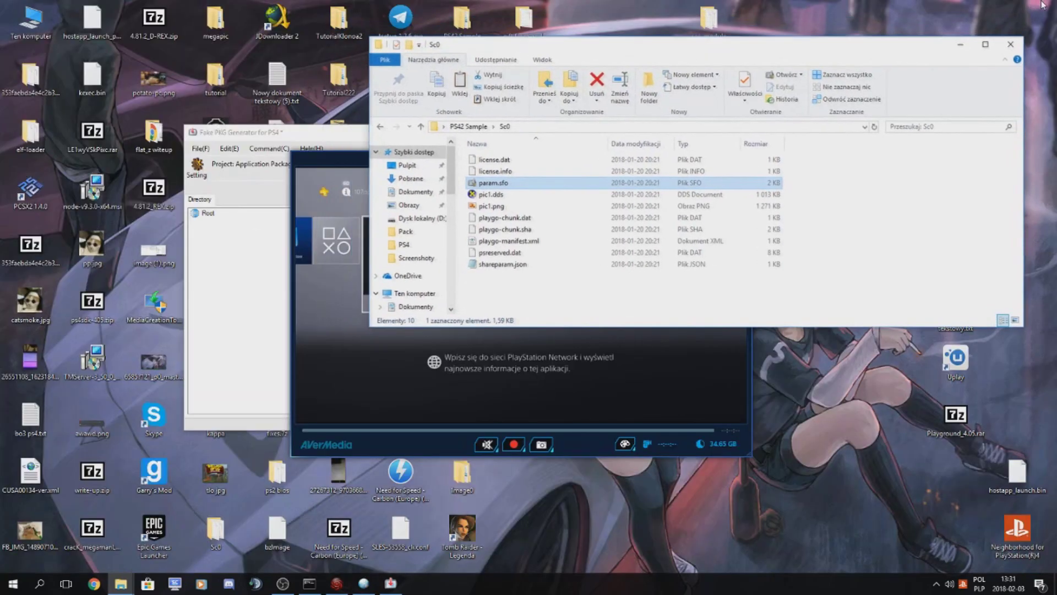
click(1018, 39)
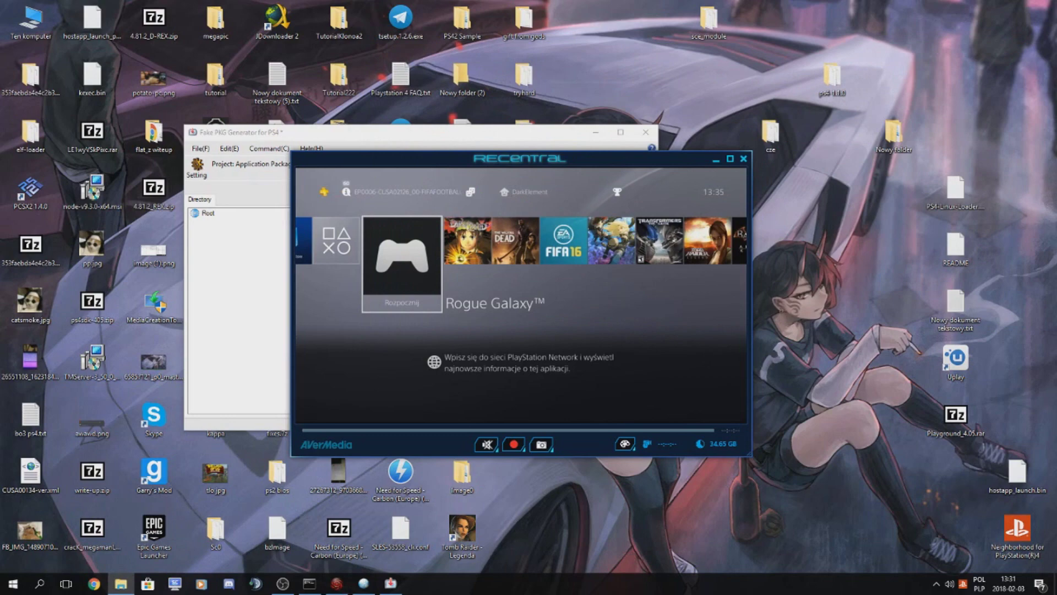
double_click(34, 25)
double_click(683, 285)
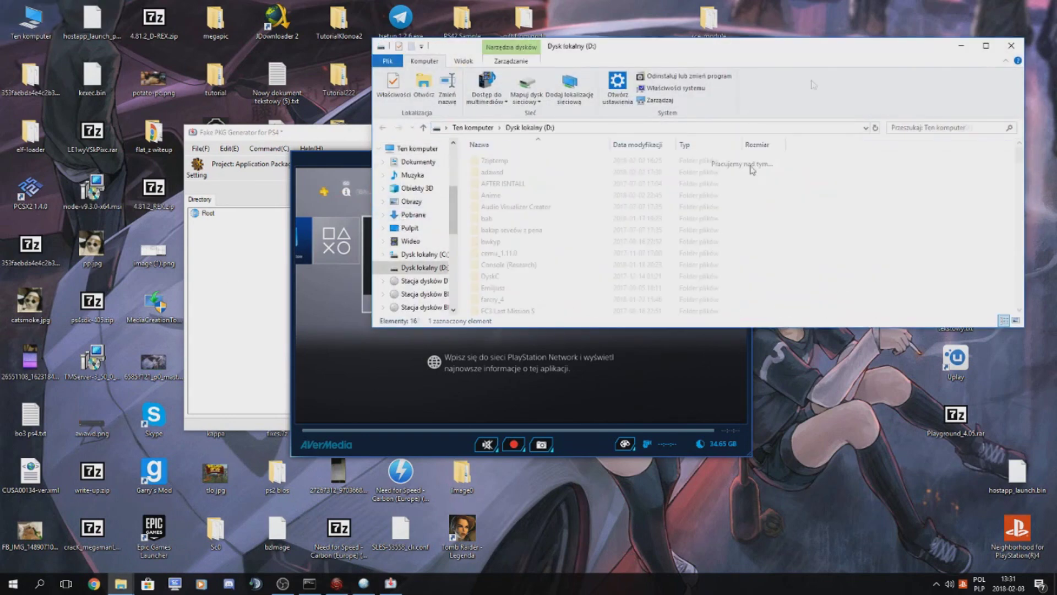
click(986, 46)
scroll(237, 435, down, 7)
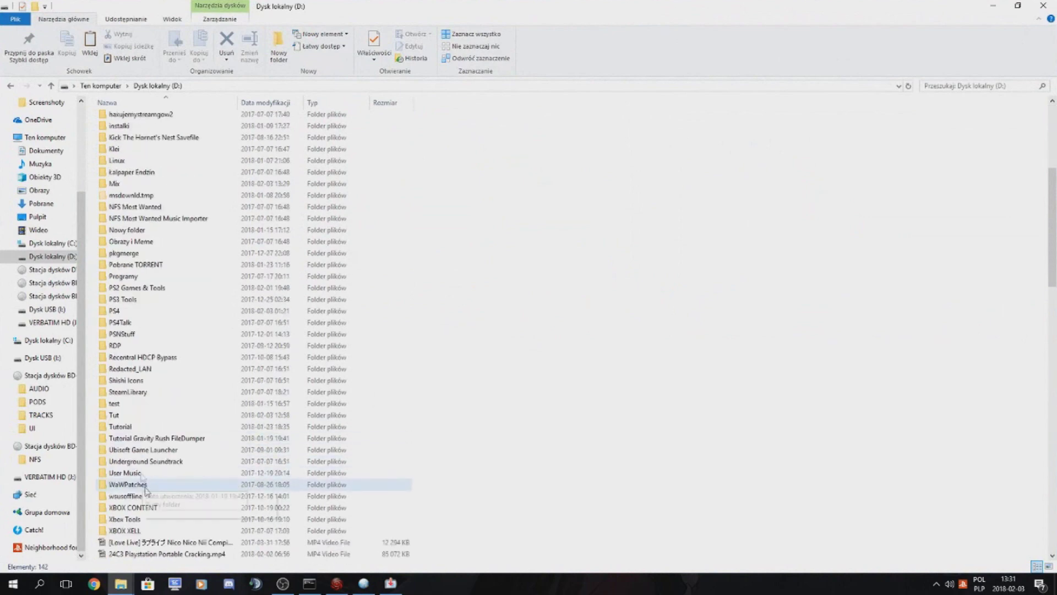
double_click(116, 416)
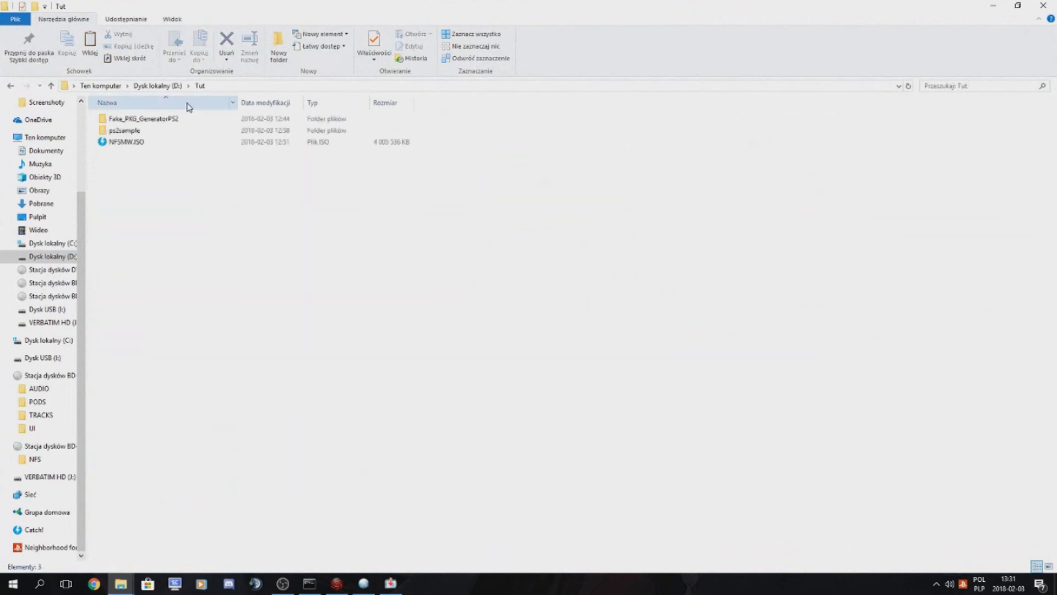
Step: Copy param.sfo from Tut\ps2sample\sce_sys
double_click(161, 130)
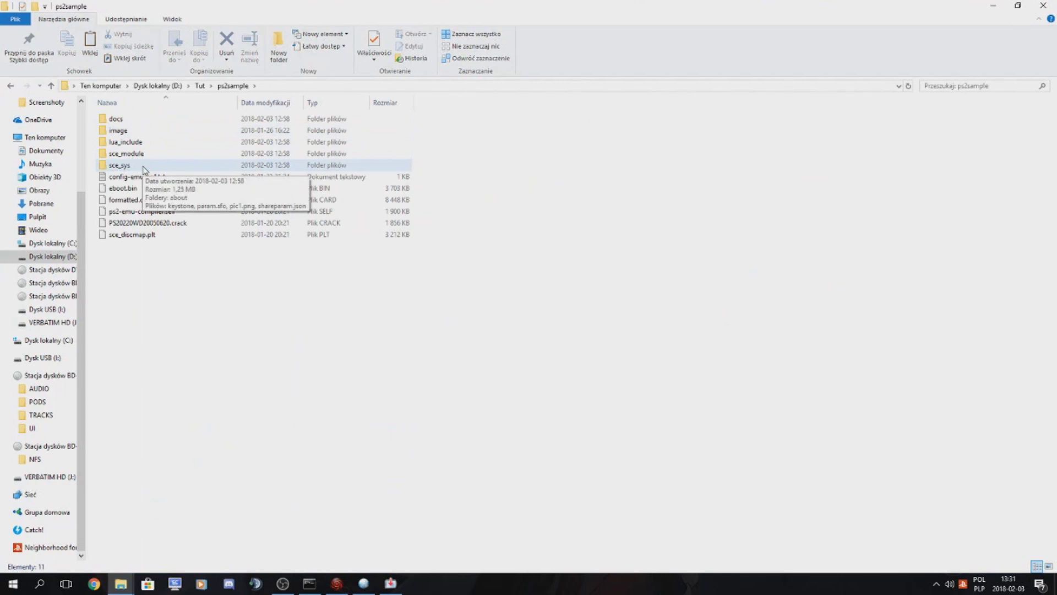
double_click(120, 165)
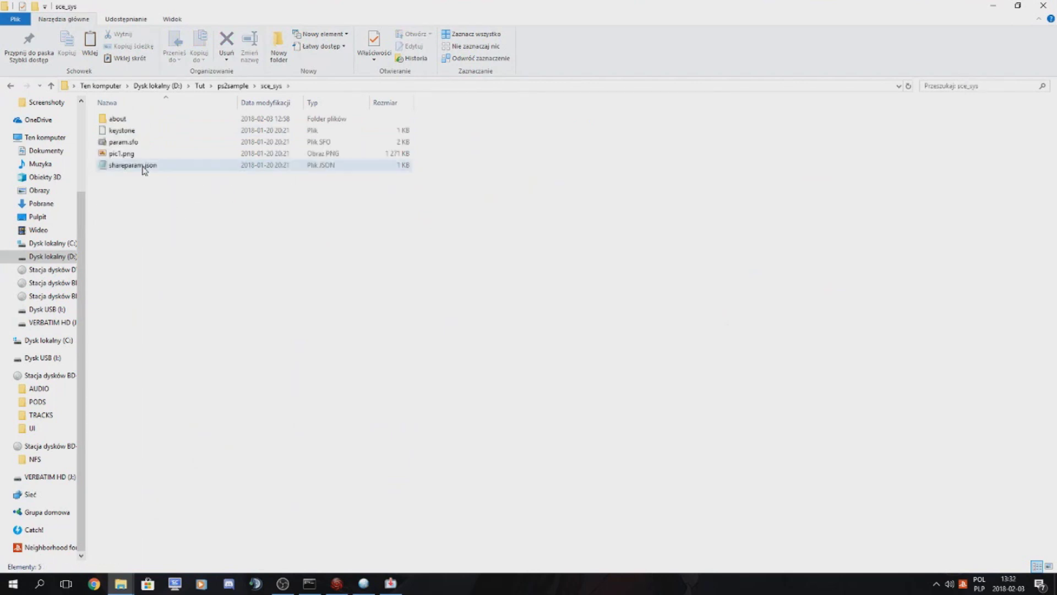
click(145, 144)
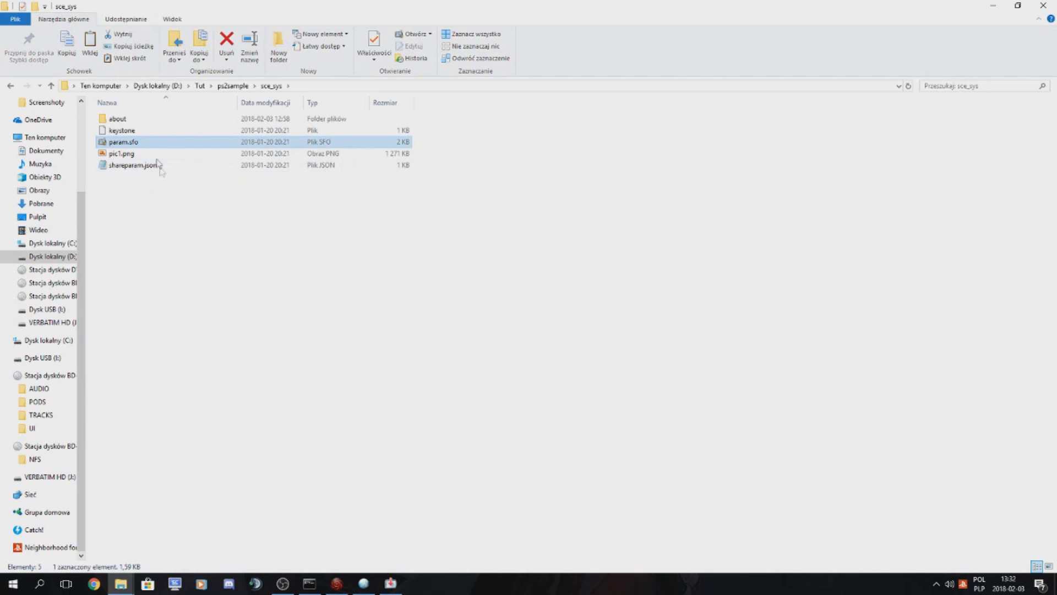
right_click(136, 144)
click(165, 346)
Step: Create a new folder named images in Tut and paste param.sfo into it
click(241, 88)
click(197, 85)
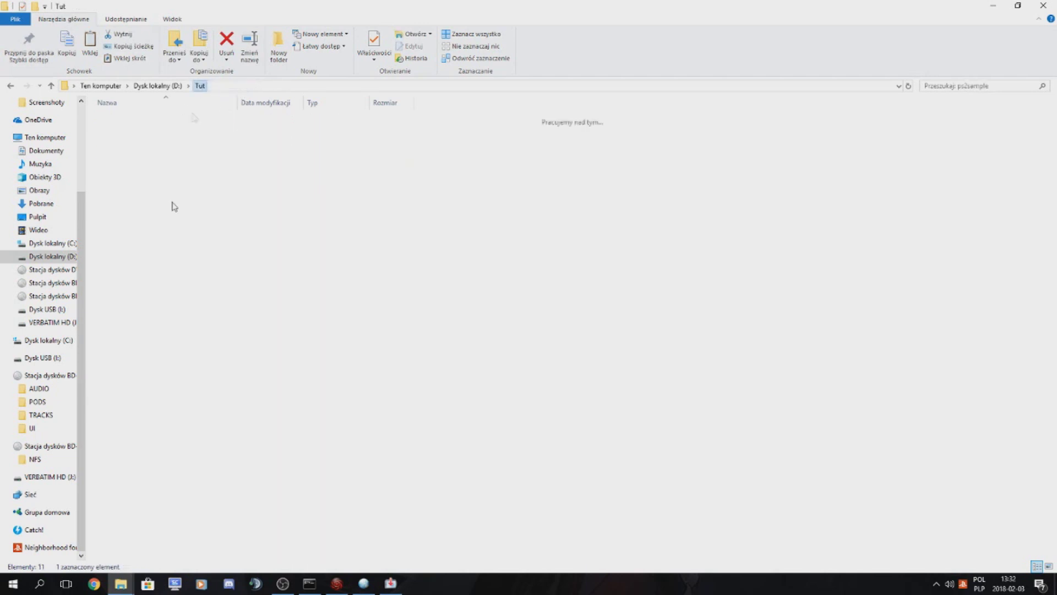
right_click(157, 293)
mouse_move(188, 424)
click(303, 426)
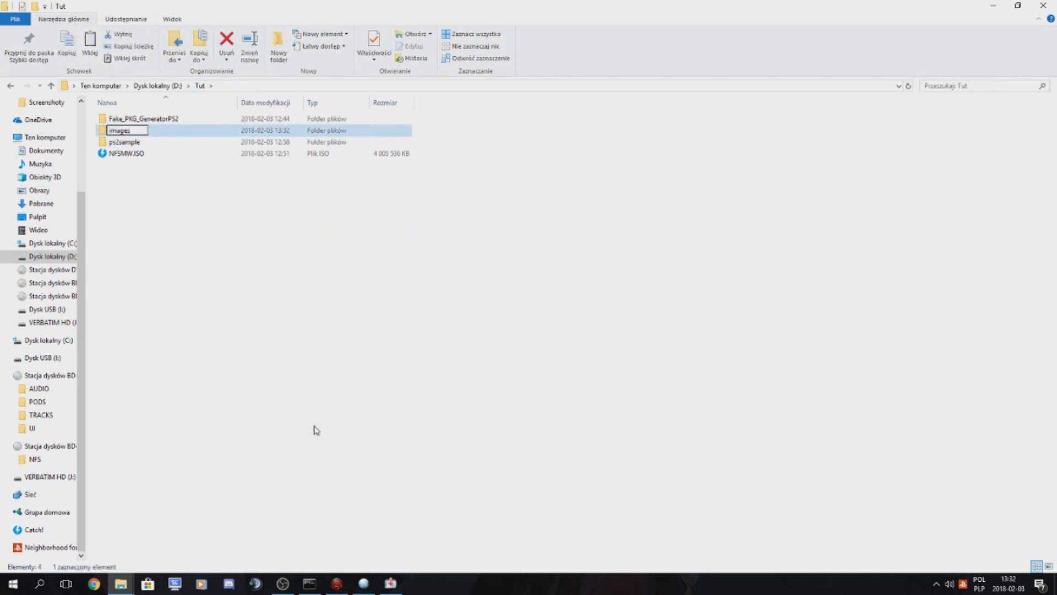
double_click(197, 133)
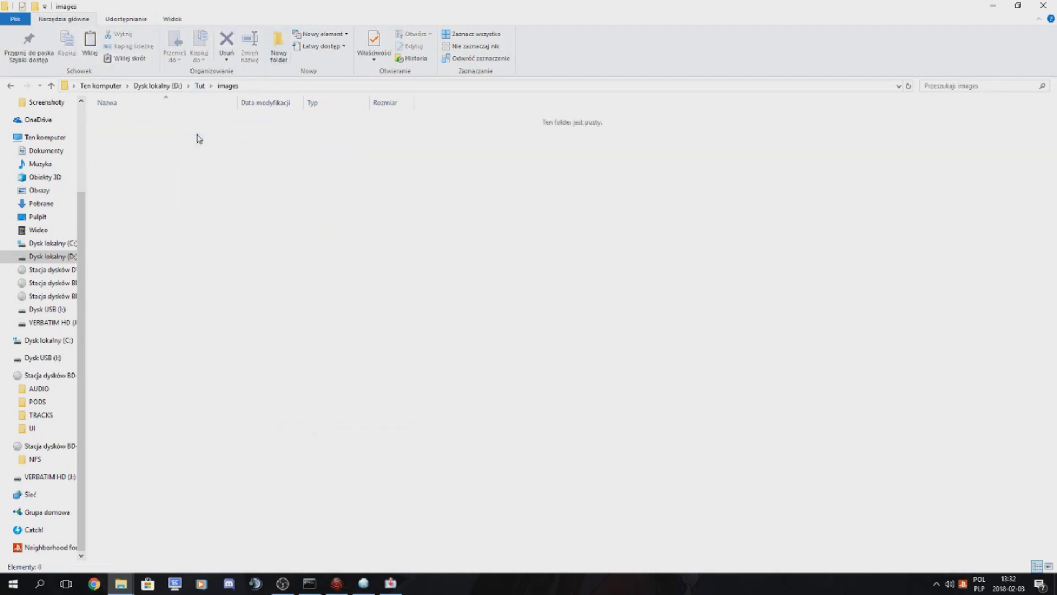
right_click(223, 212)
click(240, 281)
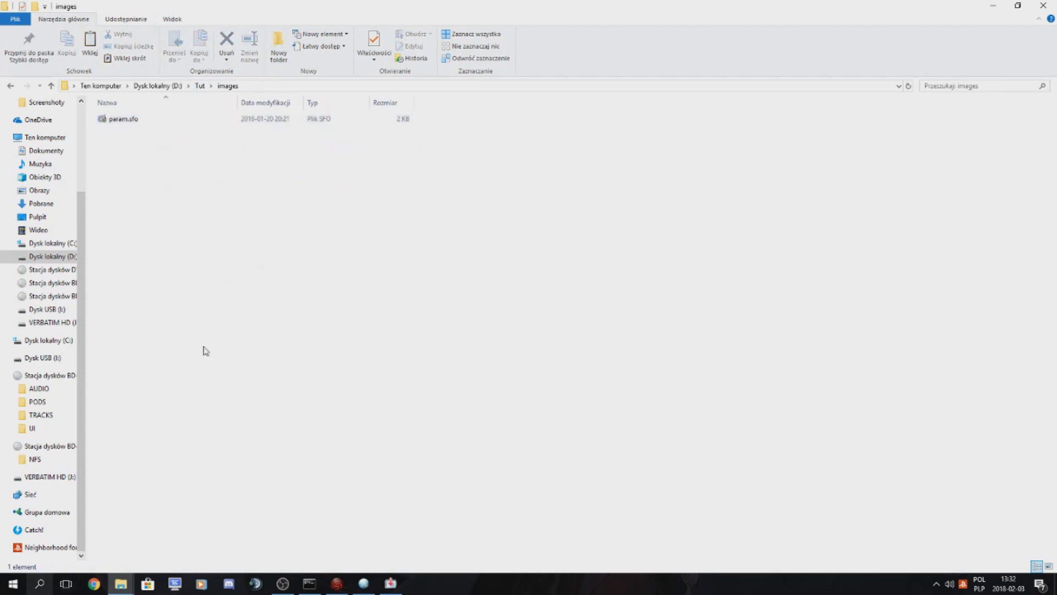
click(40, 584)
Step: Launch HxD and load the images folder's param.sfo, maximized and scrolled to offset 1B0
text(hxd)
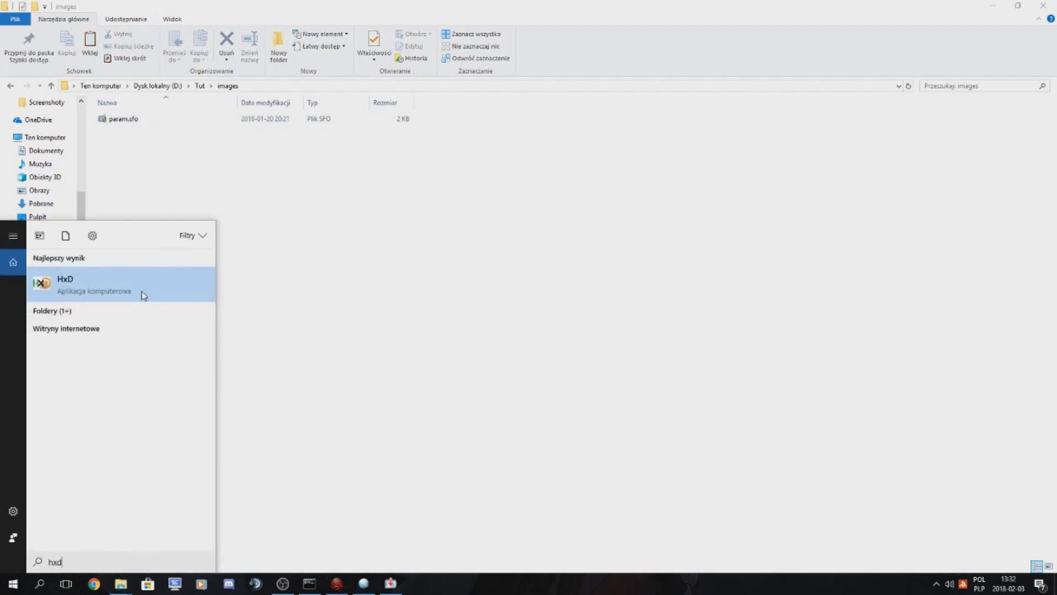
click(143, 295)
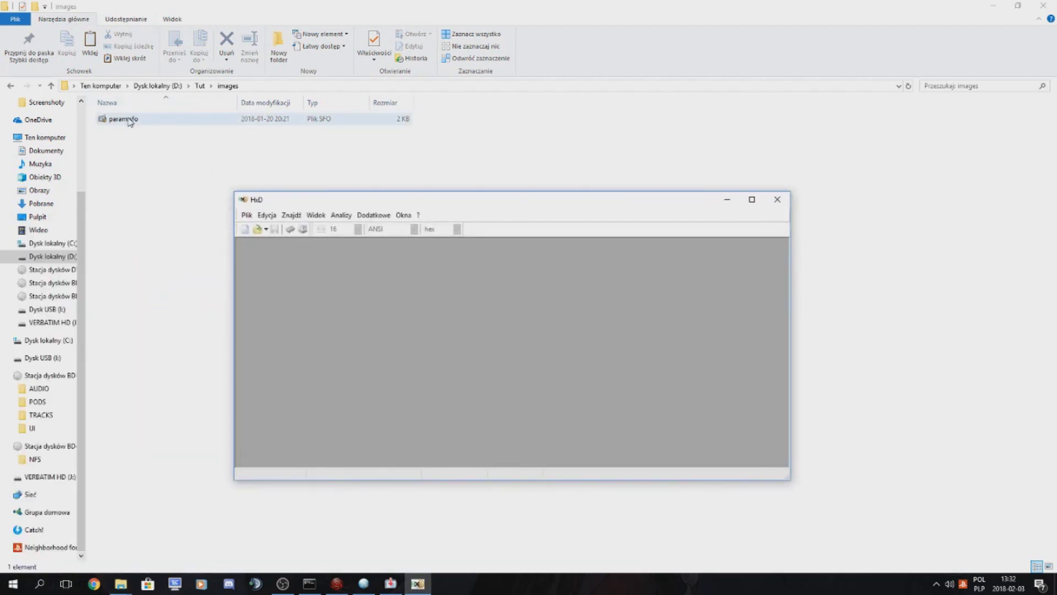
drag(132, 118, 322, 347)
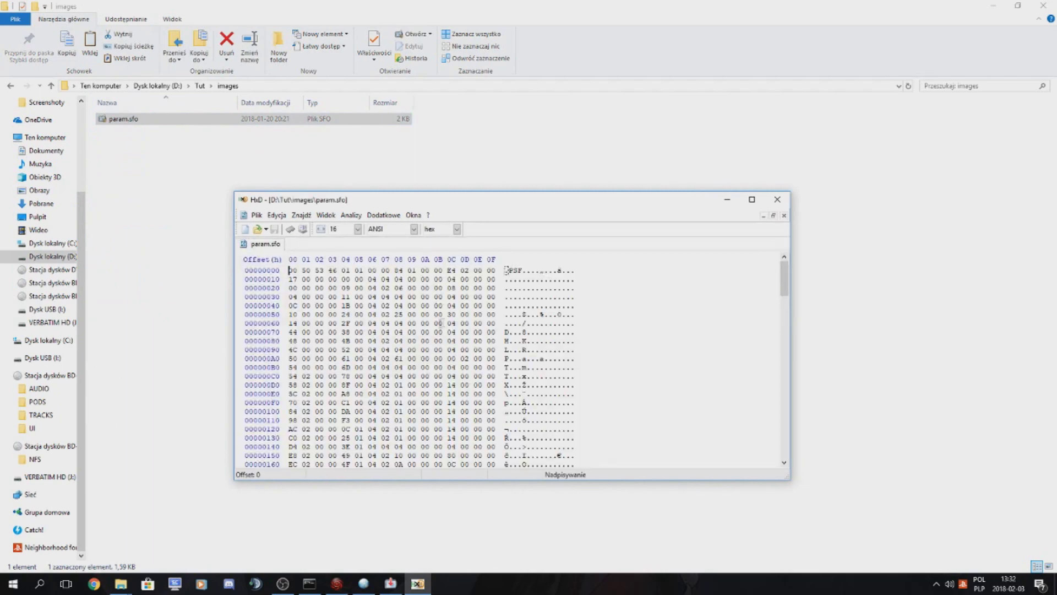
scroll(467, 311, down, 5)
click(749, 202)
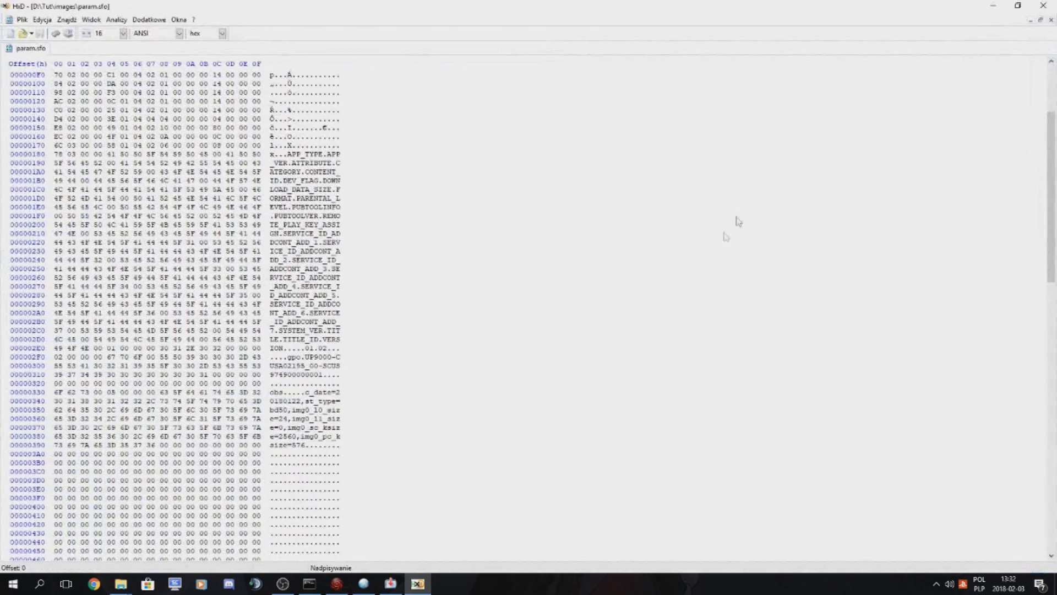
scroll(465, 342, down, 4)
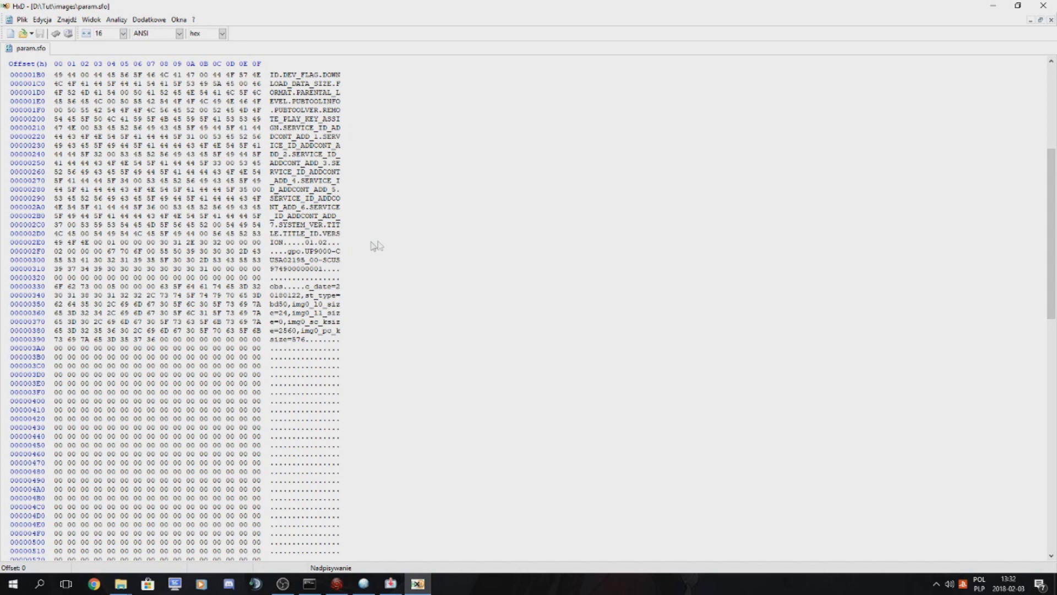
mouse_move(120, 582)
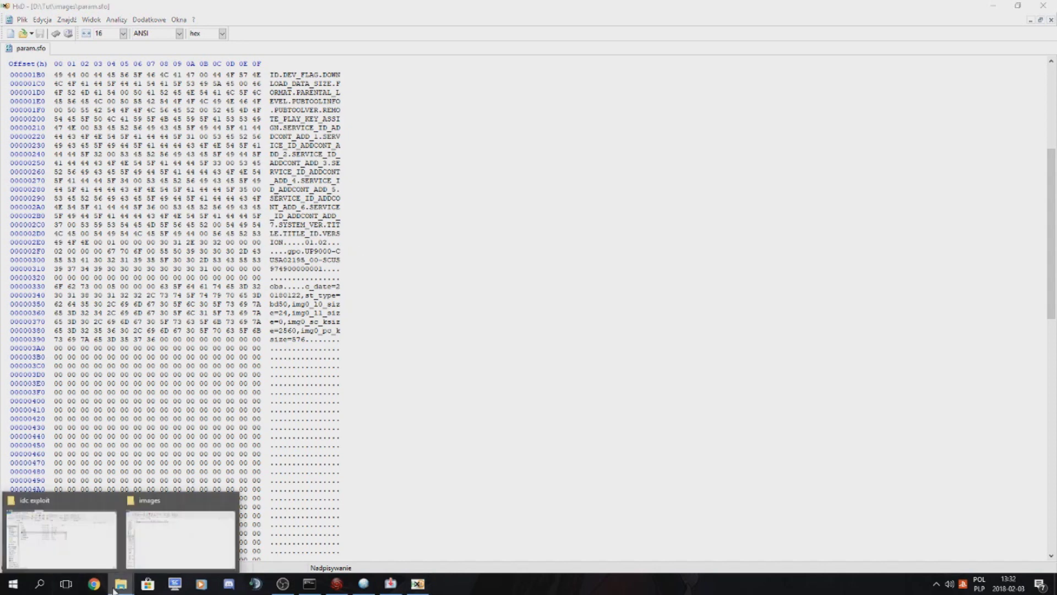
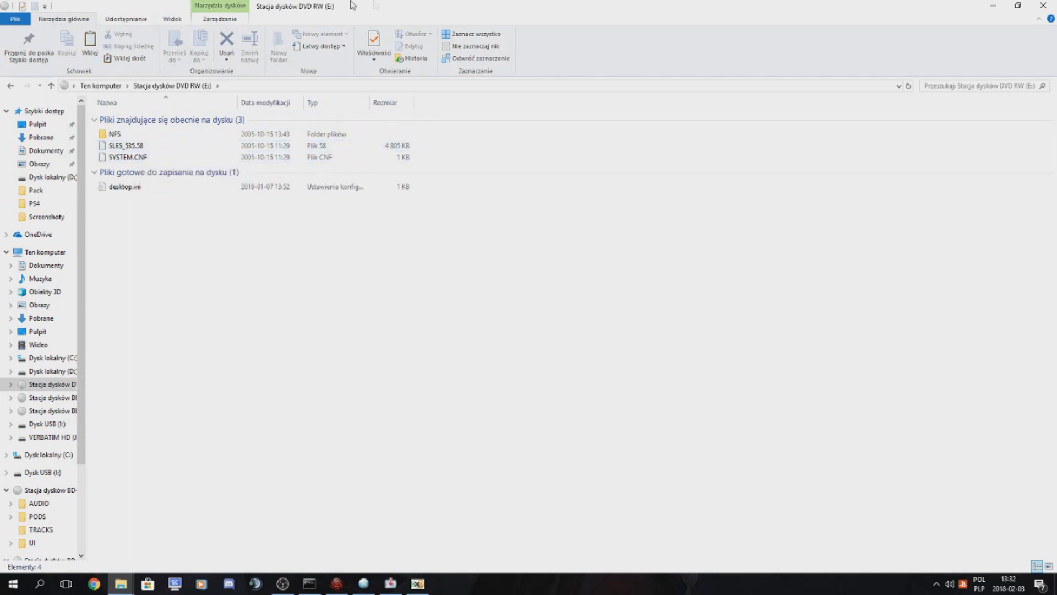
Step: Bring param.sfo forward in HxD and select its title ID digits 0219
drag(352, 5, 684, 117)
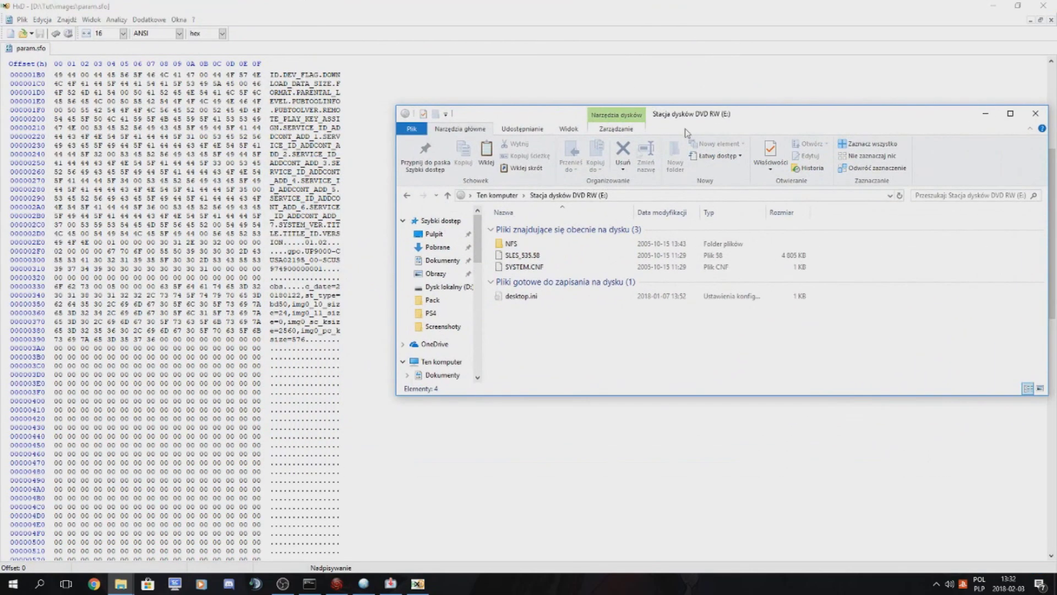
click(283, 260)
drag(283, 260, 304, 263)
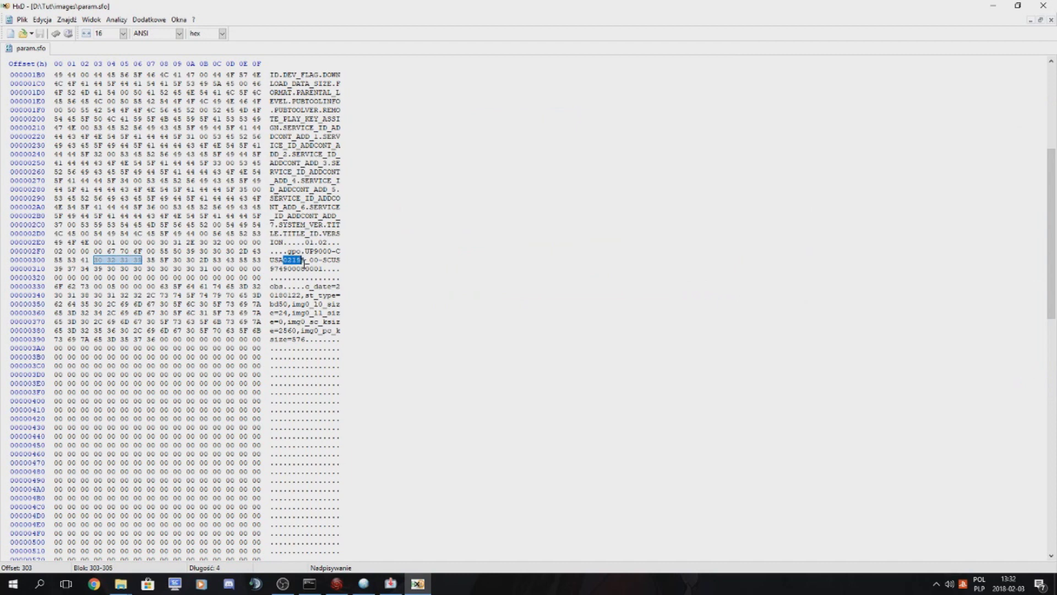
click(418, 584)
click(418, 585)
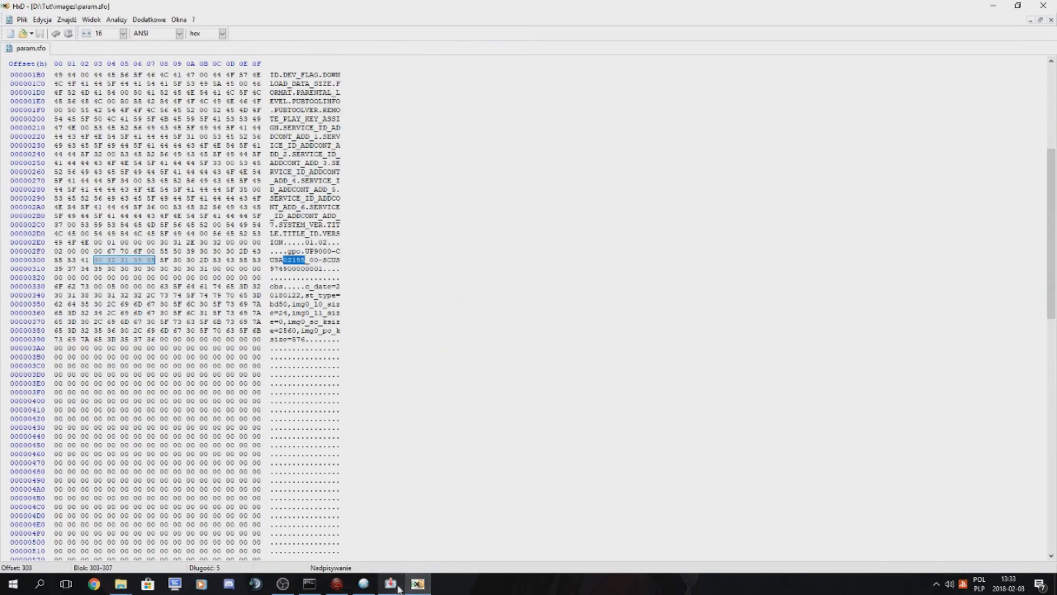
Step: Check the SLES_535.58 name in the disc folder, then reselect param.sfo's title ID digits
mouse_move(121, 585)
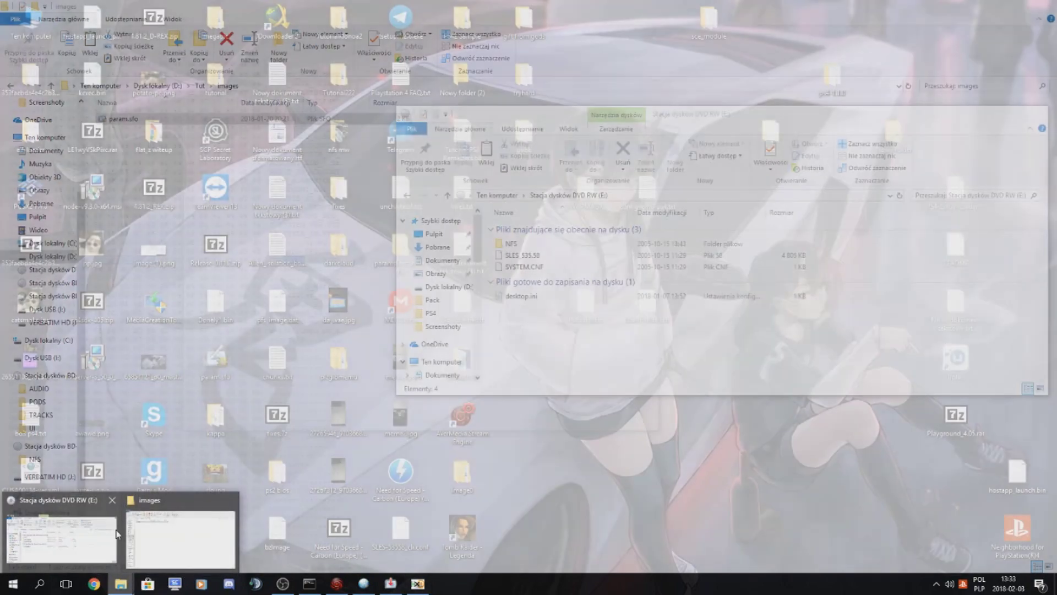
click(203, 538)
mouse_move(120, 584)
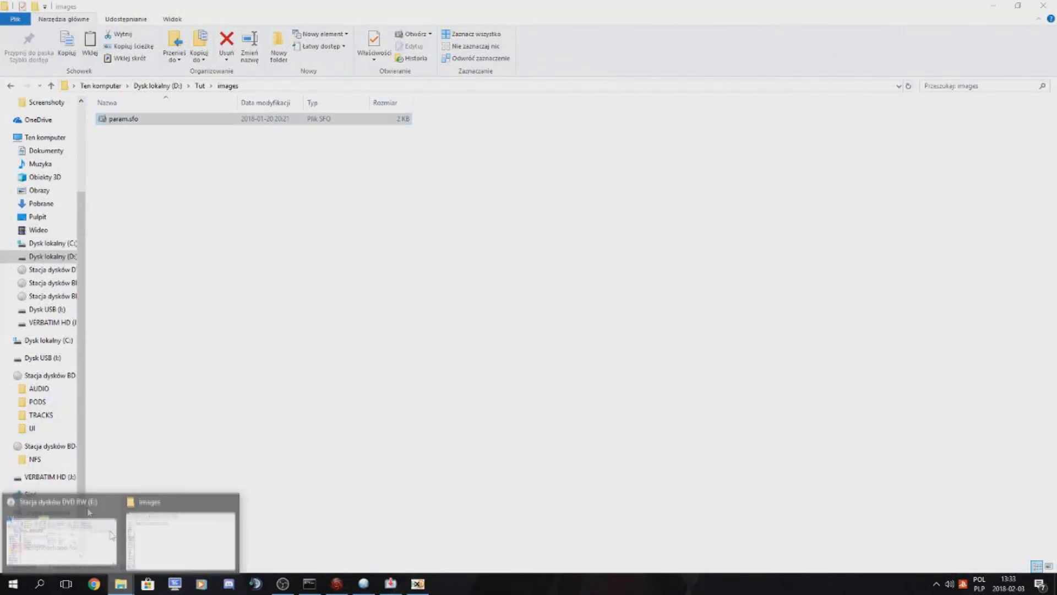
click(62, 537)
drag(733, 117, 772, 136)
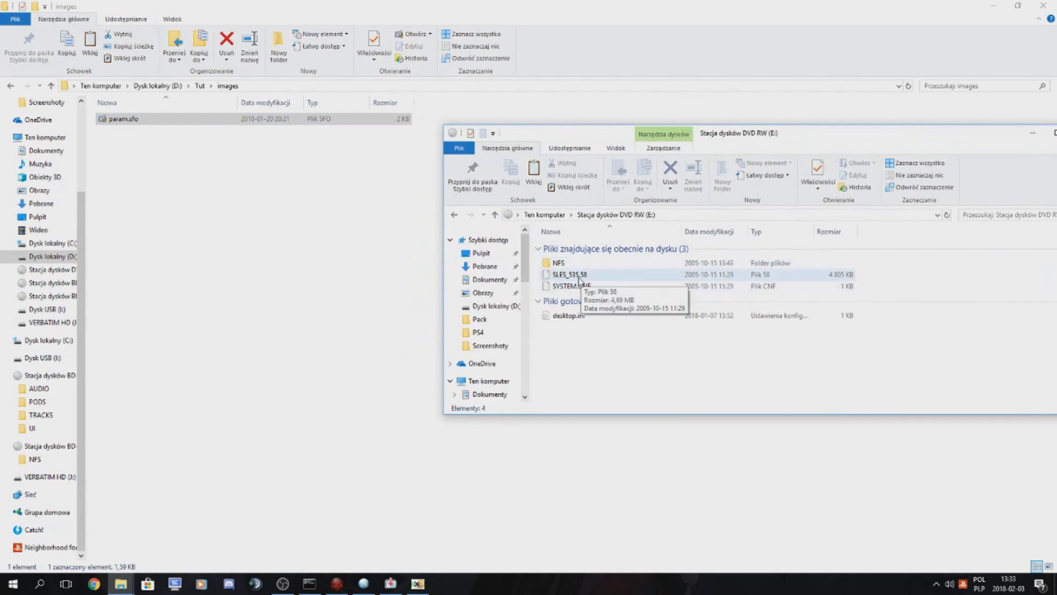
click(418, 584)
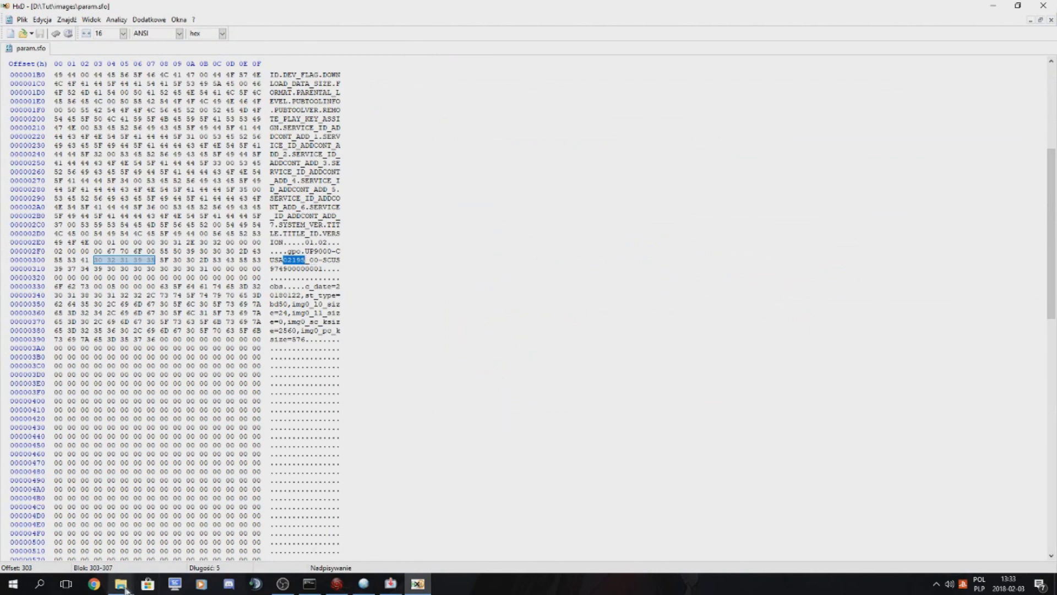
mouse_move(121, 583)
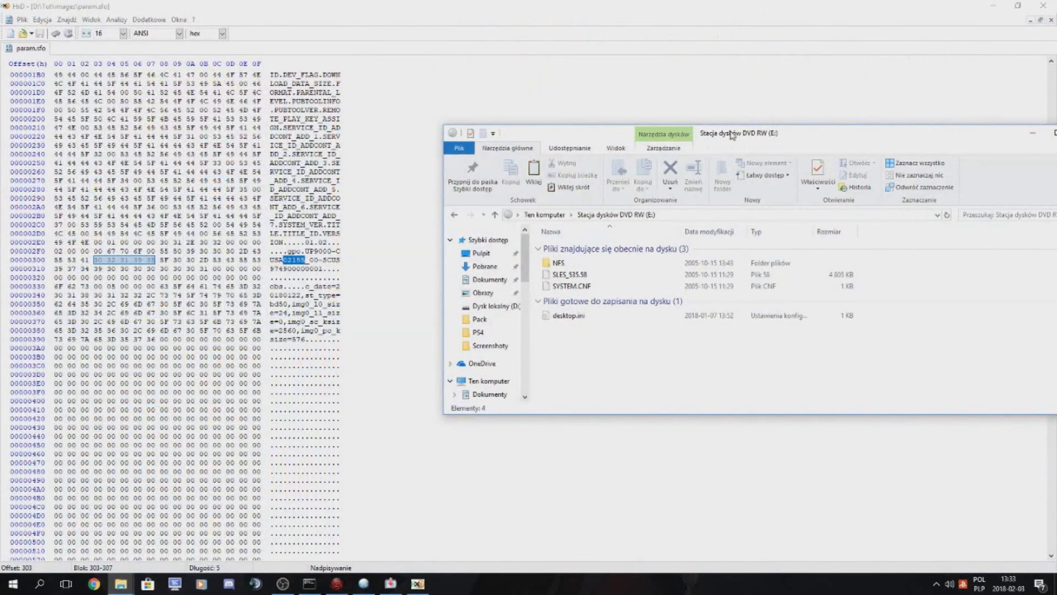
key(super+Down)
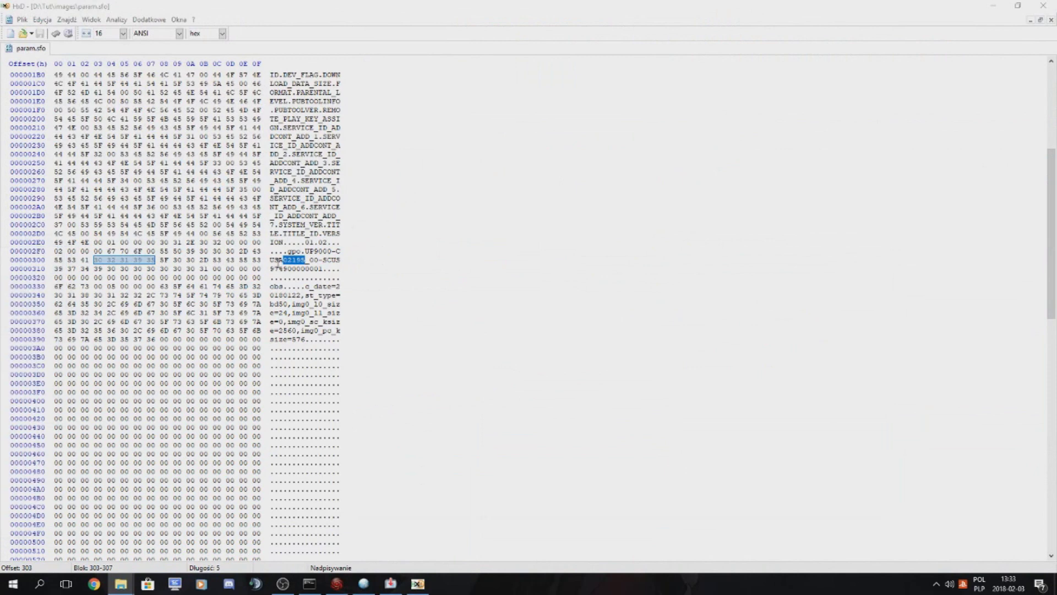
drag(283, 260, 301, 260)
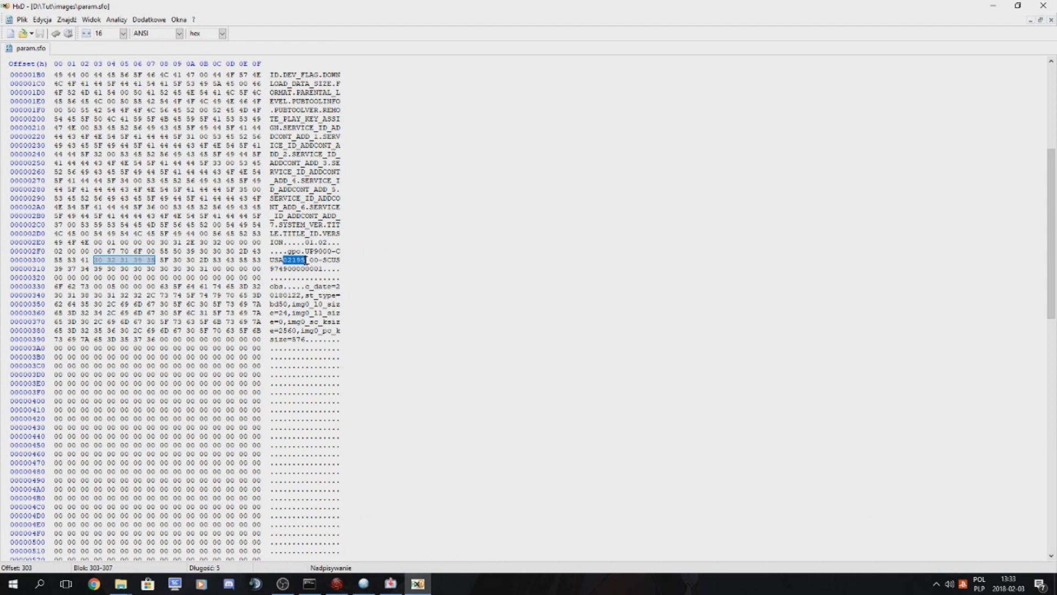
Step: Overtype the content ID digits so it reads CUSA53558, then select that title ID to copy
text(558)
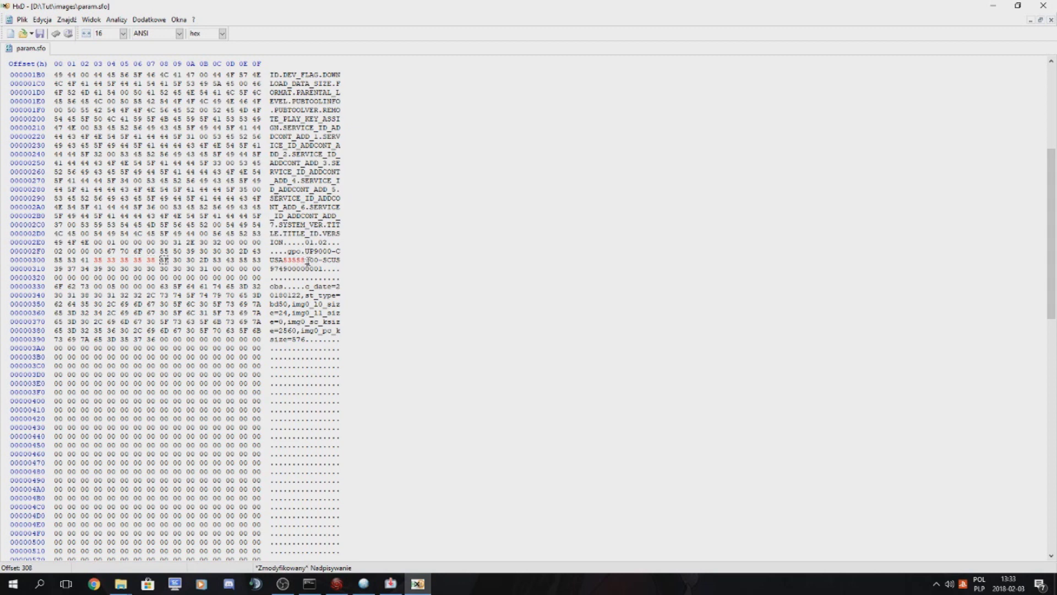
drag(307, 263, 337, 251)
key(ctrl+c)
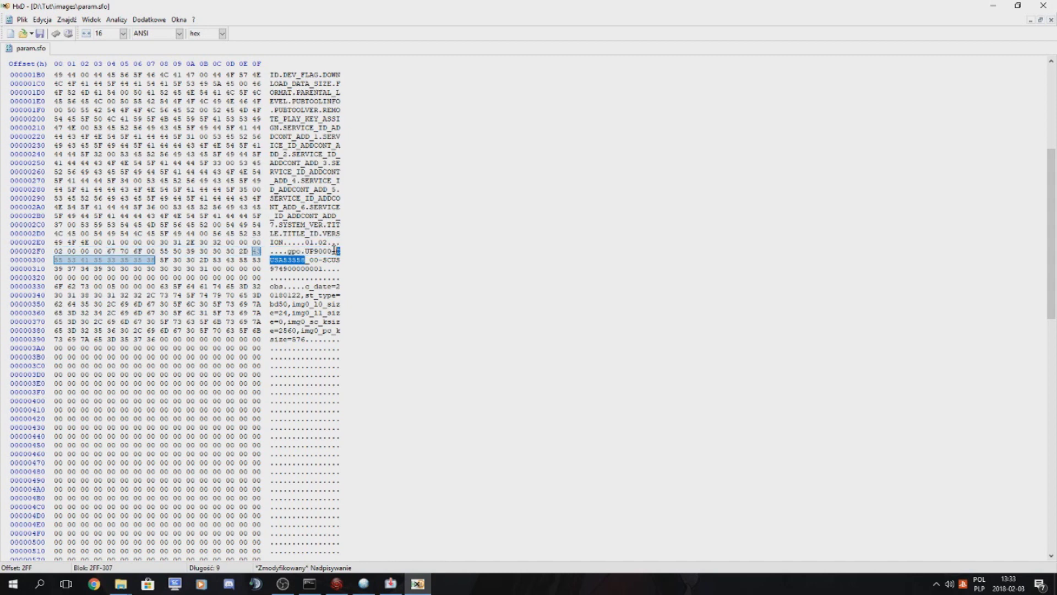
scroll(315, 290, down, 8)
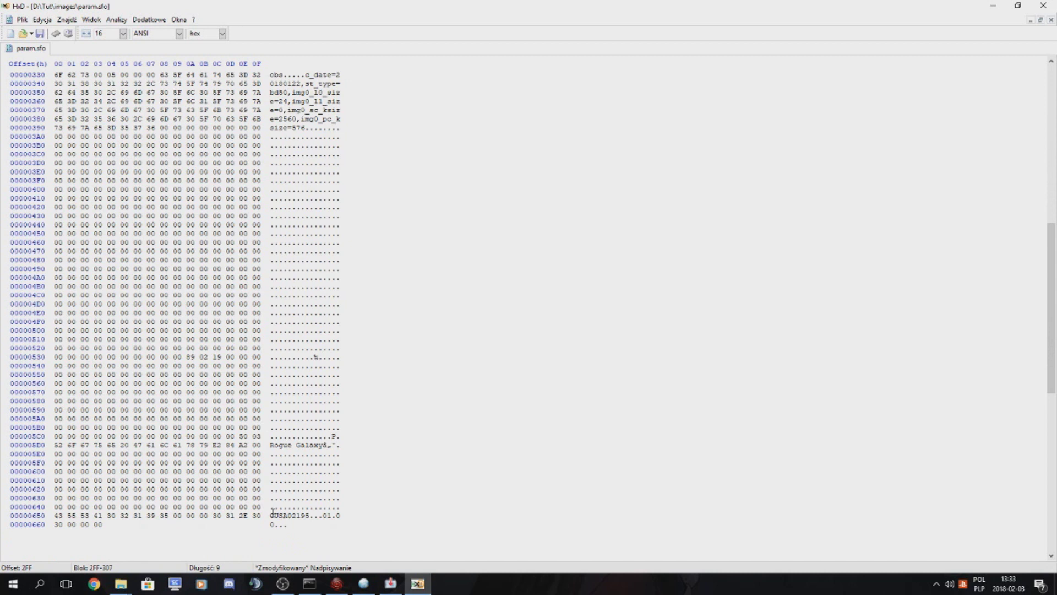
Step: Paste CUSA53558 into TITLE_ID and replace Rogue Galaxy with 'Need for Speed Most Wanted'
drag(270, 514, 308, 515)
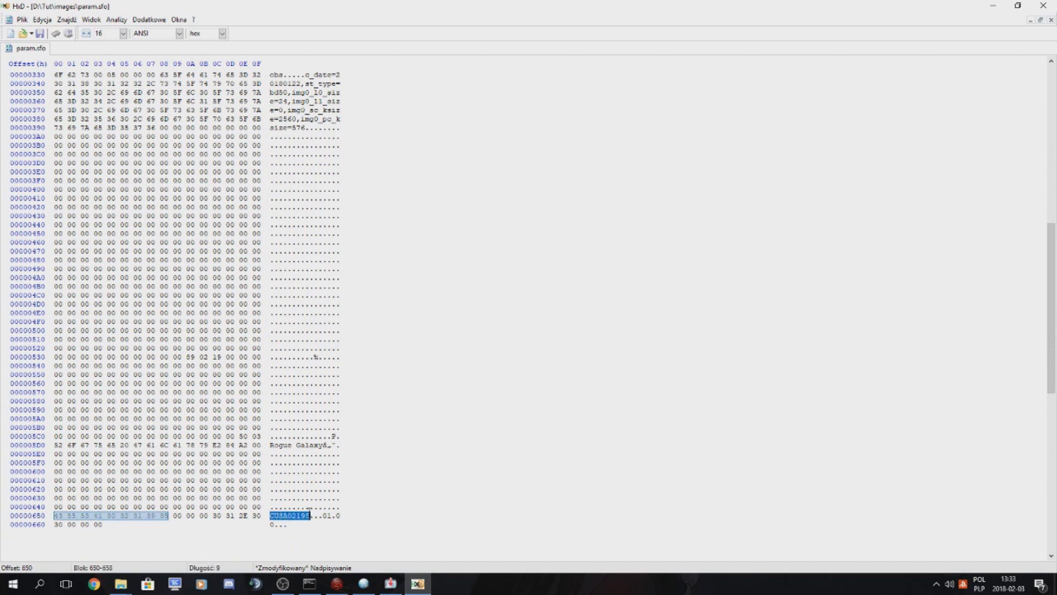
key(ctrl+v)
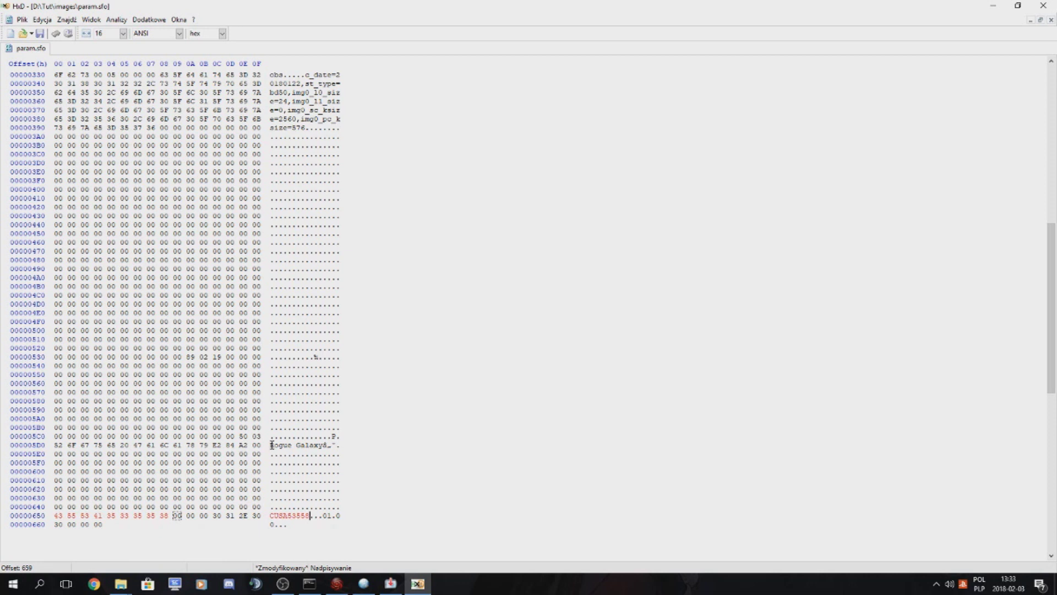
drag(271, 445, 324, 447)
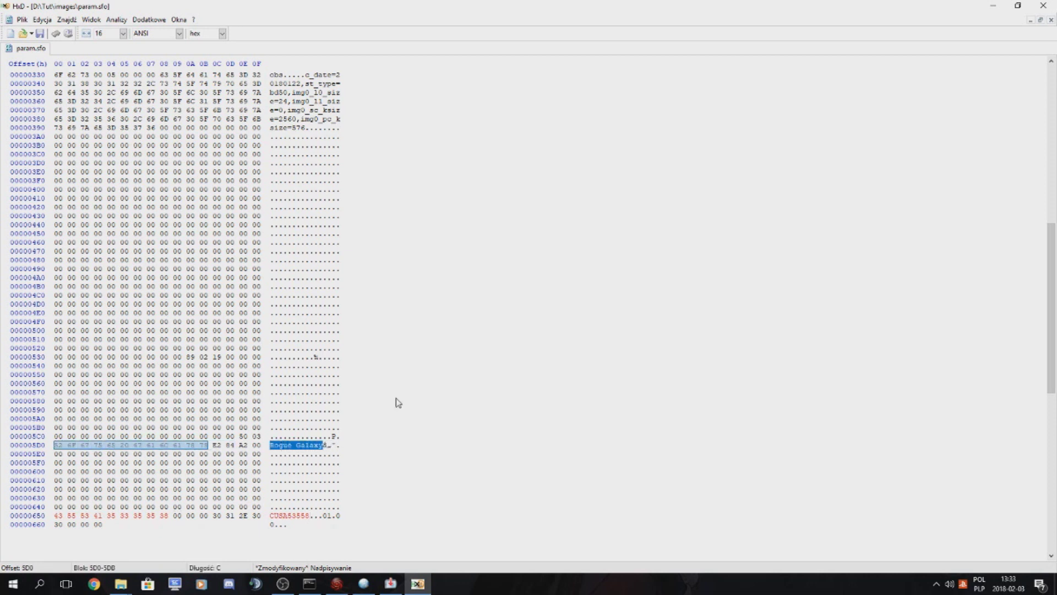
text(Need for Spee)
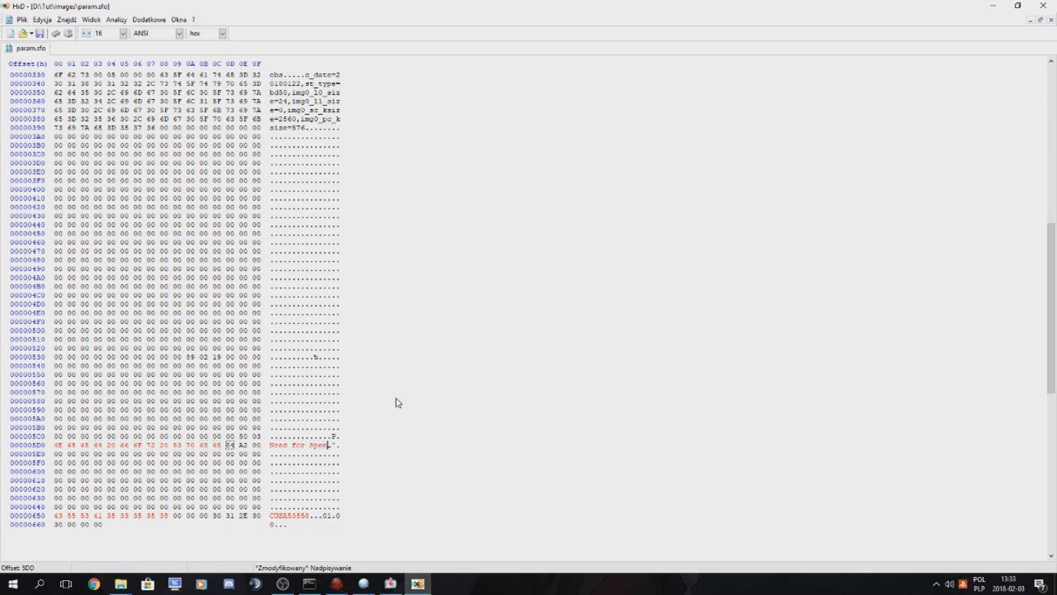
text(d Most Wanted)
Step: Copy the full content ID, save param.sfo and close HxD
scroll(354, 431, up, 12)
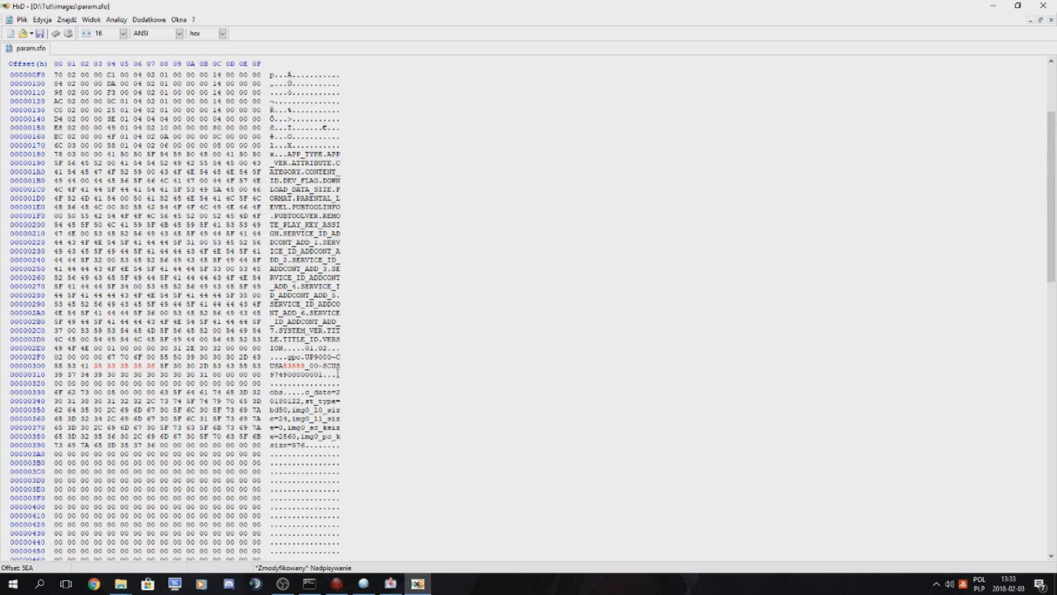
drag(306, 358, 320, 378)
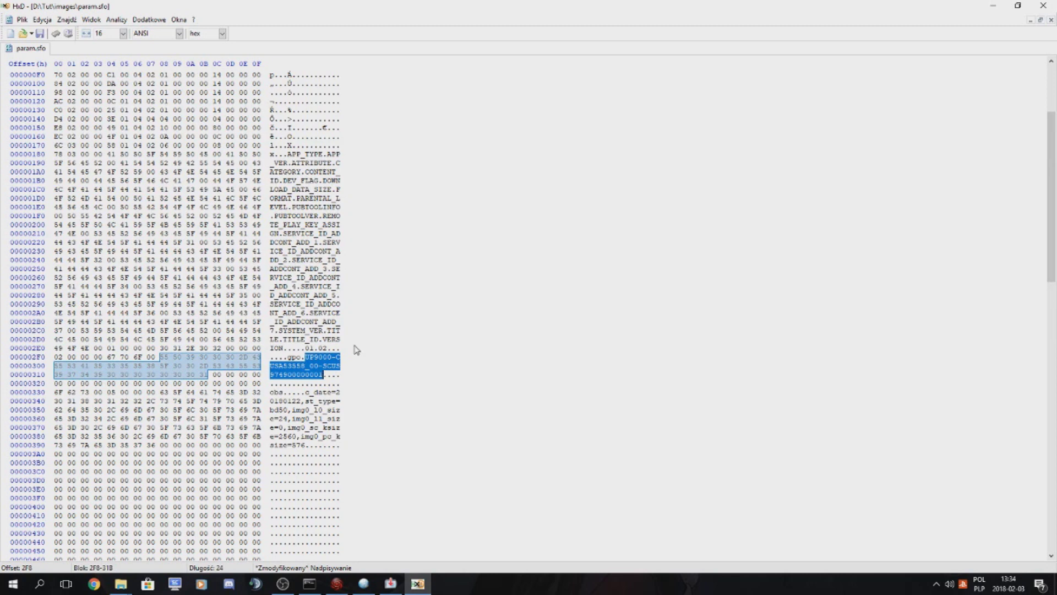
scroll(357, 350, down, 8)
scroll(357, 350, up, 13)
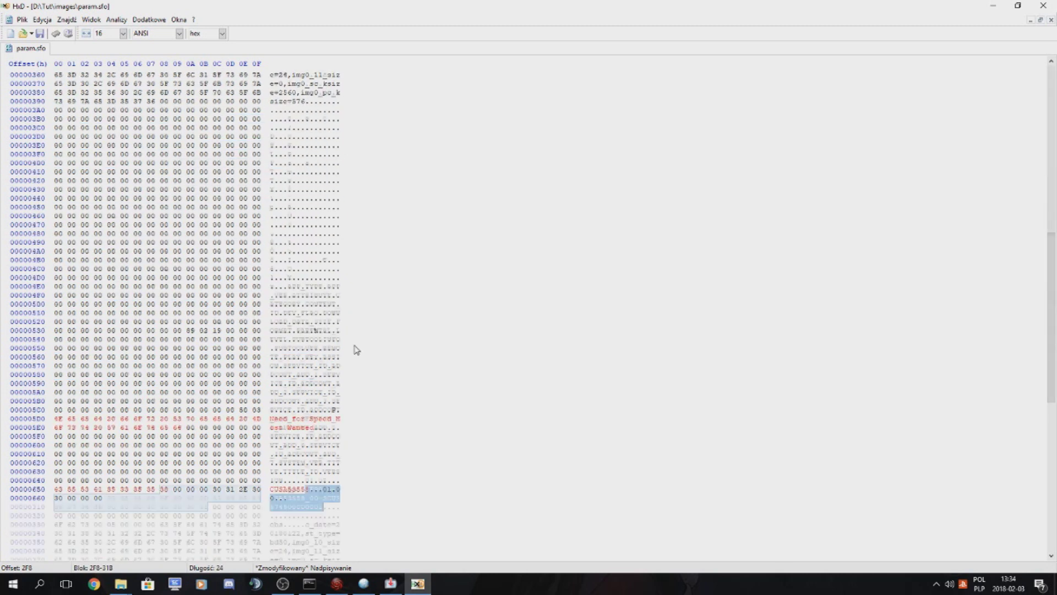
scroll(356, 350, down, 5)
scroll(309, 361, down, 15)
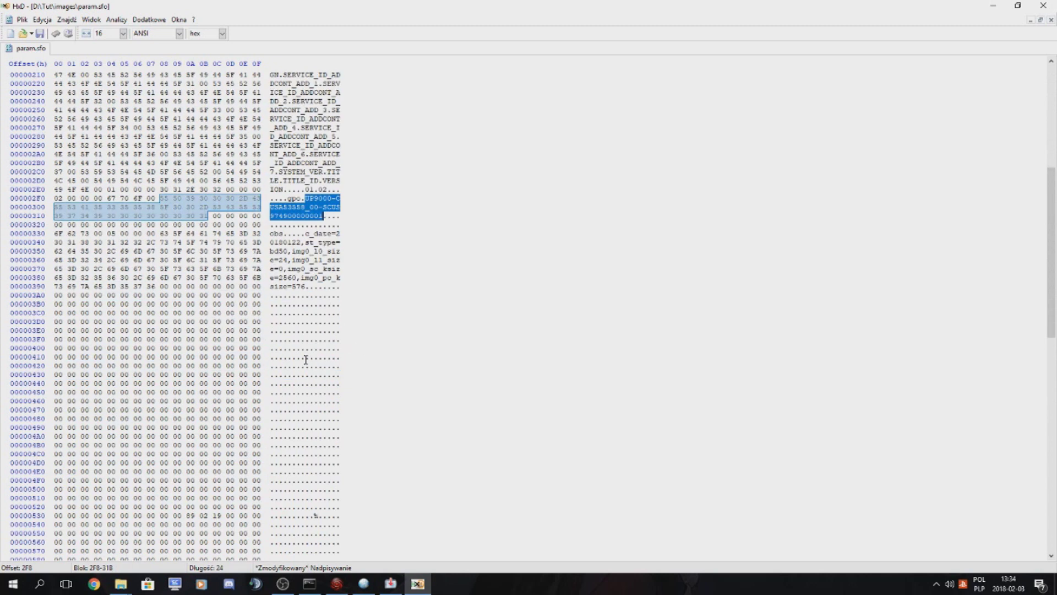
click(41, 34)
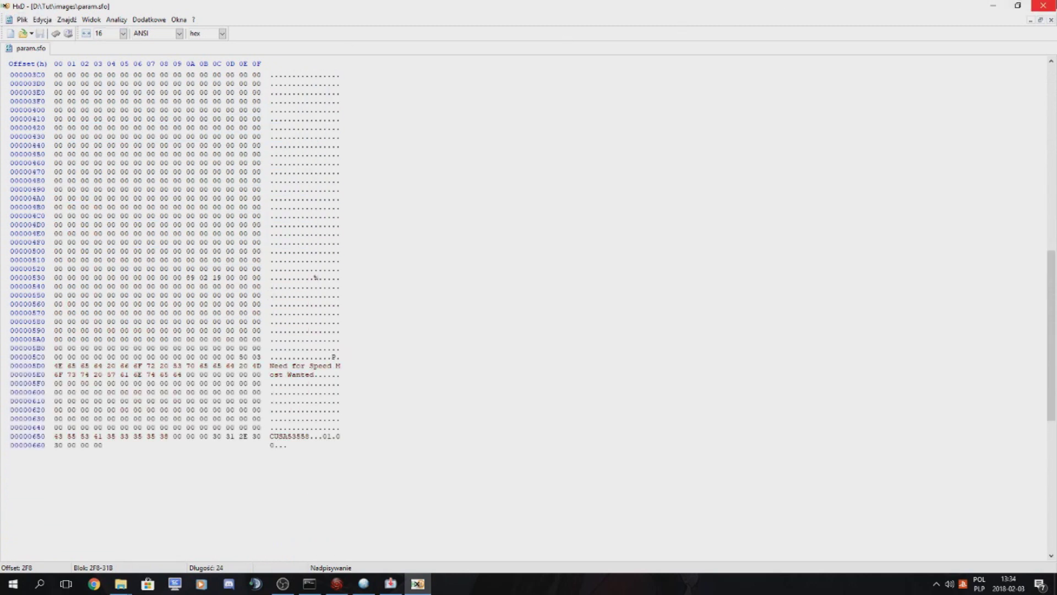
click(1043, 6)
click(285, 275)
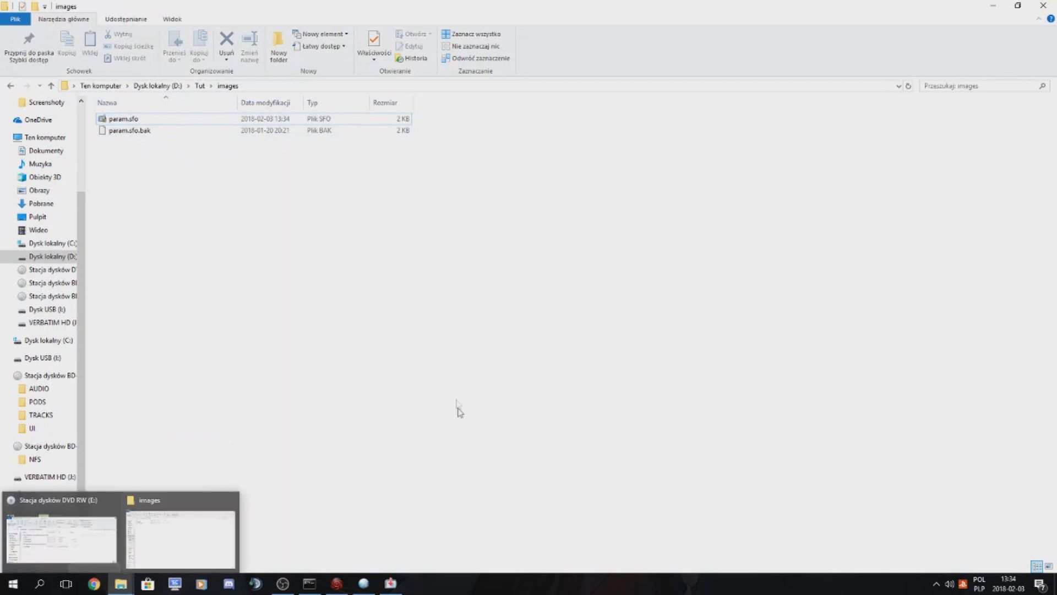
click(399, 586)
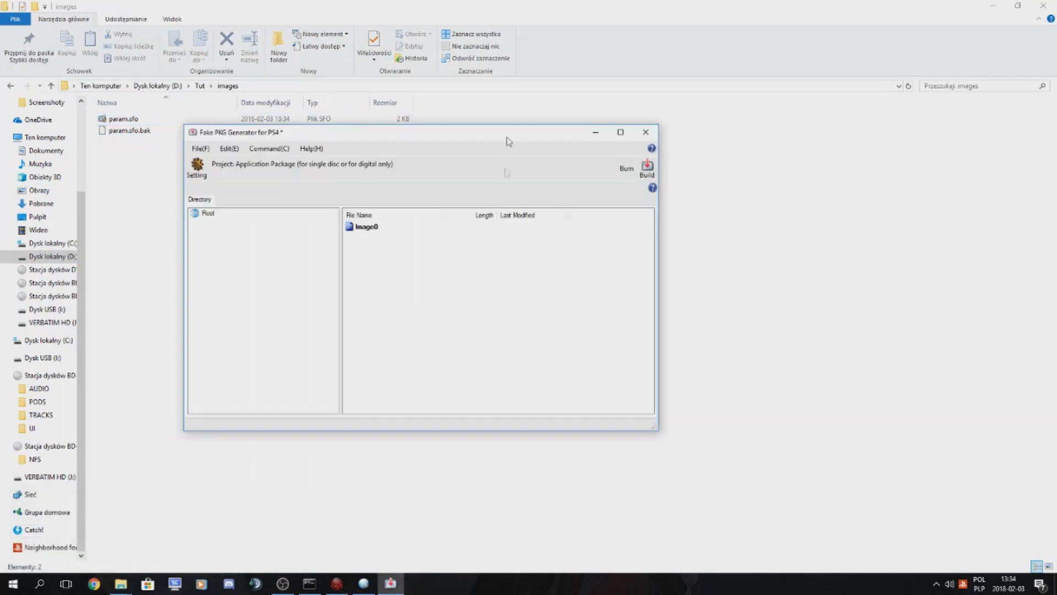
double_click(370, 229)
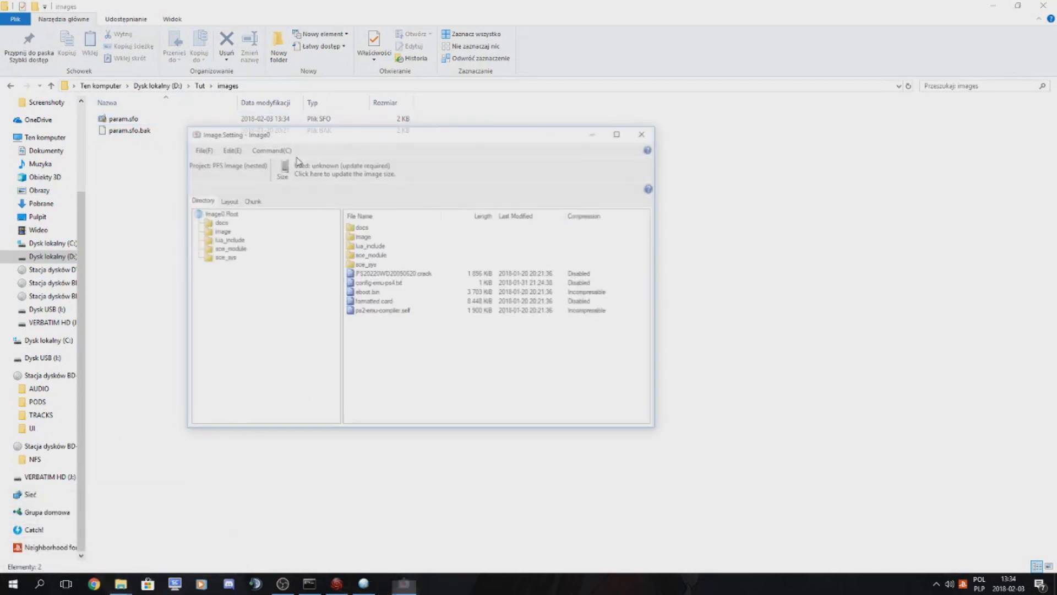
click(642, 135)
click(269, 149)
click(266, 177)
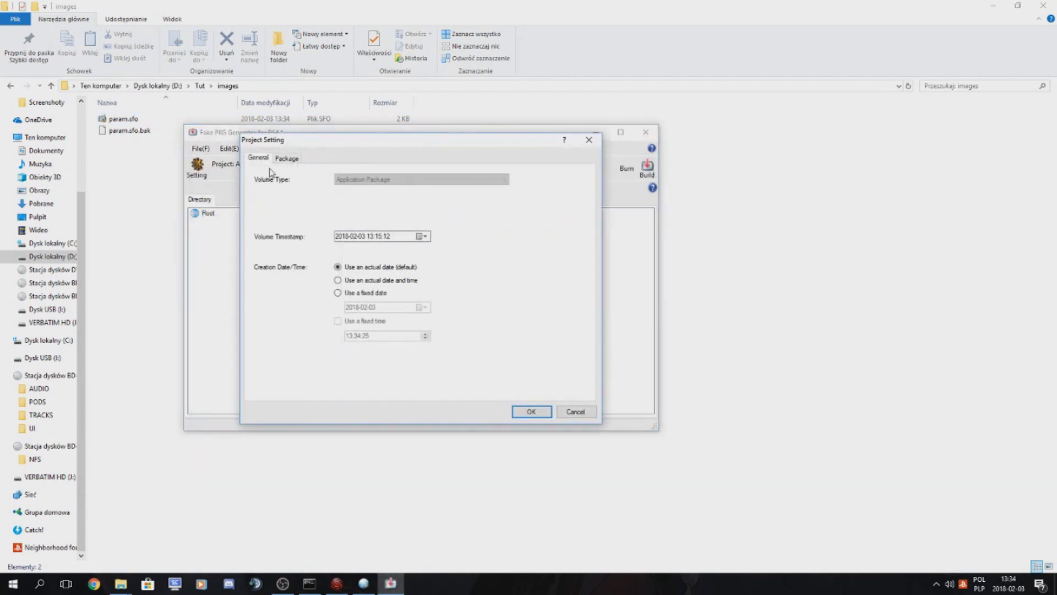
click(285, 158)
click(470, 178)
key(ctrl+a)
key(ctrl+v)
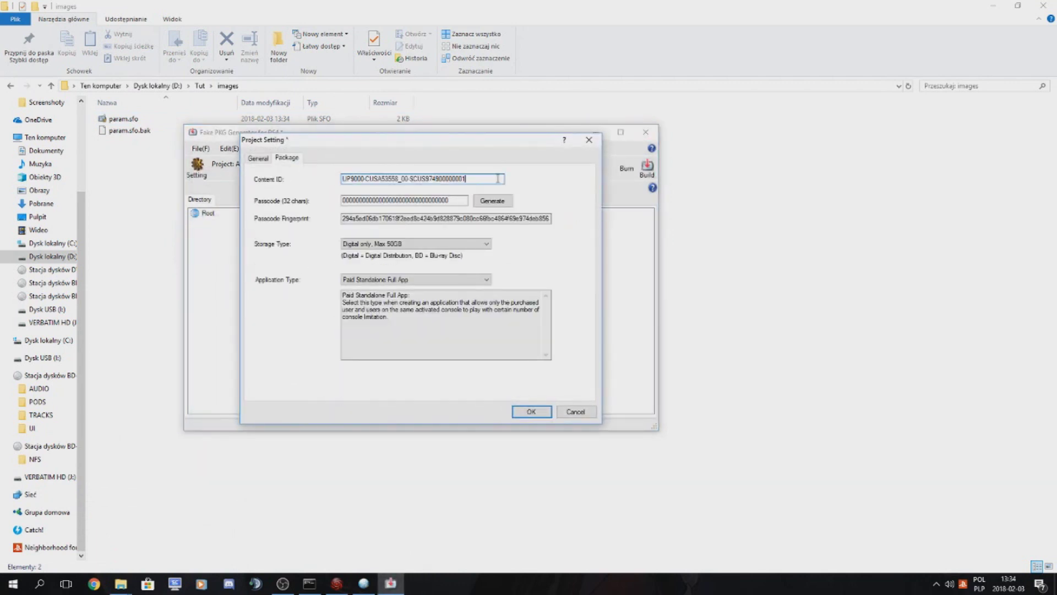
click(530, 412)
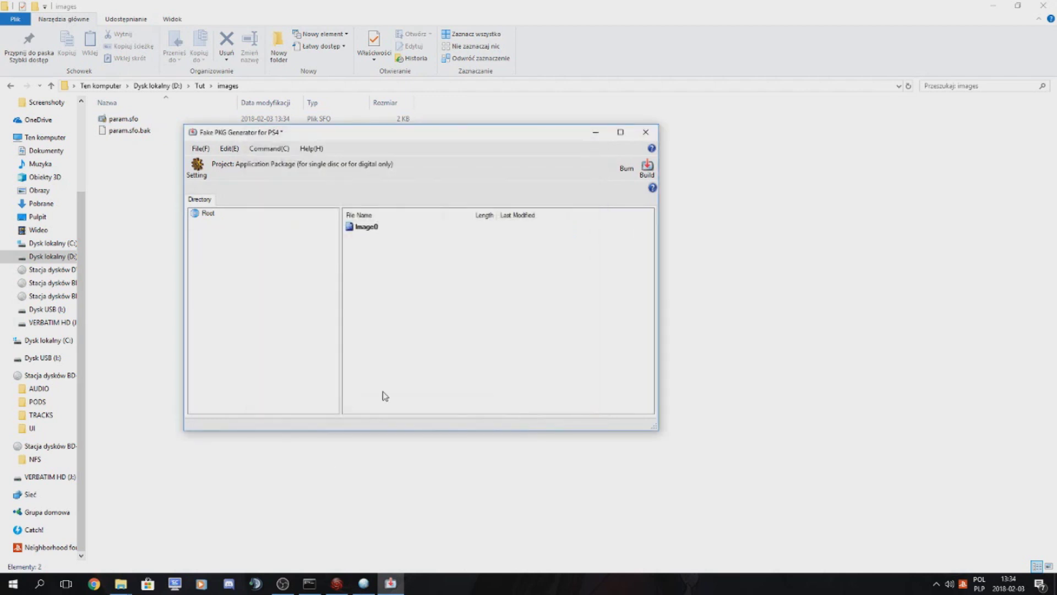
click(313, 509)
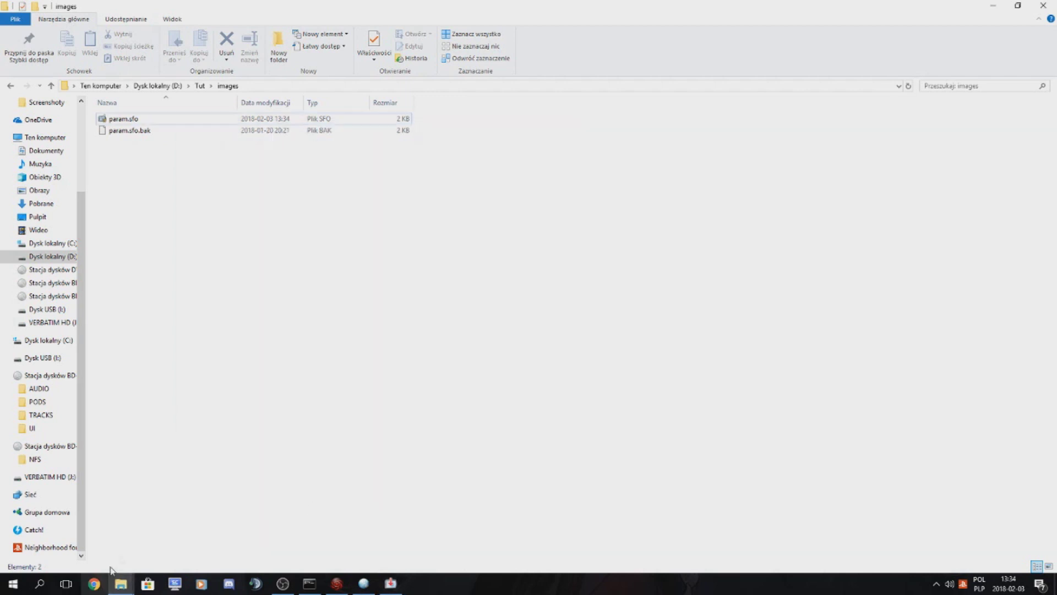
Step: Search Google Images for Need for Speed Most Wanted 2005, removing the 512x512 filter
click(93, 585)
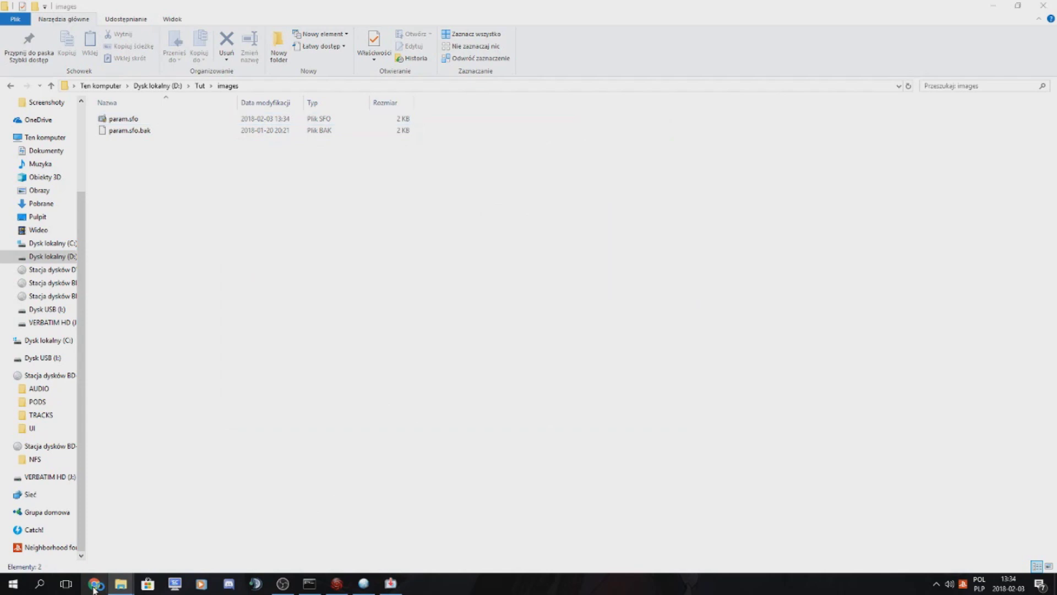
click(72, 43)
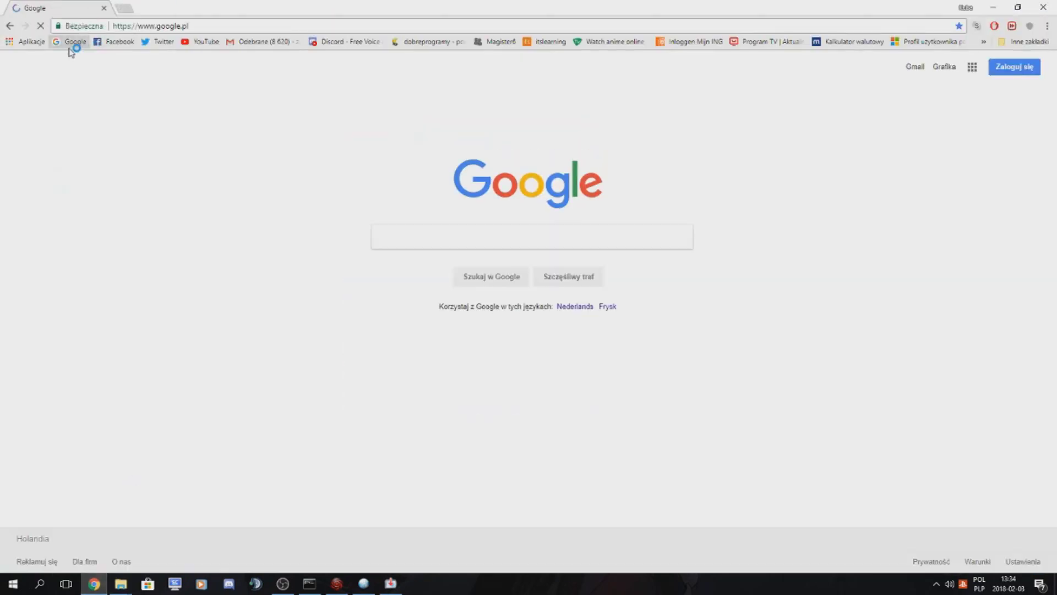
click(944, 67)
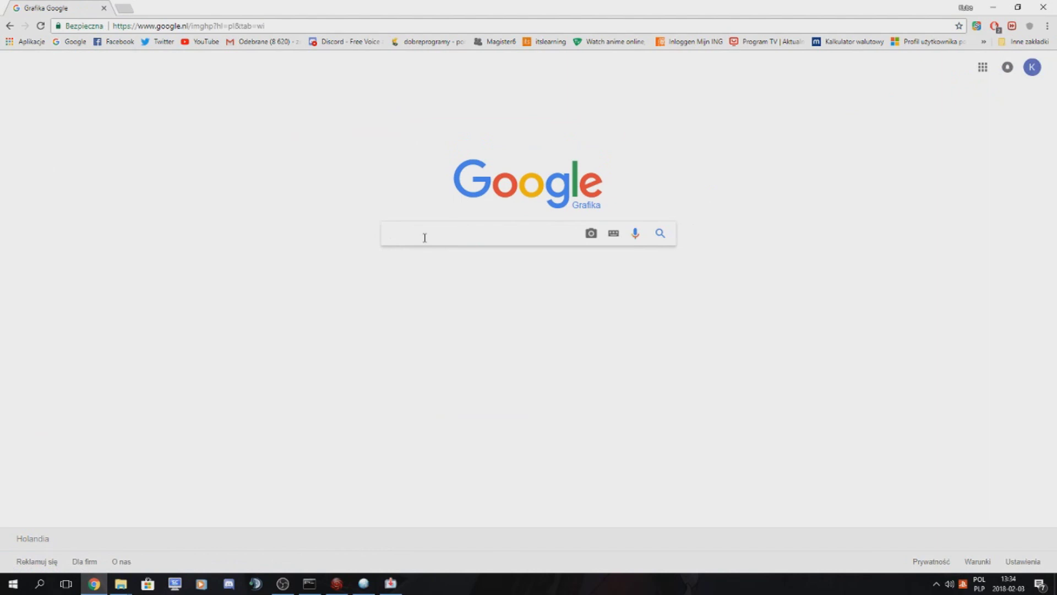
text(Need for)
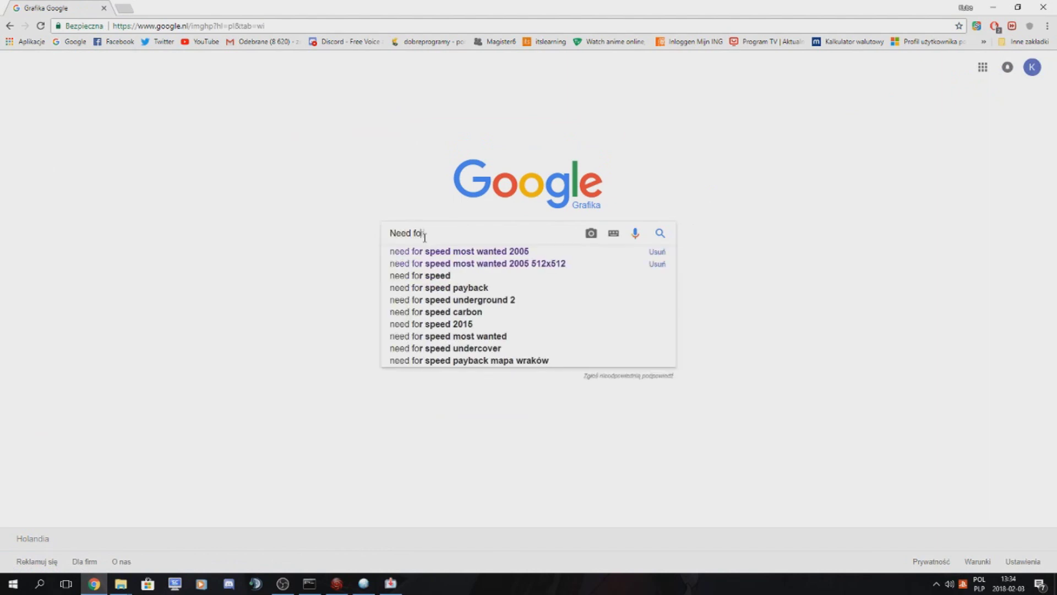
text( Speed)
key(Down)
key(Down)
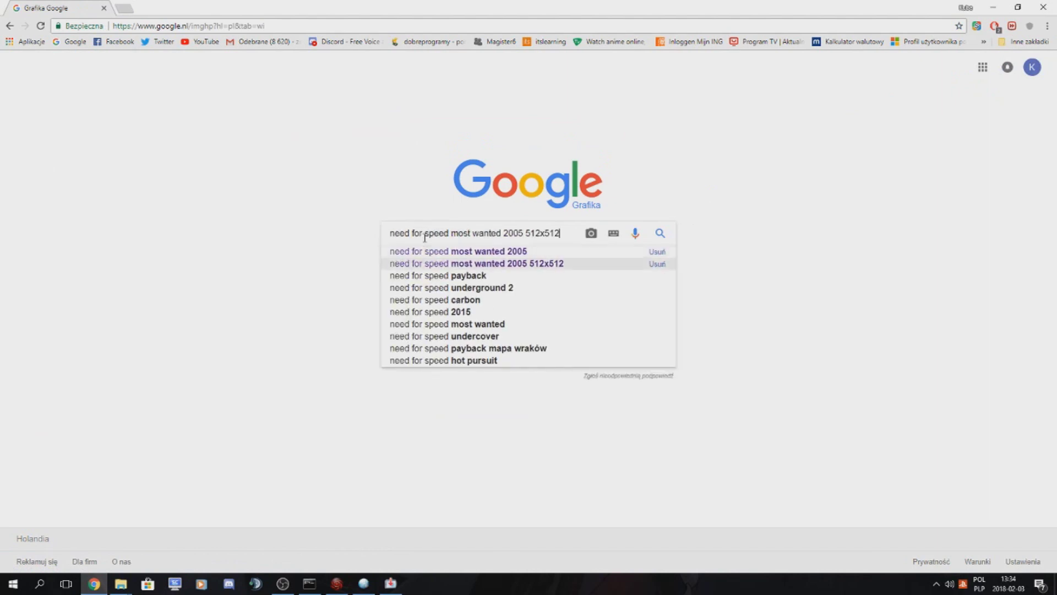
key(Return)
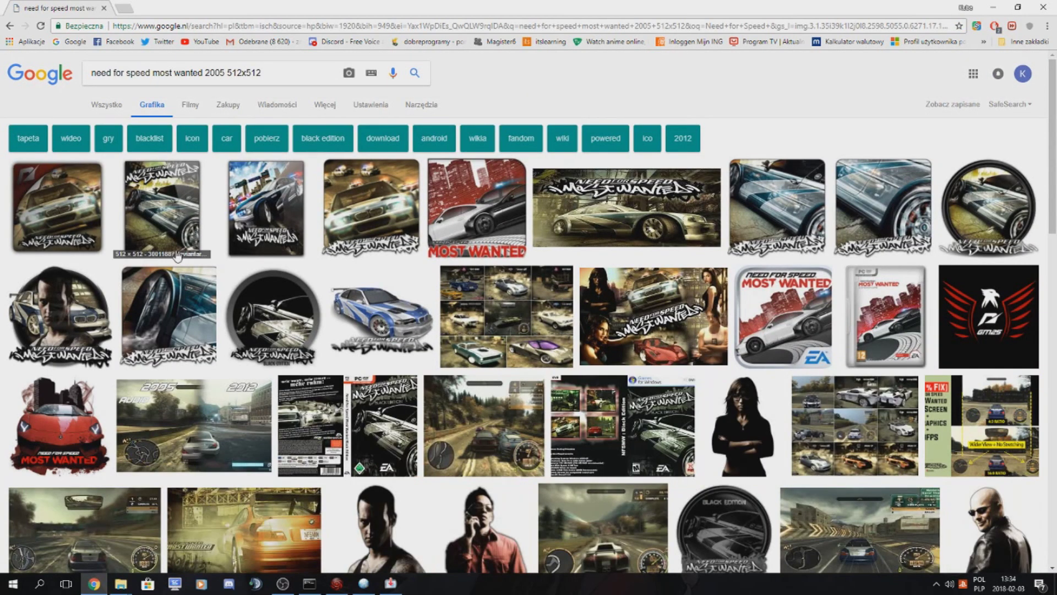
click(175, 240)
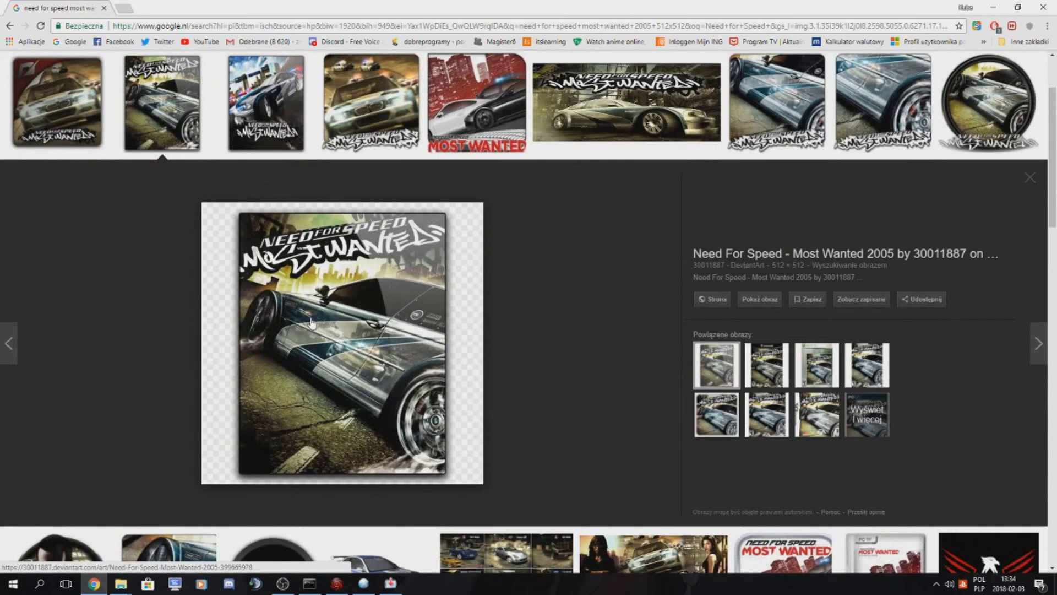
scroll(456, 281, up, 2)
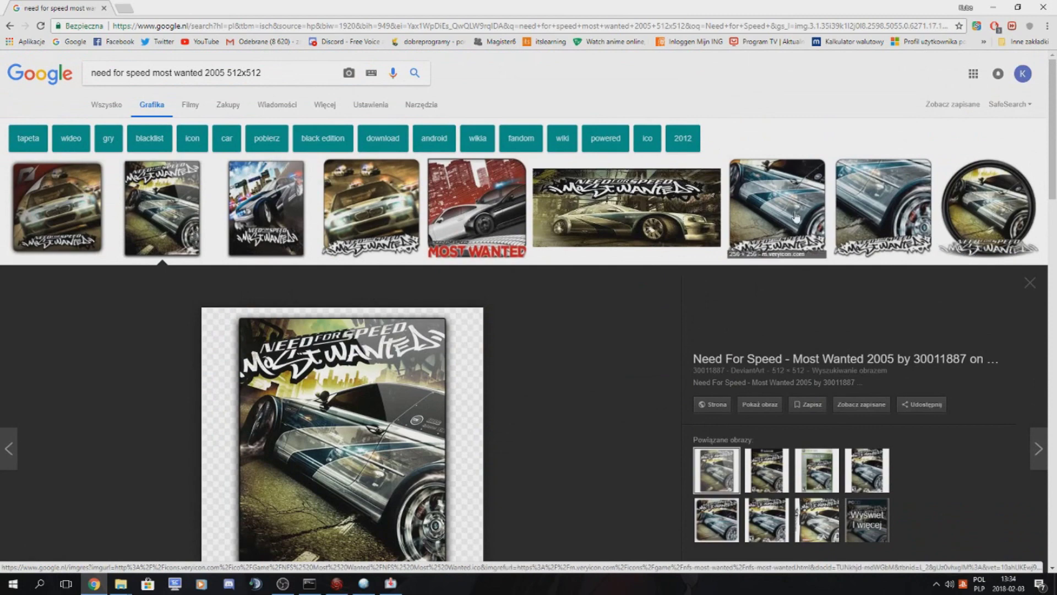
drag(267, 76, 226, 73)
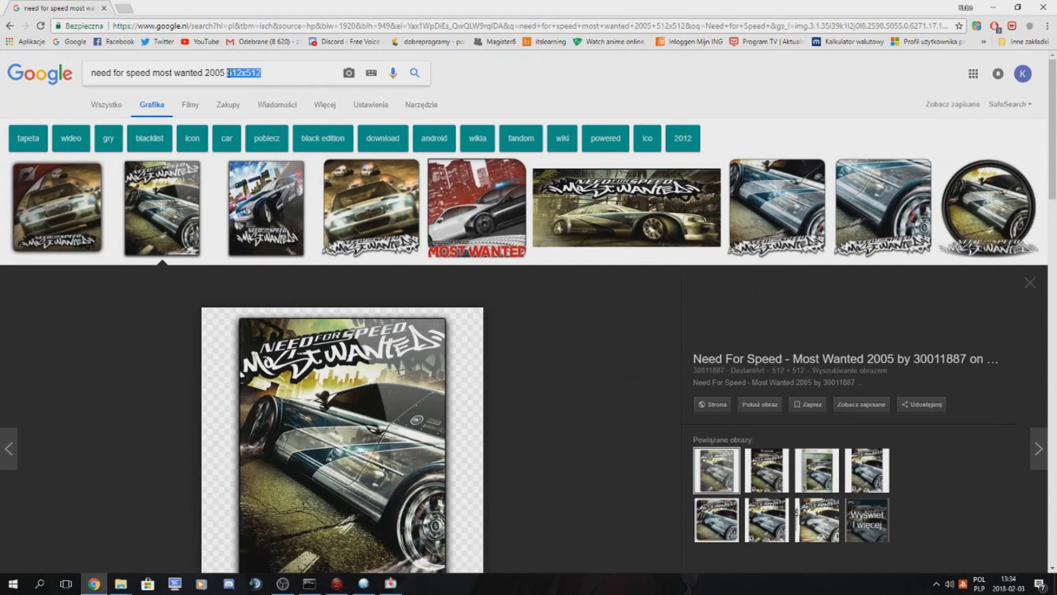
key(BackSpace)
key(Return)
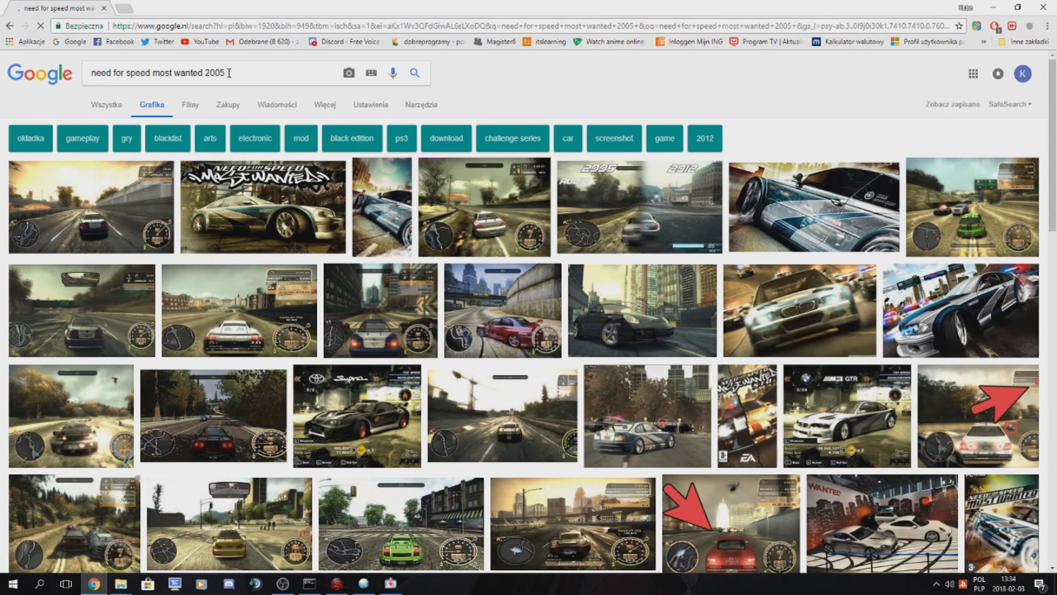
Step: Add 'cover' to the query and preview the first box art result
scroll(539, 352, down, 8)
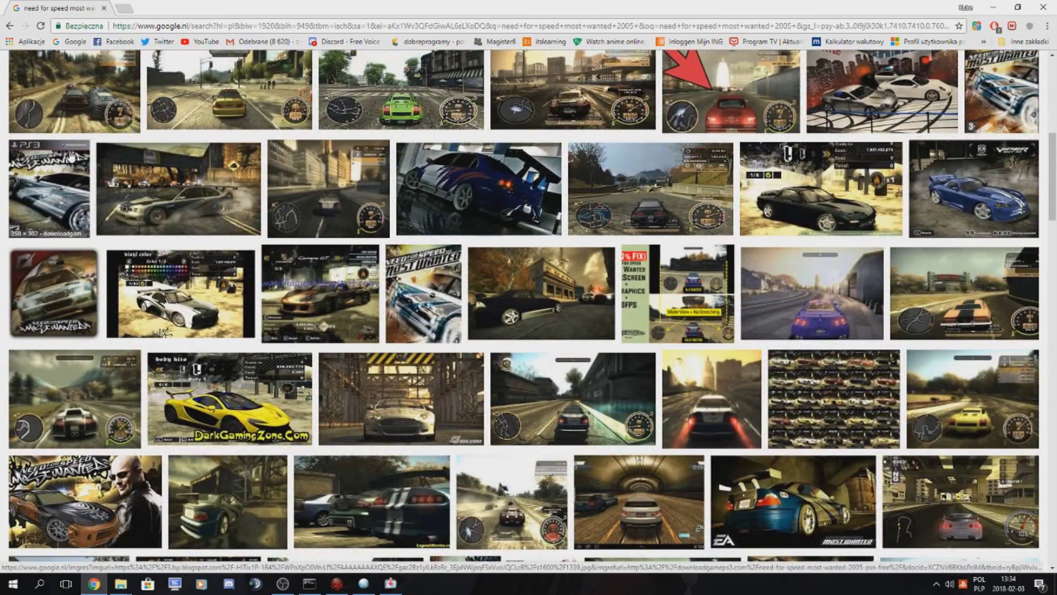
scroll(413, 452, down, 5)
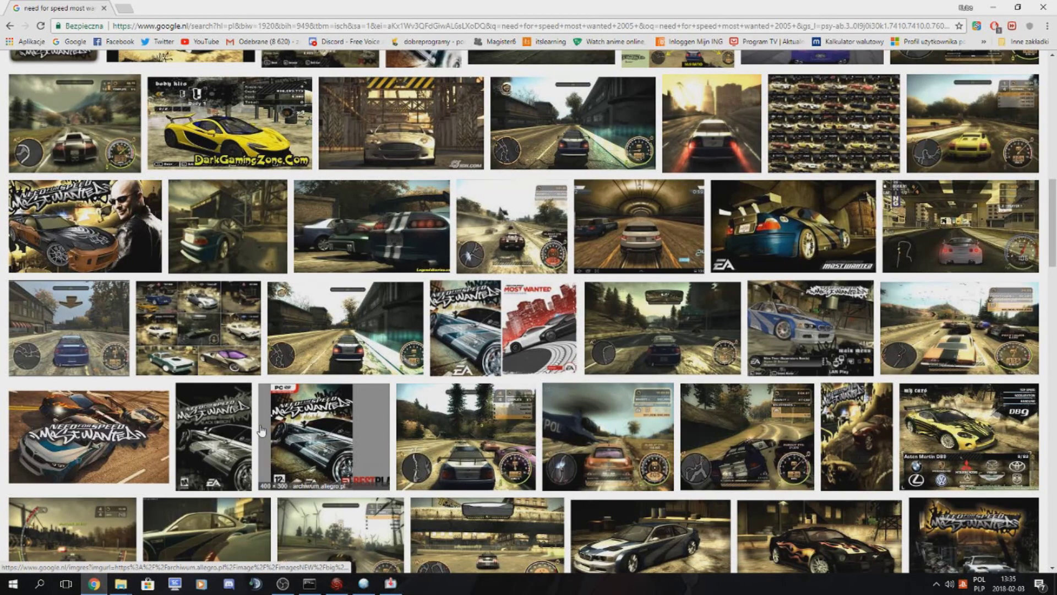
scroll(239, 438, down, 8)
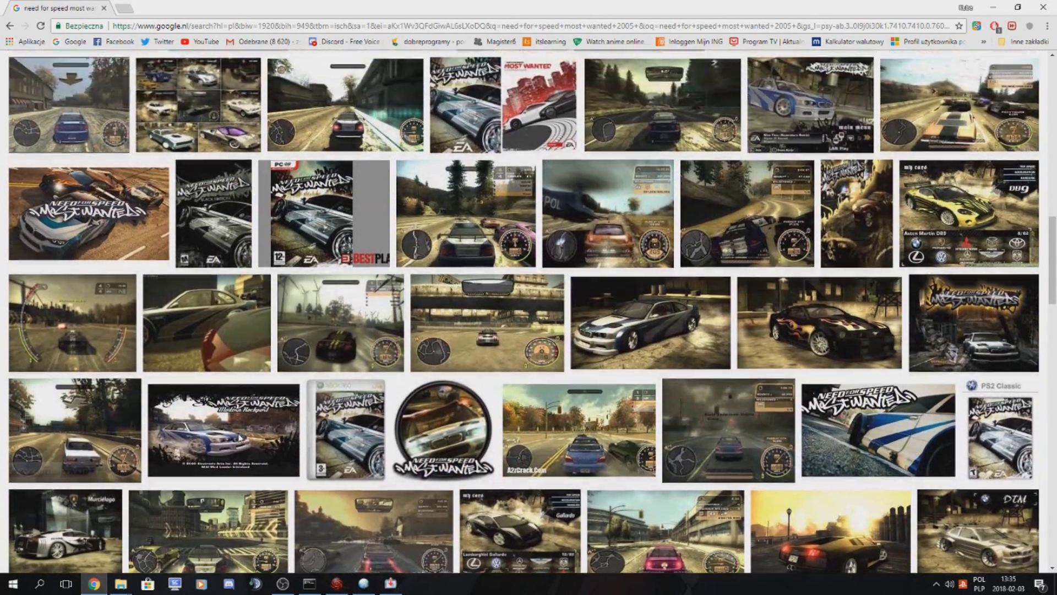
scroll(308, 446, down, 10)
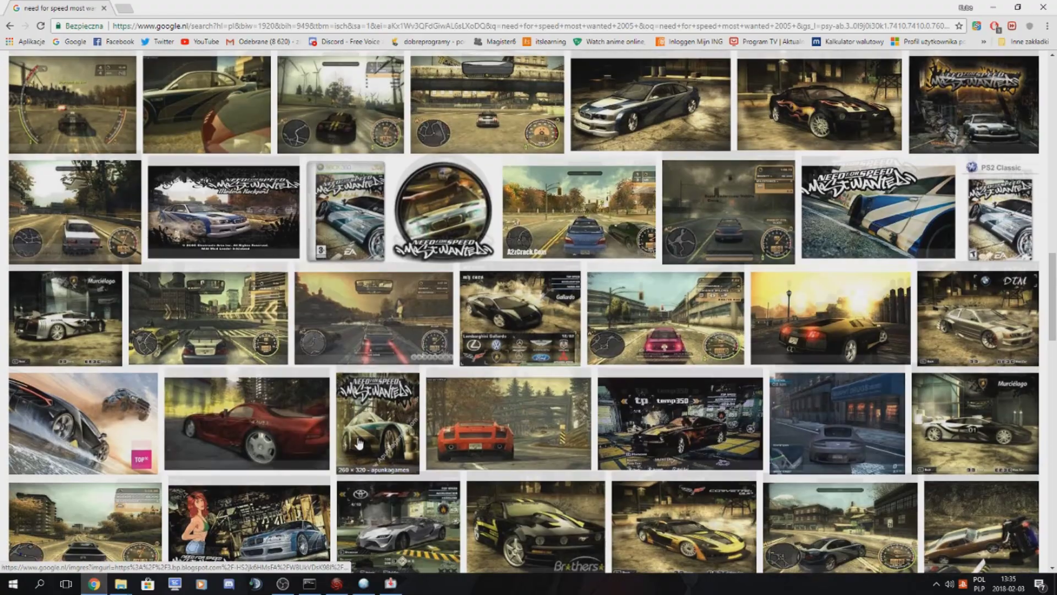
scroll(357, 443, up, 7)
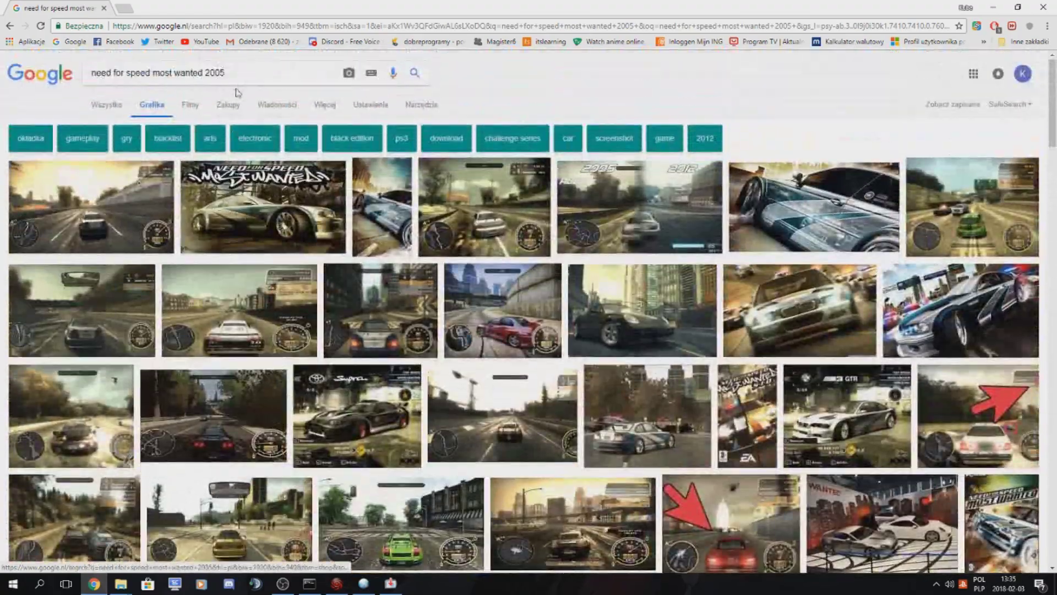
click(248, 67)
text(cover)
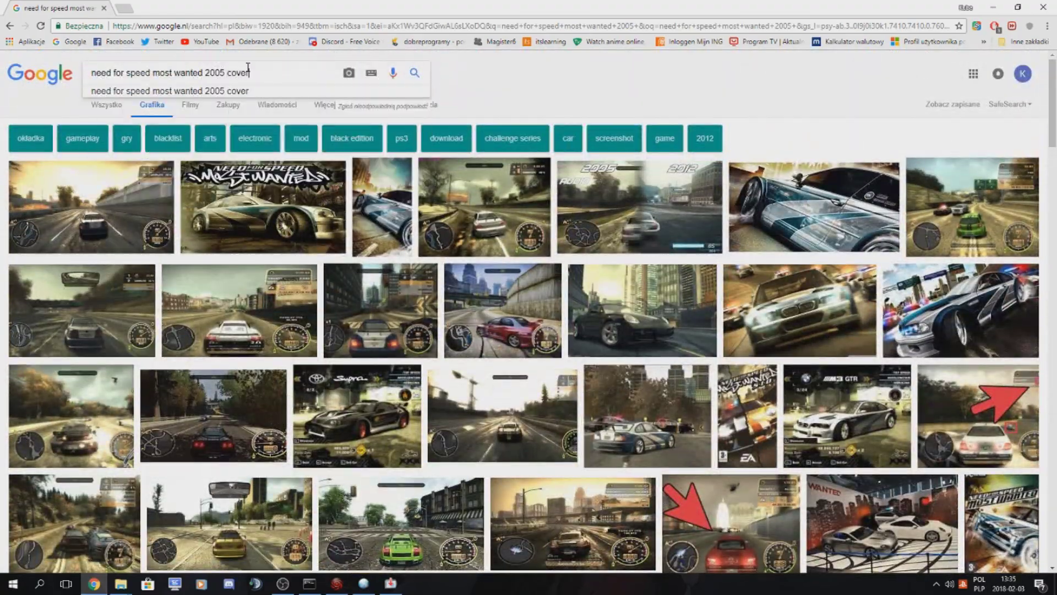
key(Return)
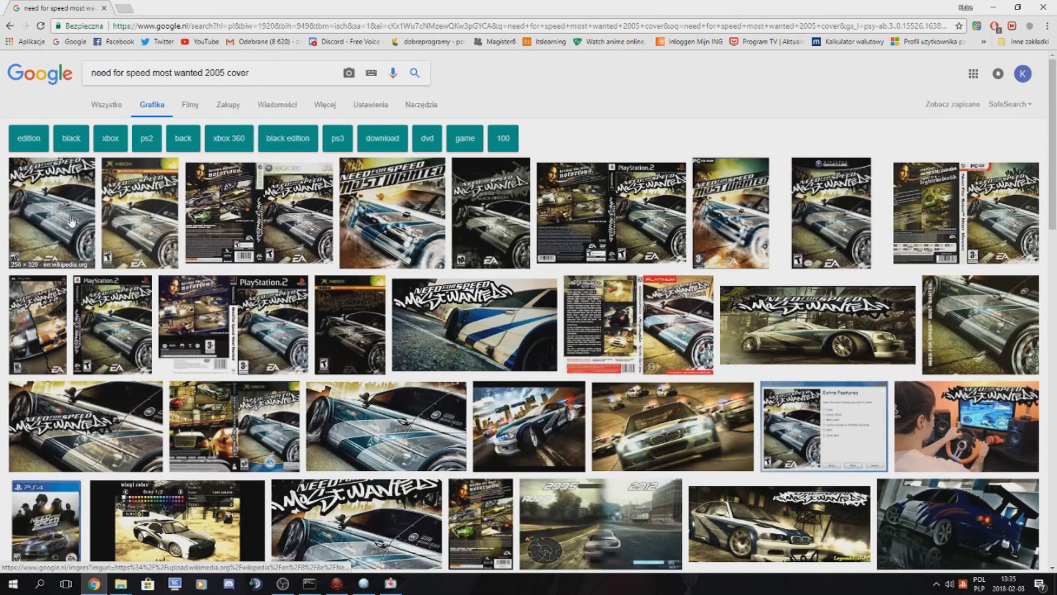
click(72, 220)
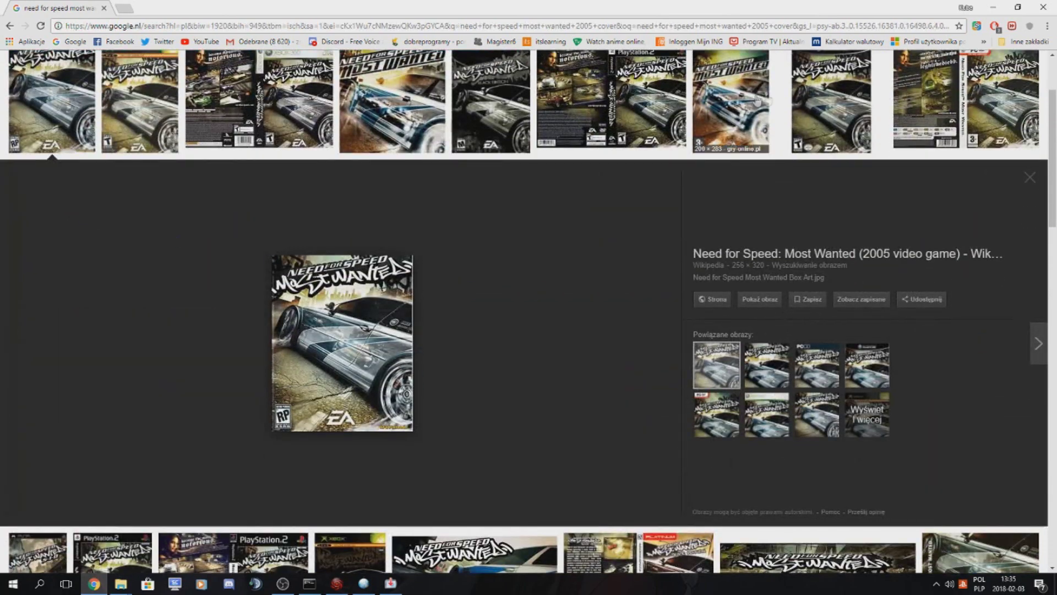
Step: Save the box art image as Need_for_Speed_Most_Wanted_Box_Art.jpg in Tut\images
right_click(342, 333)
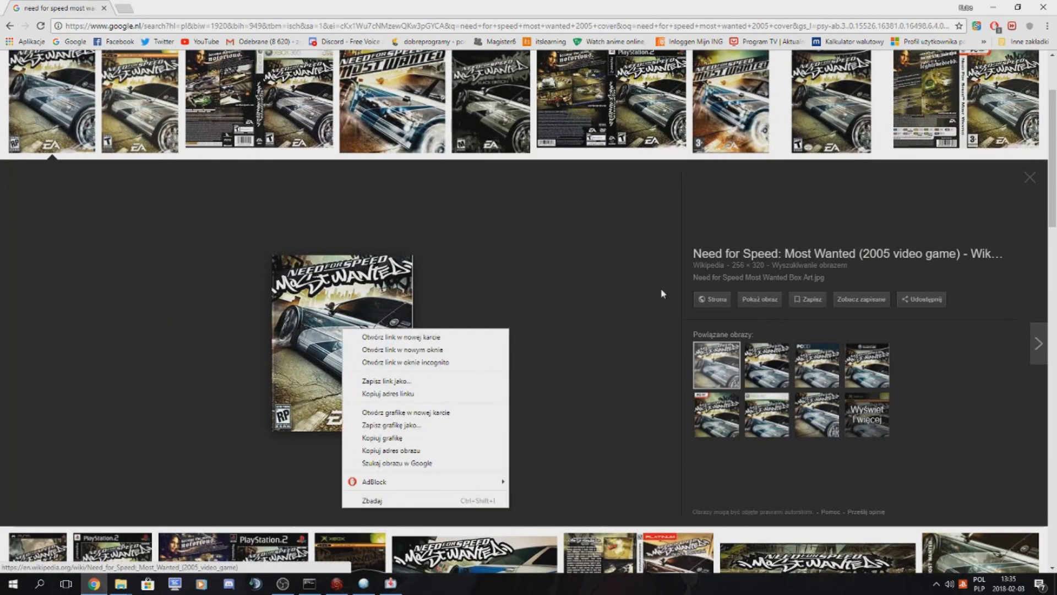
click(639, 303)
scroll(534, 364, down, 4)
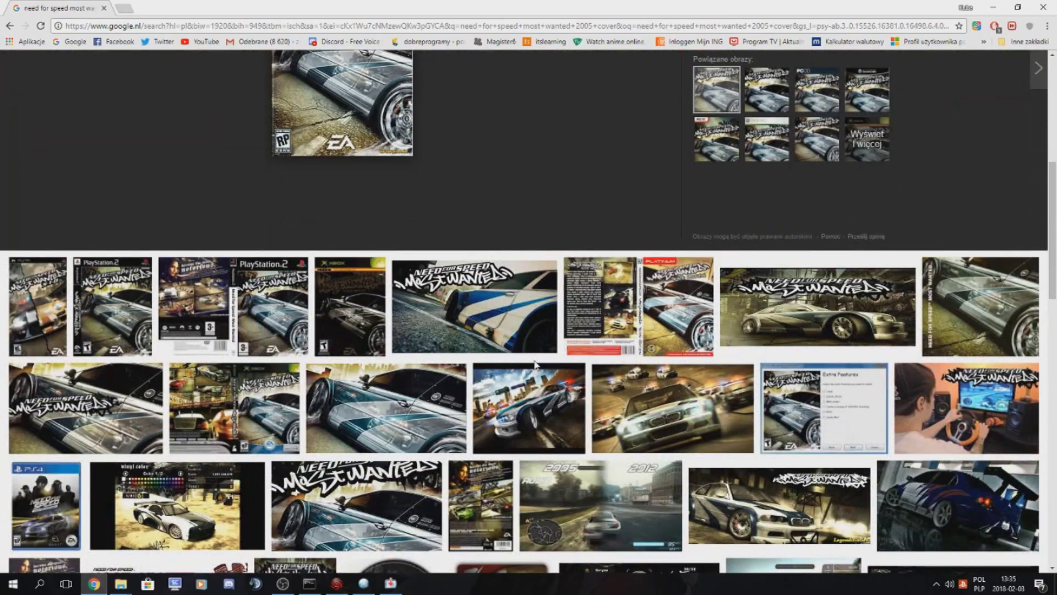
scroll(368, 328, up, 5)
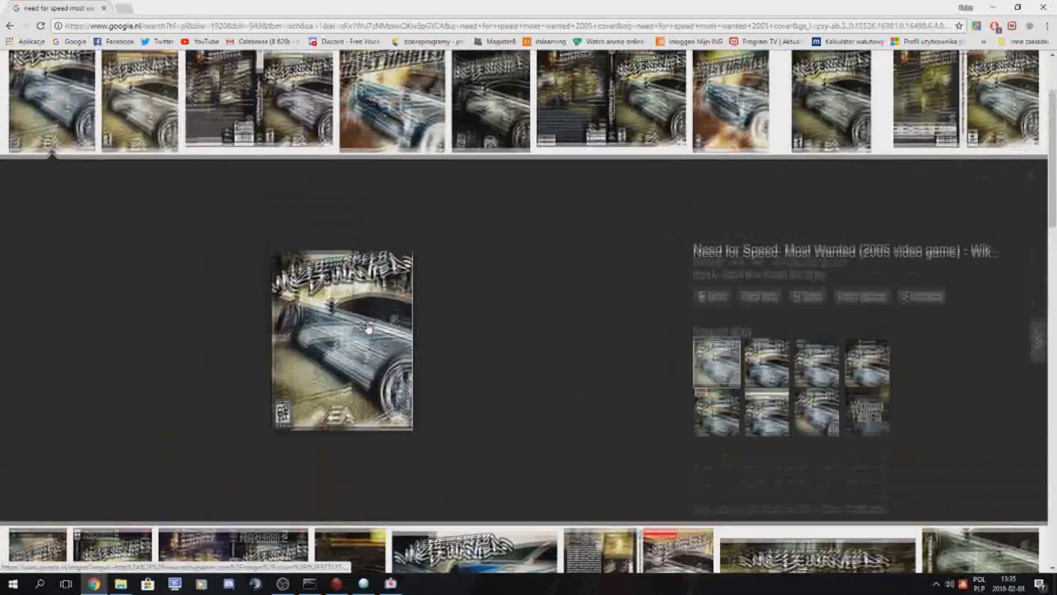
scroll(367, 328, down, 3)
scroll(363, 314, up, 3)
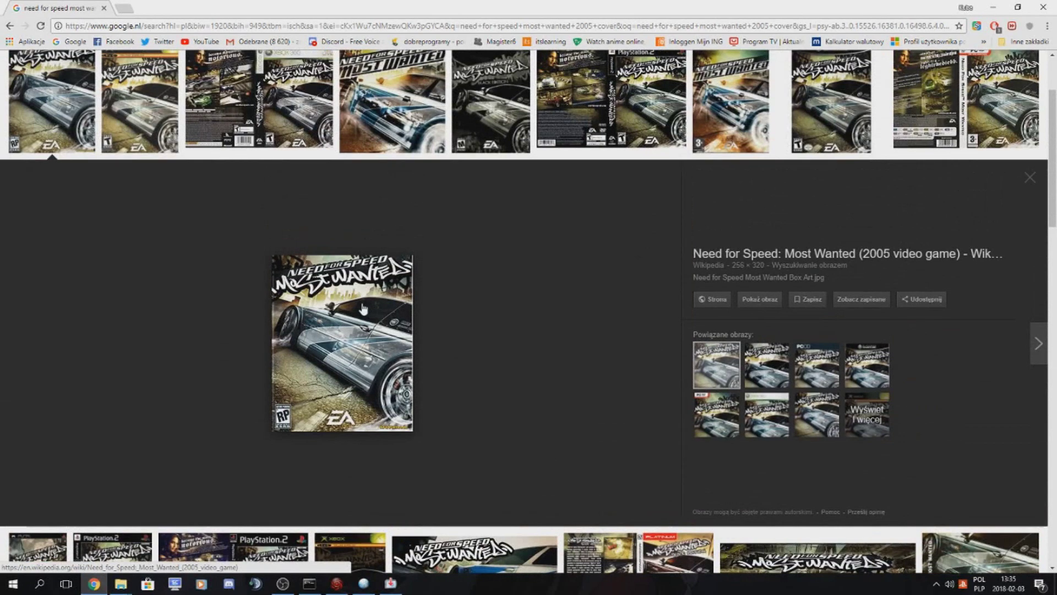
right_click(364, 310)
click(410, 398)
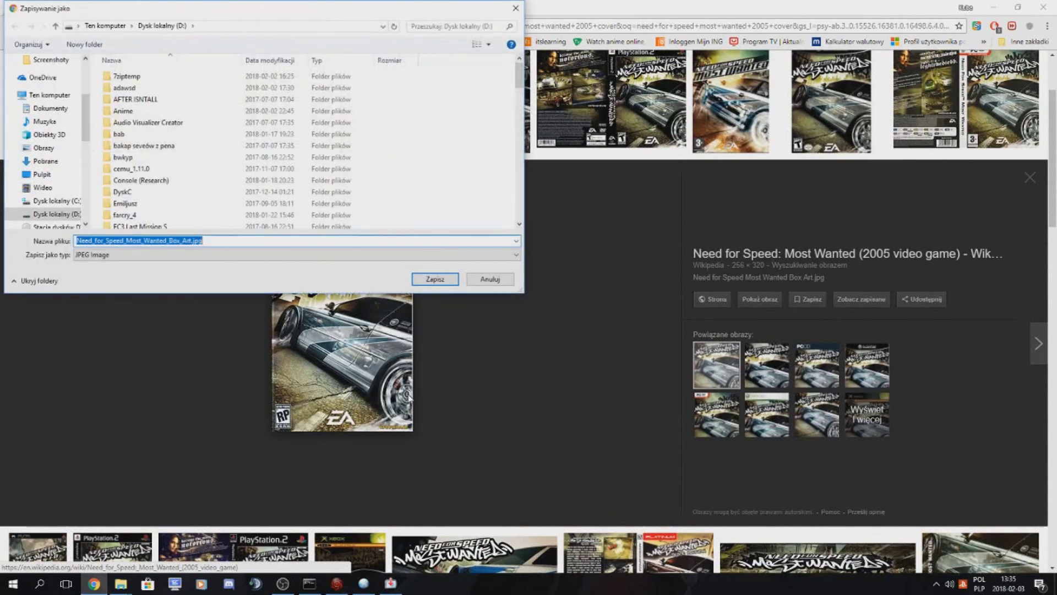
scroll(314, 198, down, 2)
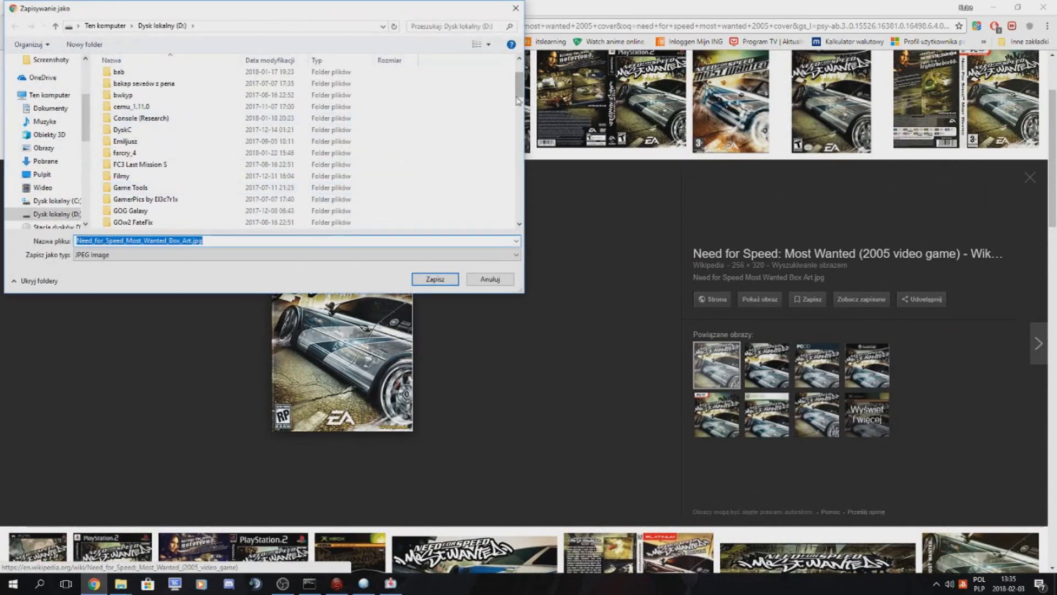
scroll(518, 101, down, 10)
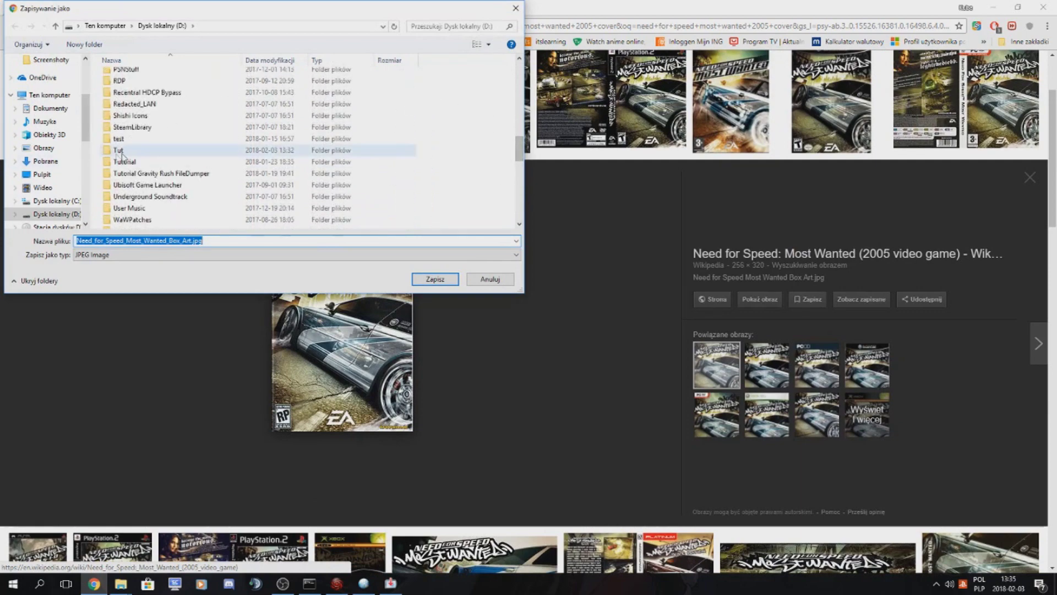
double_click(119, 151)
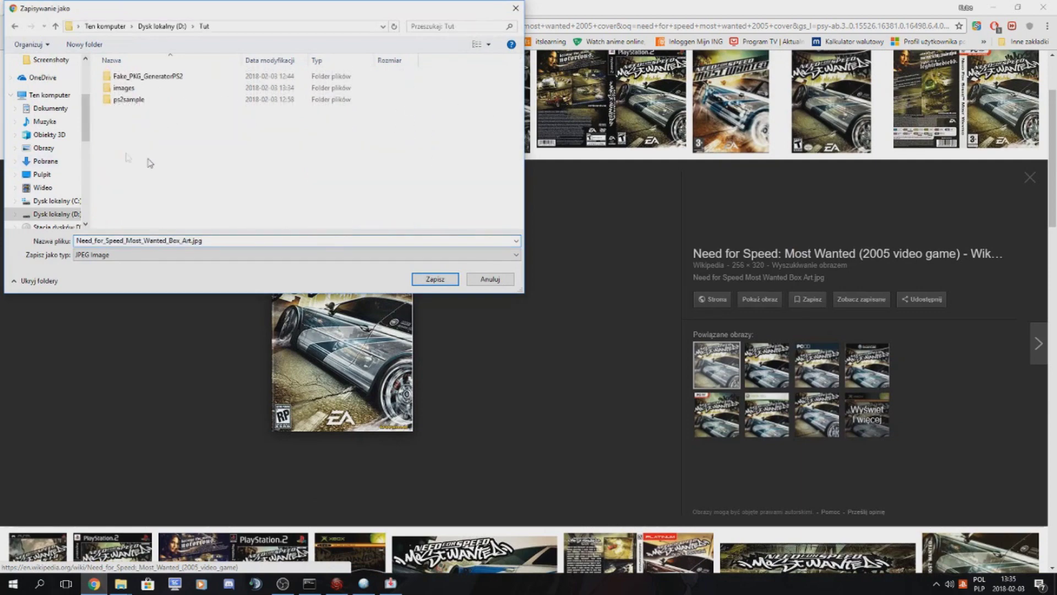
double_click(137, 88)
click(445, 284)
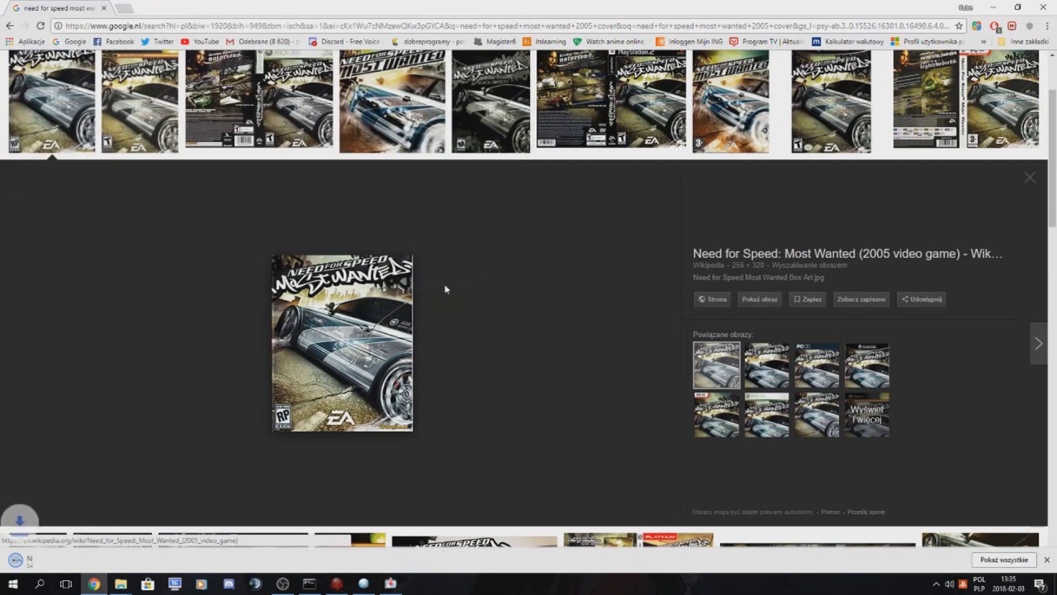
scroll(458, 352, up, 2)
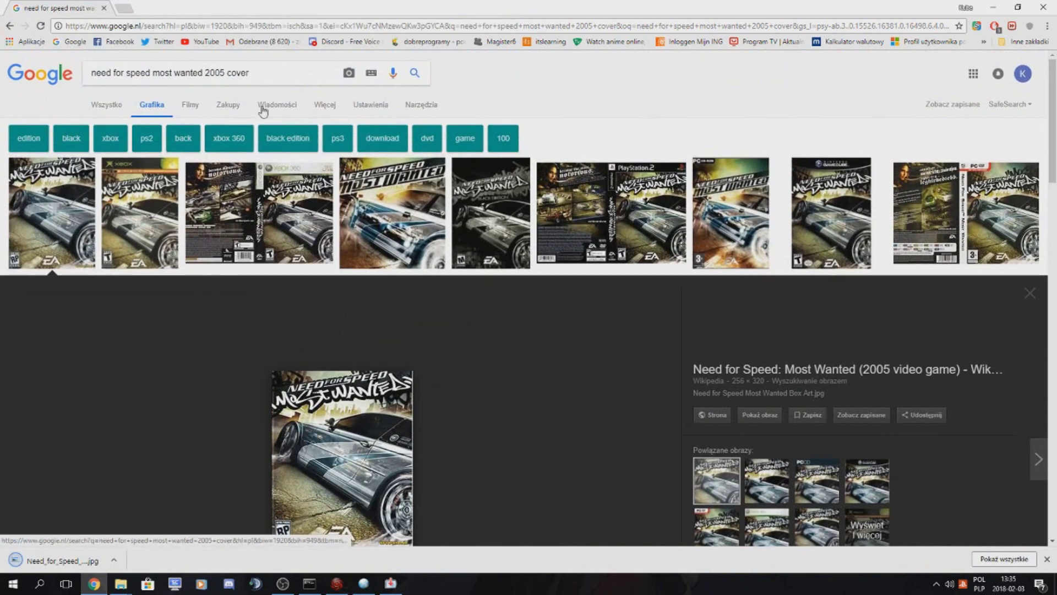
Step: Switch the query to 'background' and save the nfs-most-wanted-cars-wallpaper-hd-1080 image to images
drag(252, 73, 231, 71)
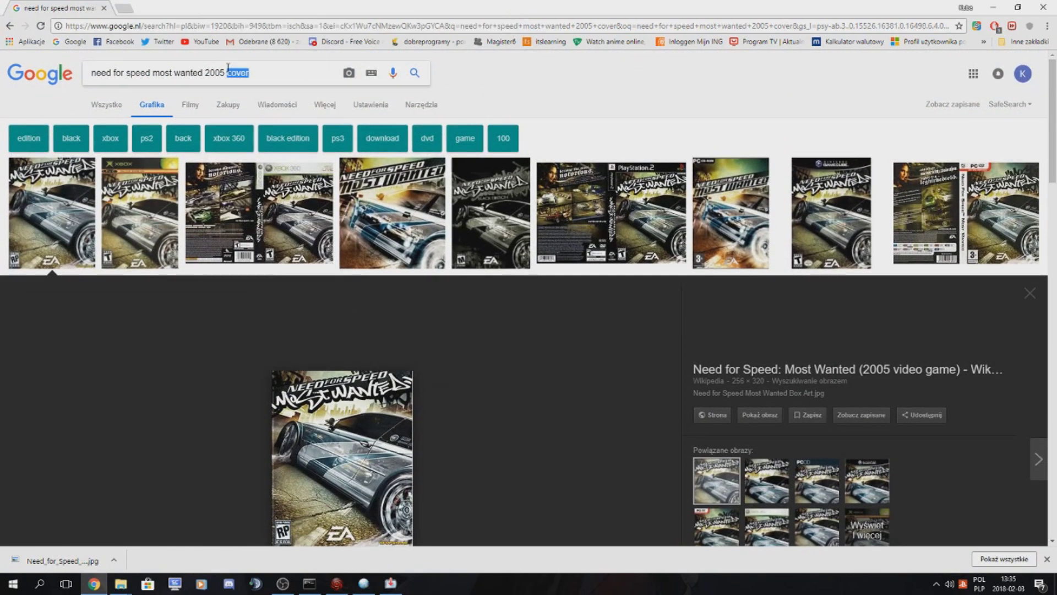
text(background)
key(Return)
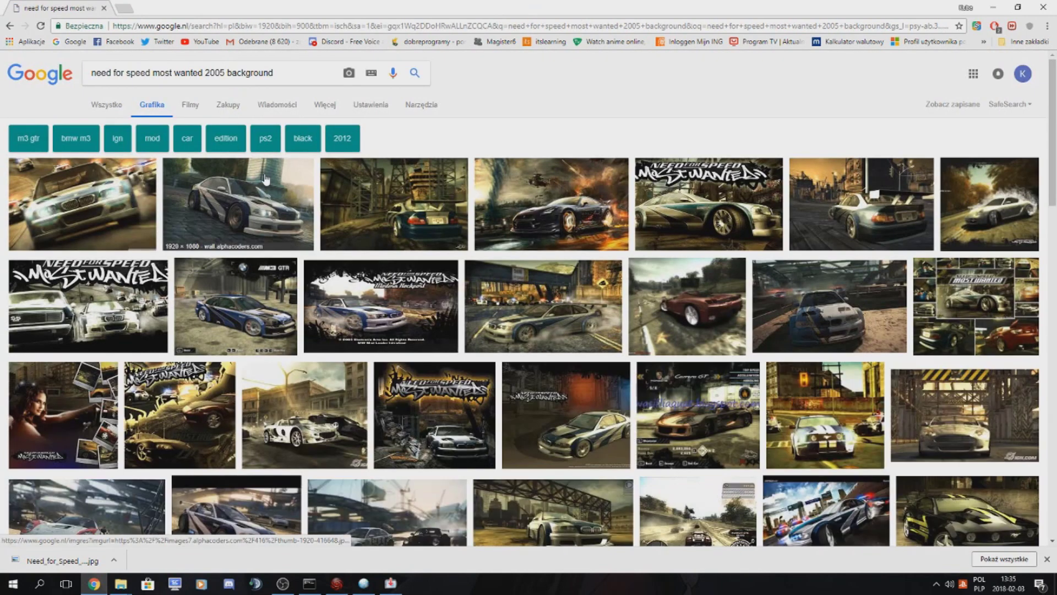
click(671, 196)
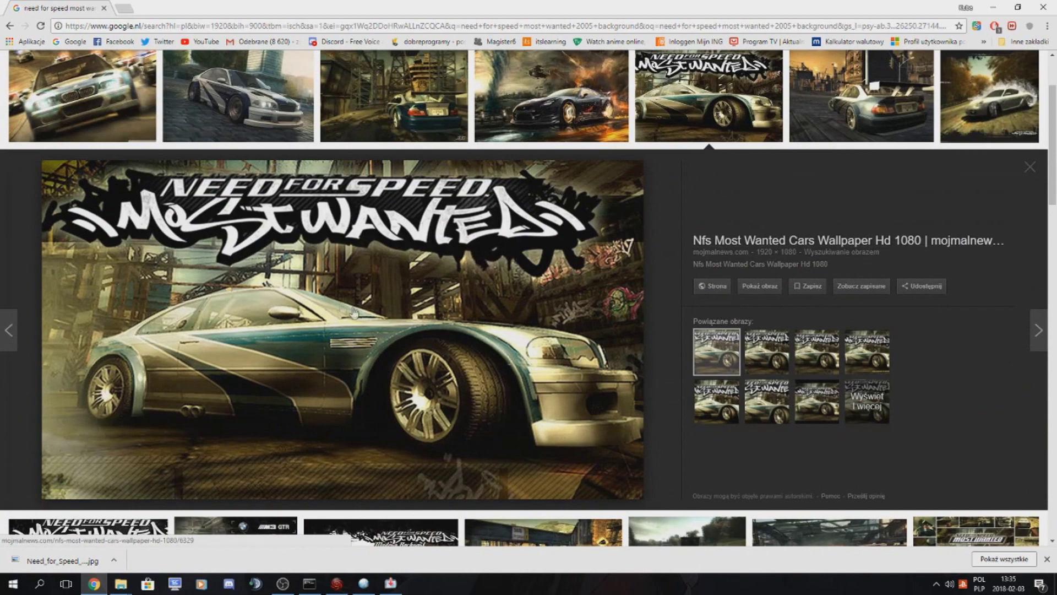
right_click(302, 273)
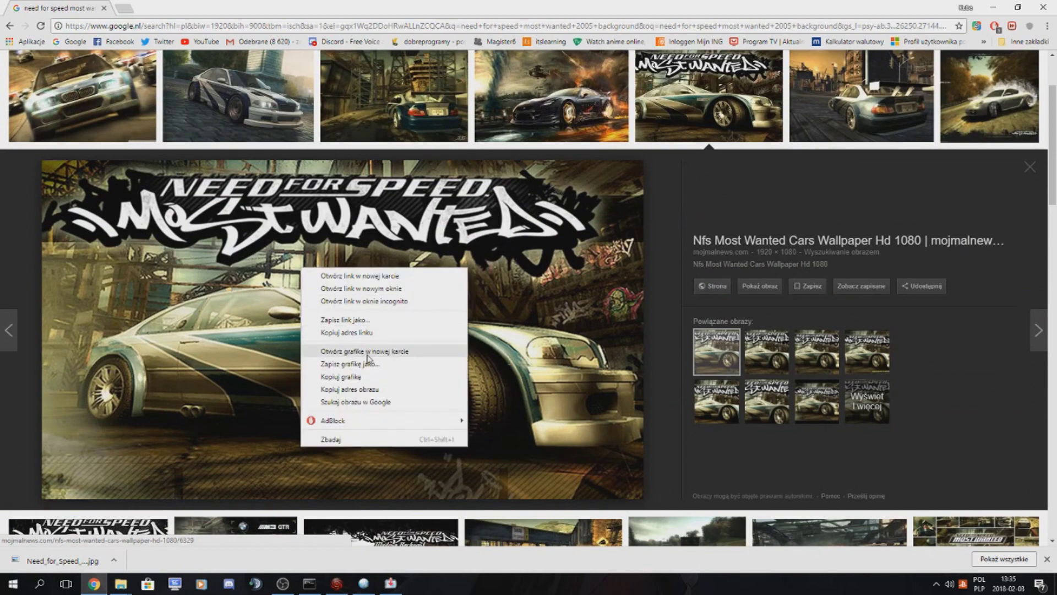
click(360, 365)
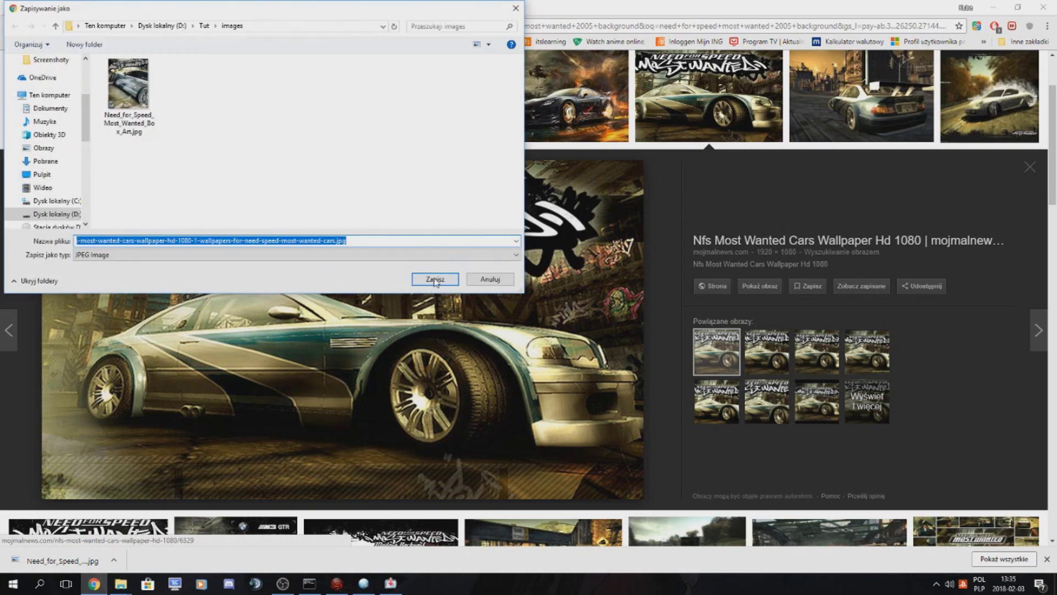
click(435, 279)
click(115, 559)
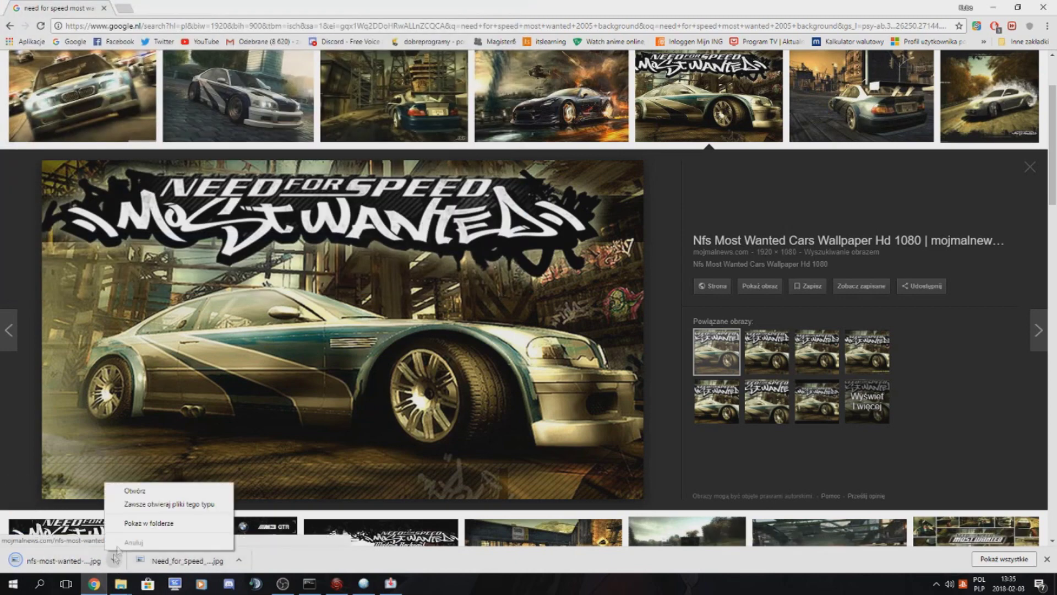
Step: Show the download in its folder and open the Need_For_Speed_Most_Wanted_Box_Art file in Paint
click(148, 523)
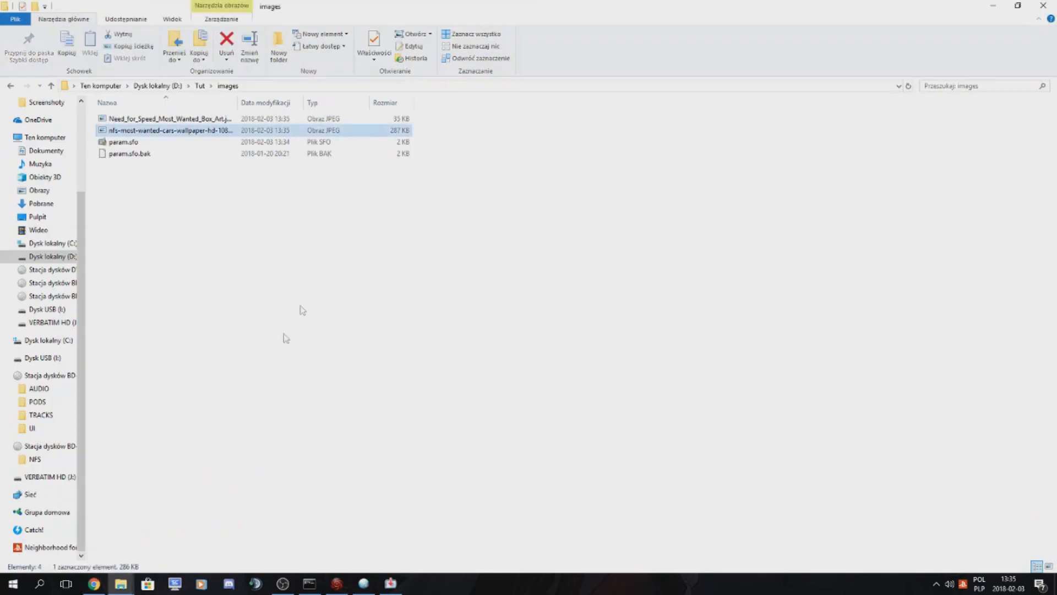
click(208, 118)
click(203, 131)
click(186, 120)
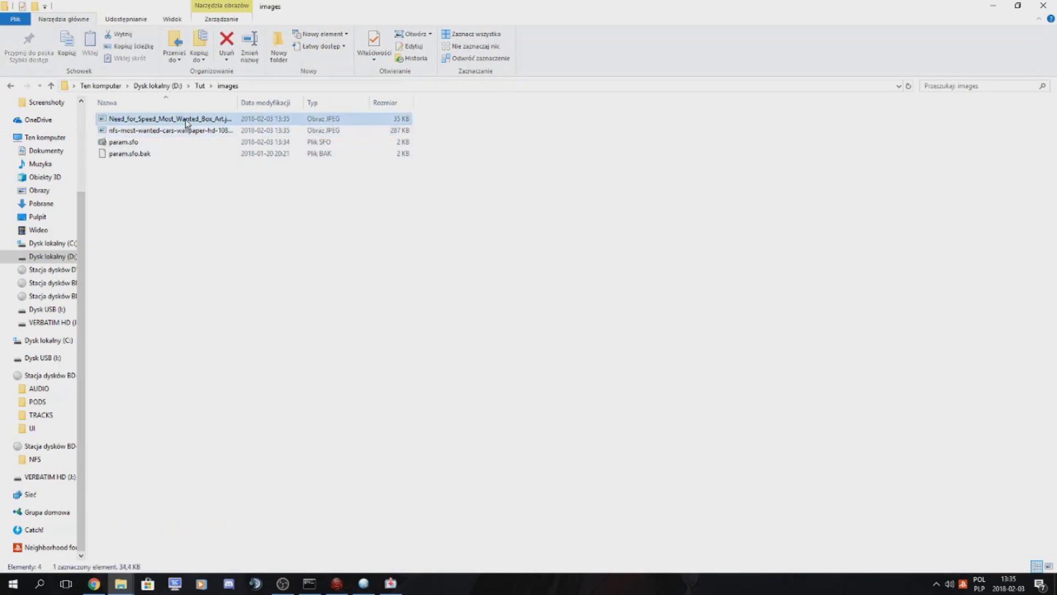
right_click(186, 121)
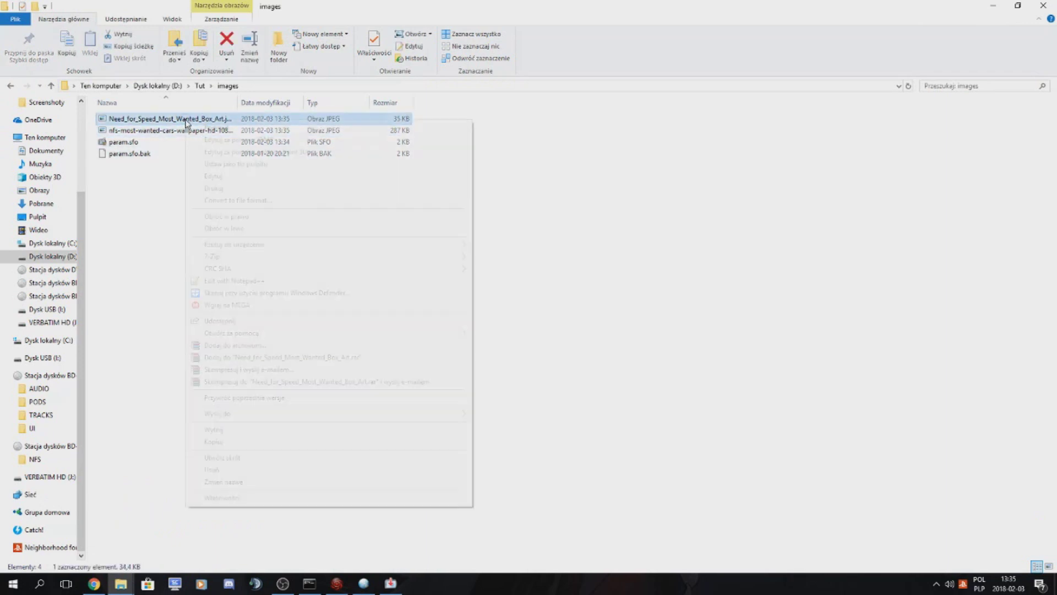
click(160, 229)
right_click(169, 119)
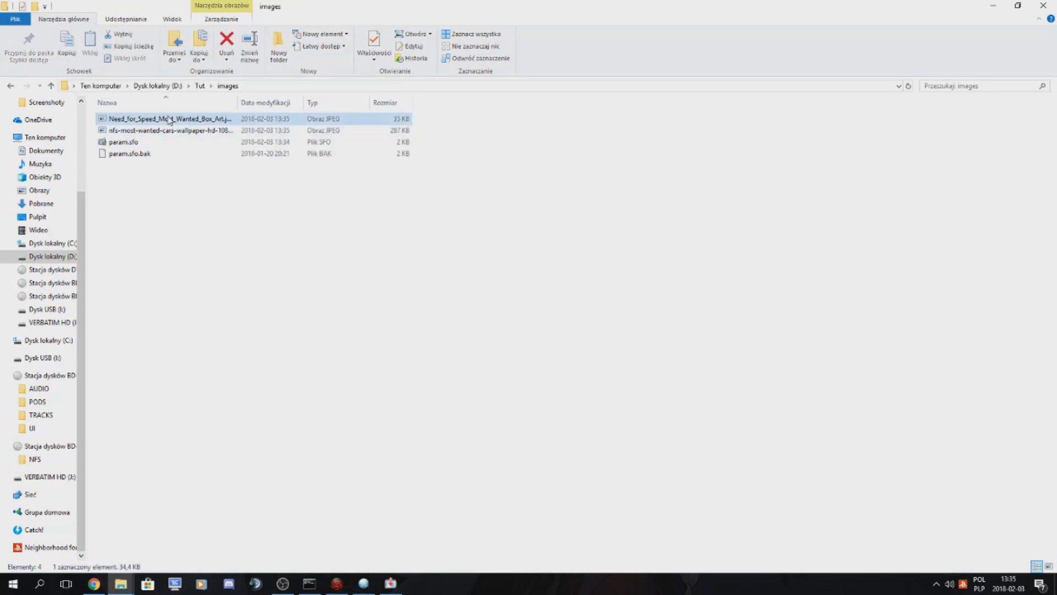
click(196, 172)
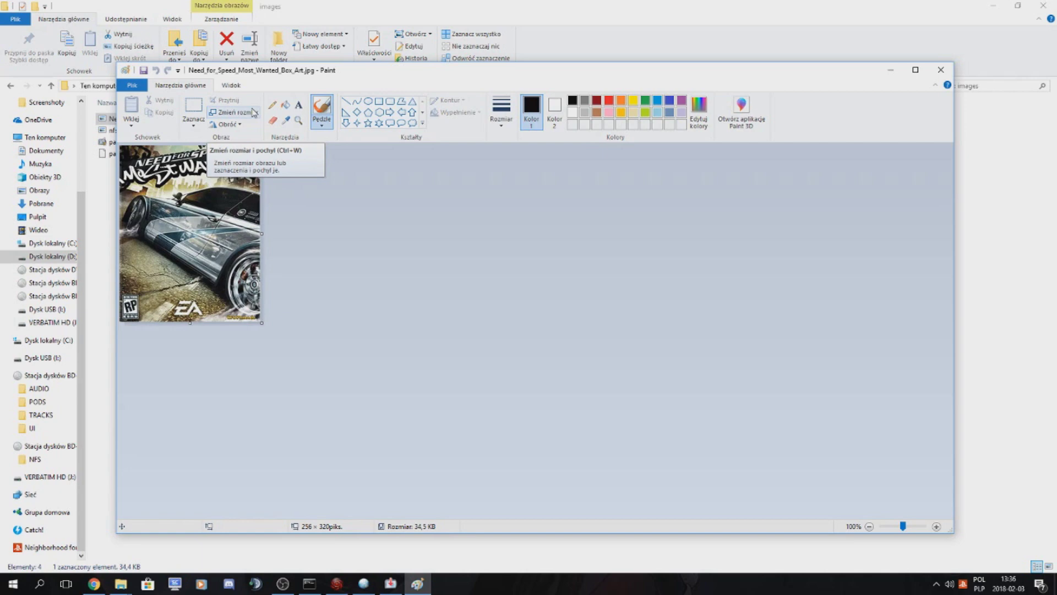
click(253, 112)
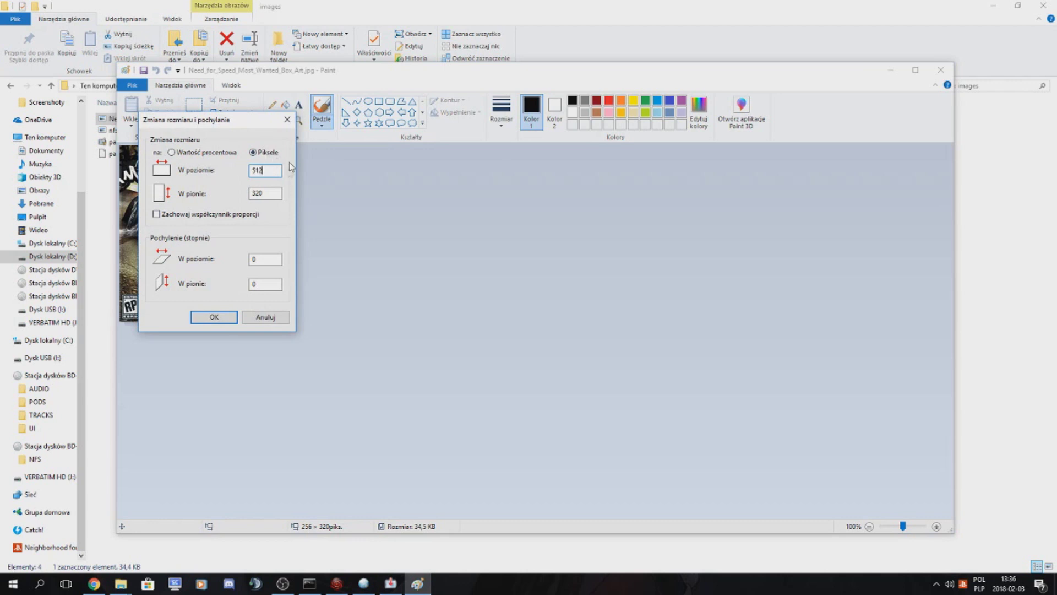
Step: Resize the box art to 512 × 512 pixels
double_click(261, 193)
text(512)
click(215, 317)
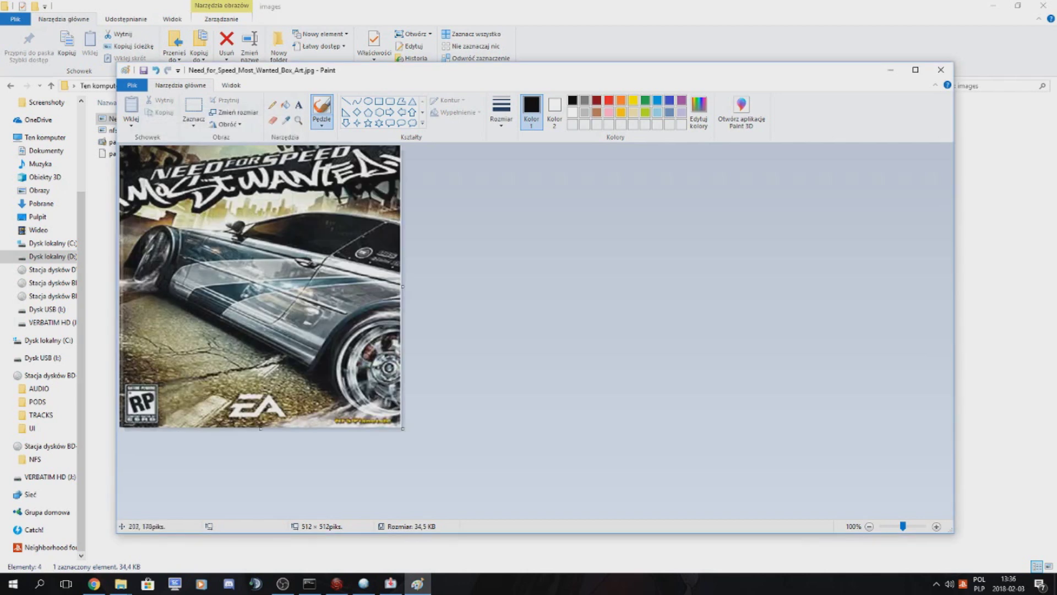
Step: Save the image as PNG named icon0 in D:\Tut\images
click(132, 85)
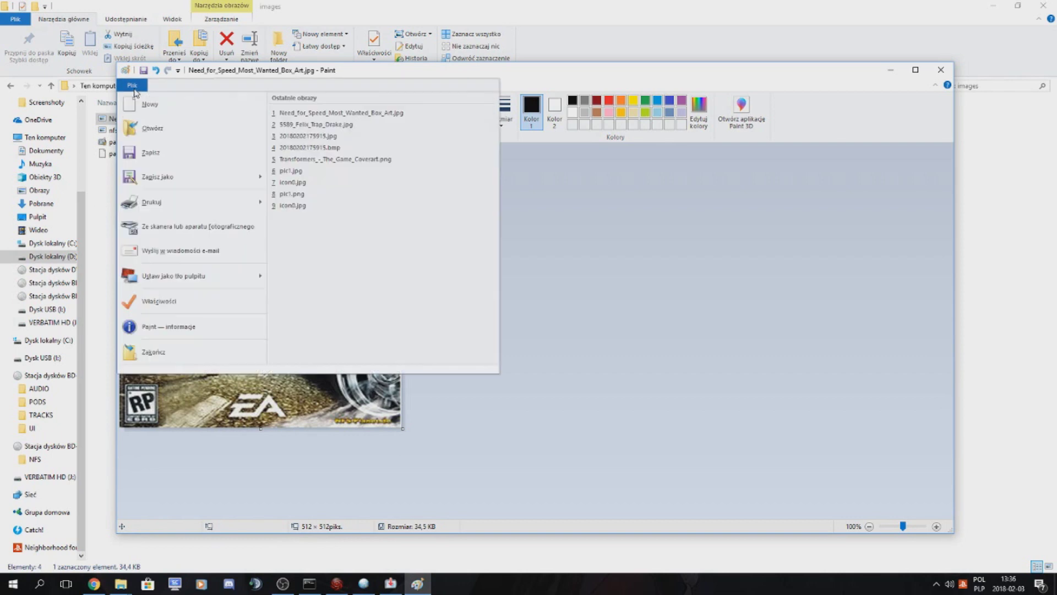
mouse_move(250, 181)
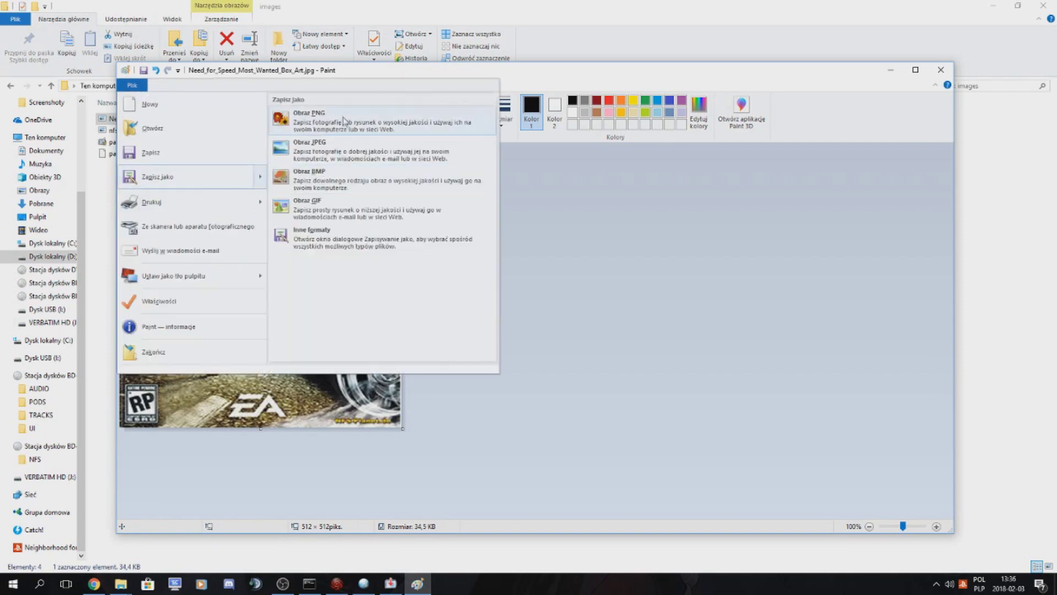
click(308, 119)
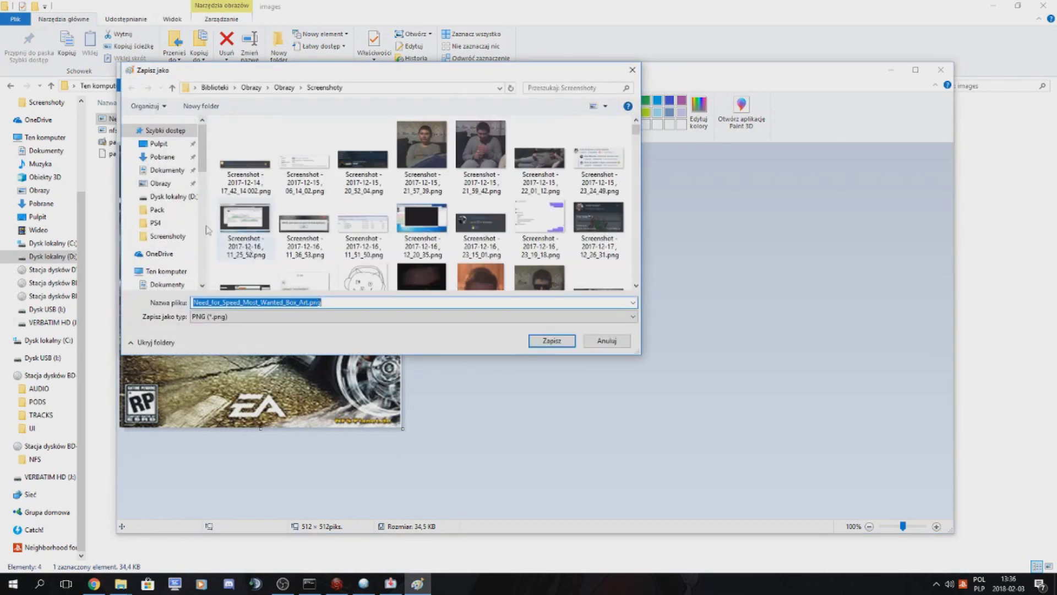
click(158, 223)
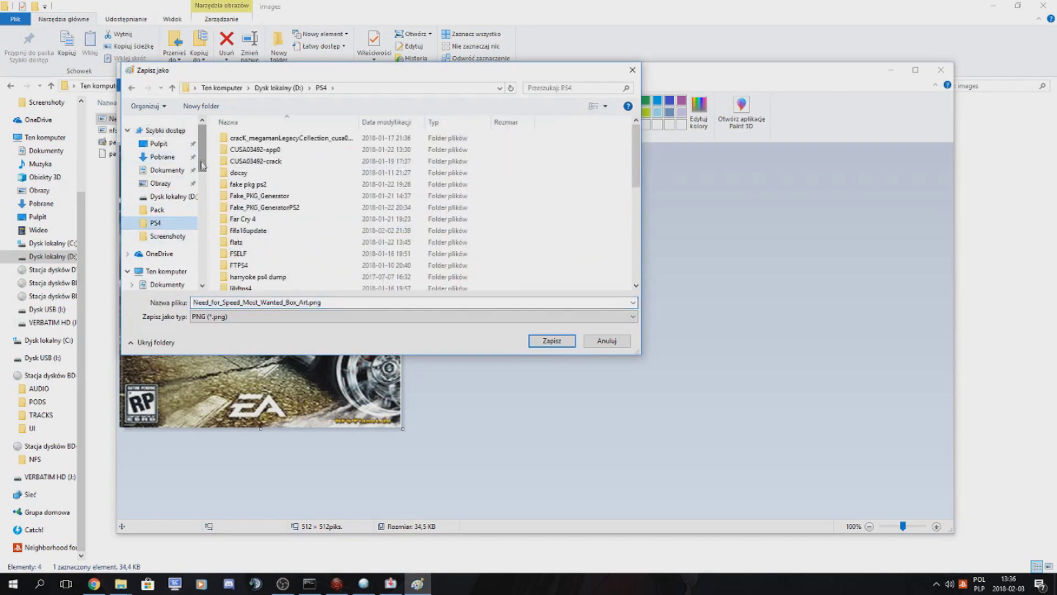
scroll(172, 220, down, 6)
scroll(200, 191, up, 3)
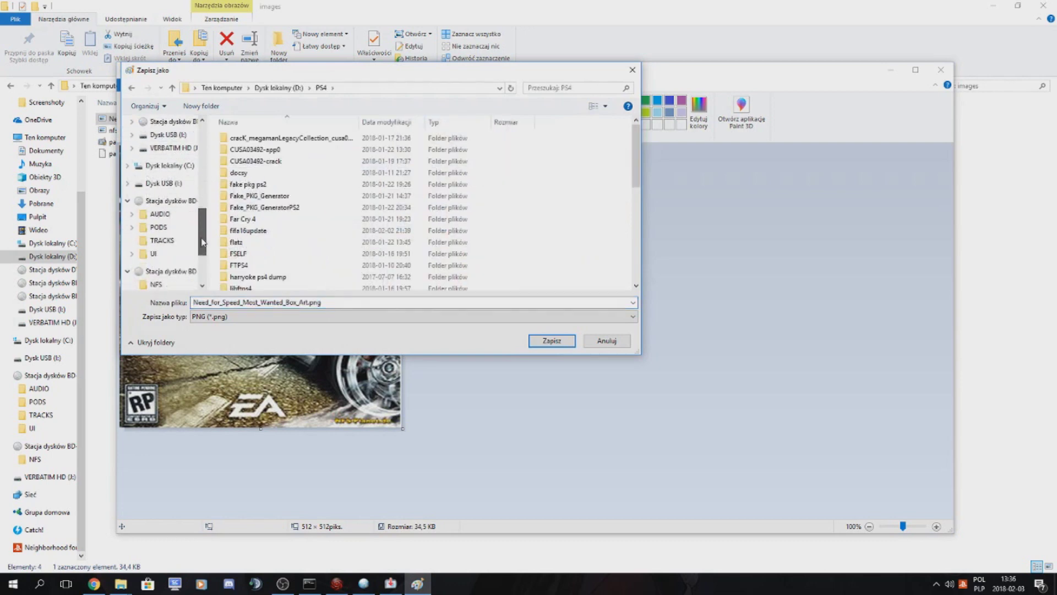
scroll(200, 191, down, 2)
click(171, 227)
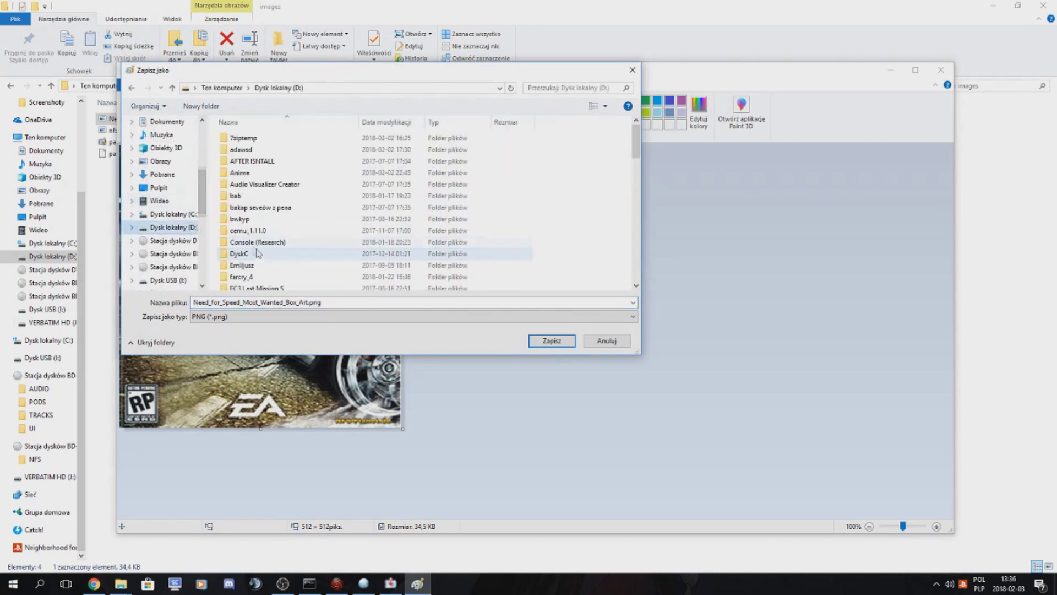
scroll(261, 255, down, 5)
scroll(259, 254, down, 3)
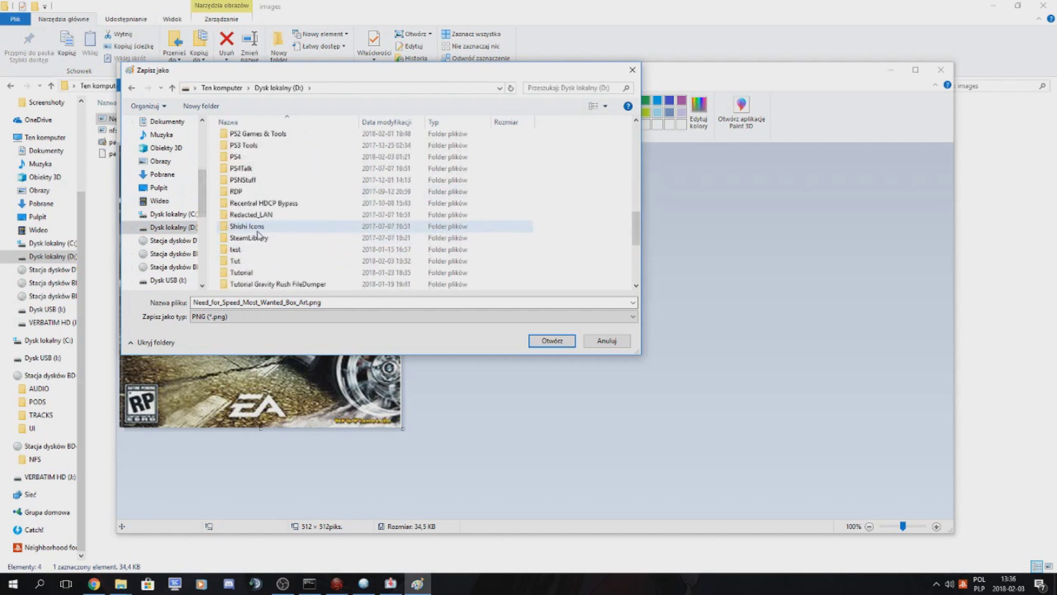
click(255, 261)
double_click(255, 261)
double_click(245, 145)
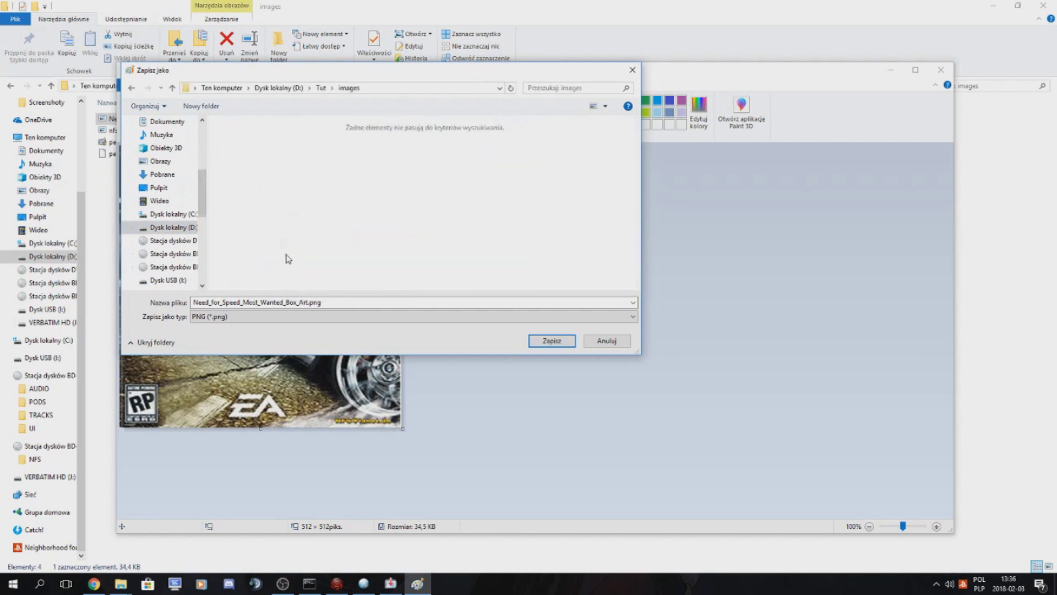
double_click(307, 302)
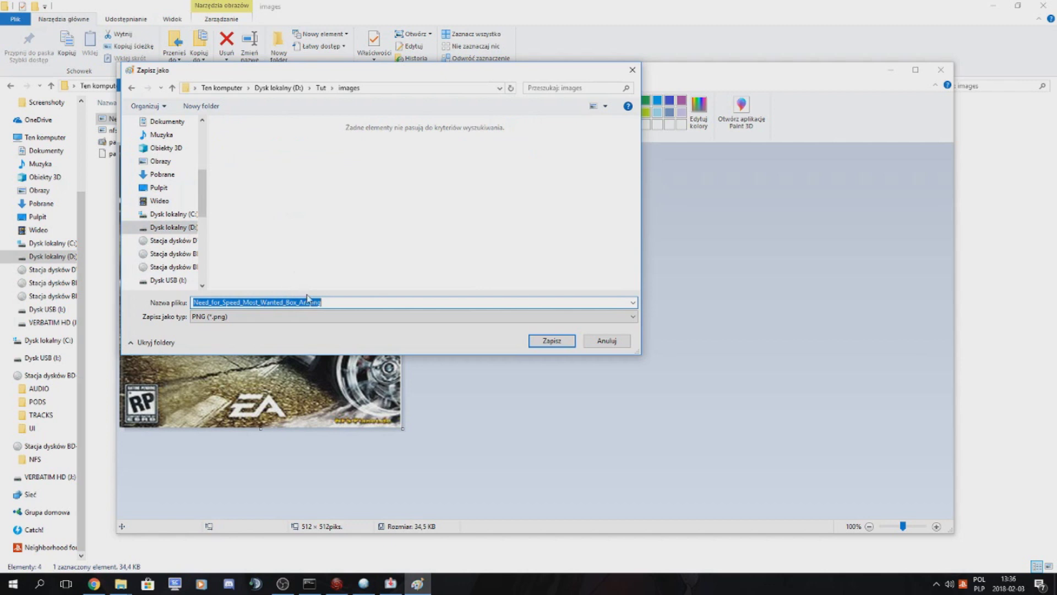
click(307, 302)
drag(308, 302, 191, 297)
text(icon0)
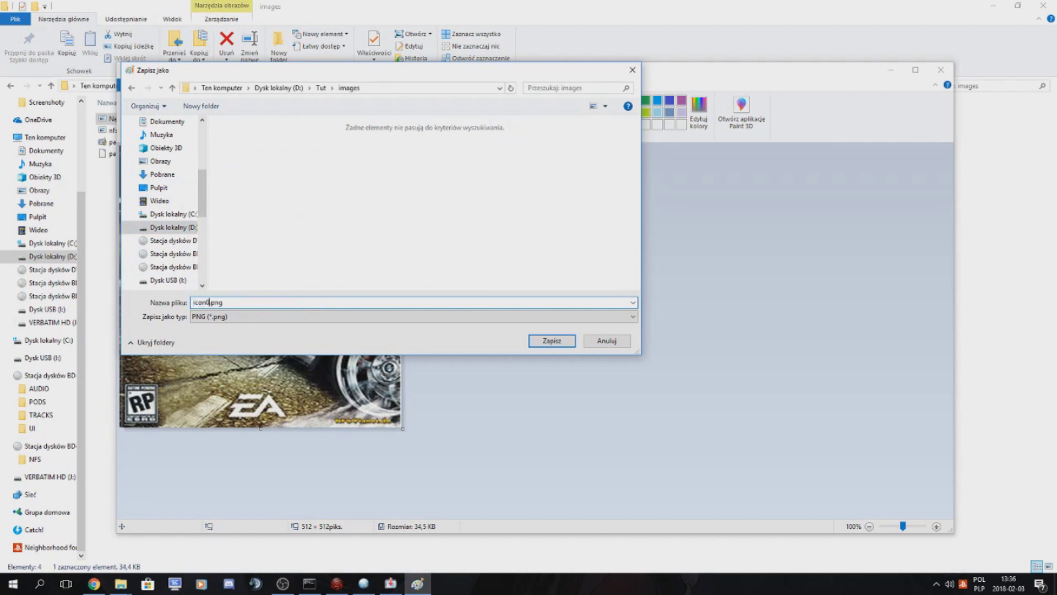
click(540, 341)
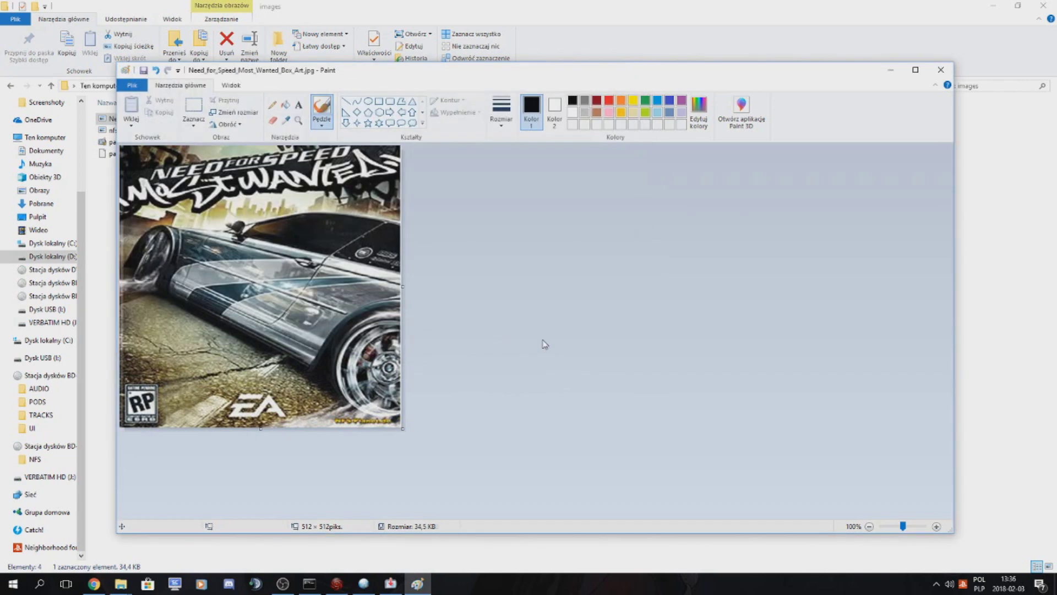
Step: Preview the Most Wanted wallpaper, open it in Paint to check its size, then close Paint
click(940, 70)
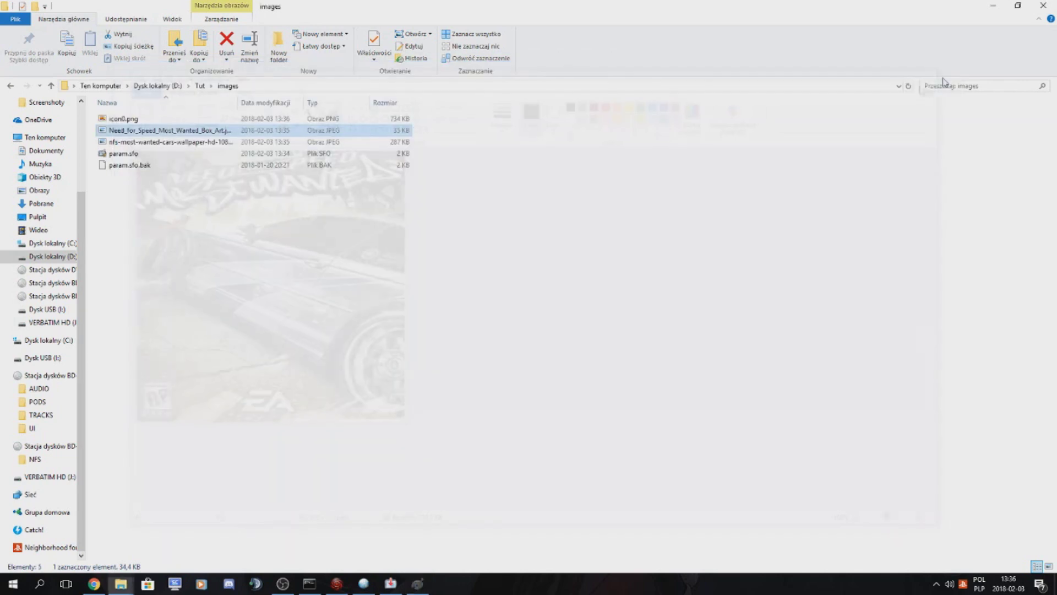
double_click(244, 142)
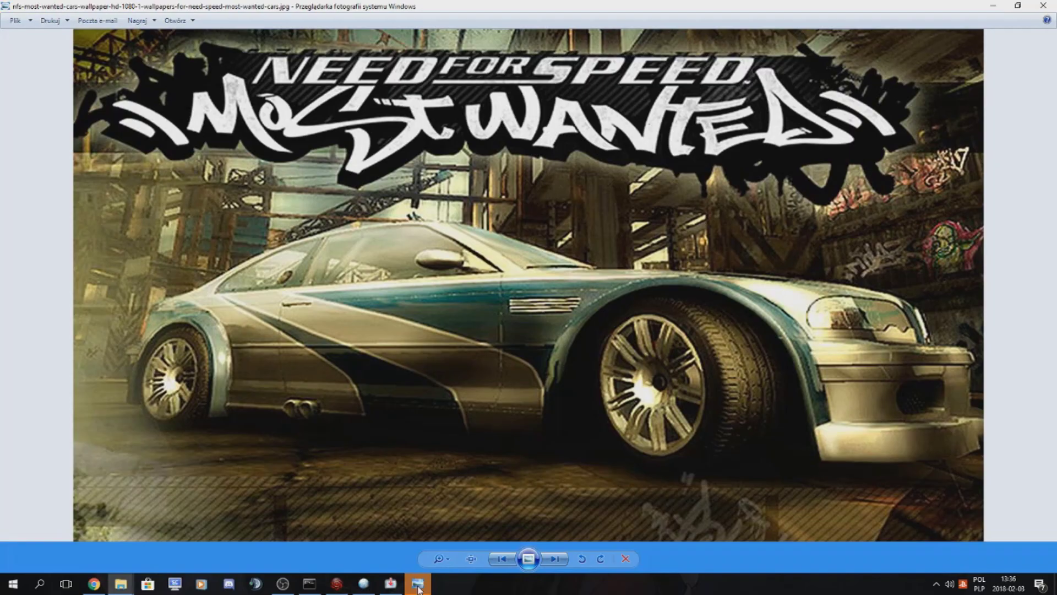
click(1043, 6)
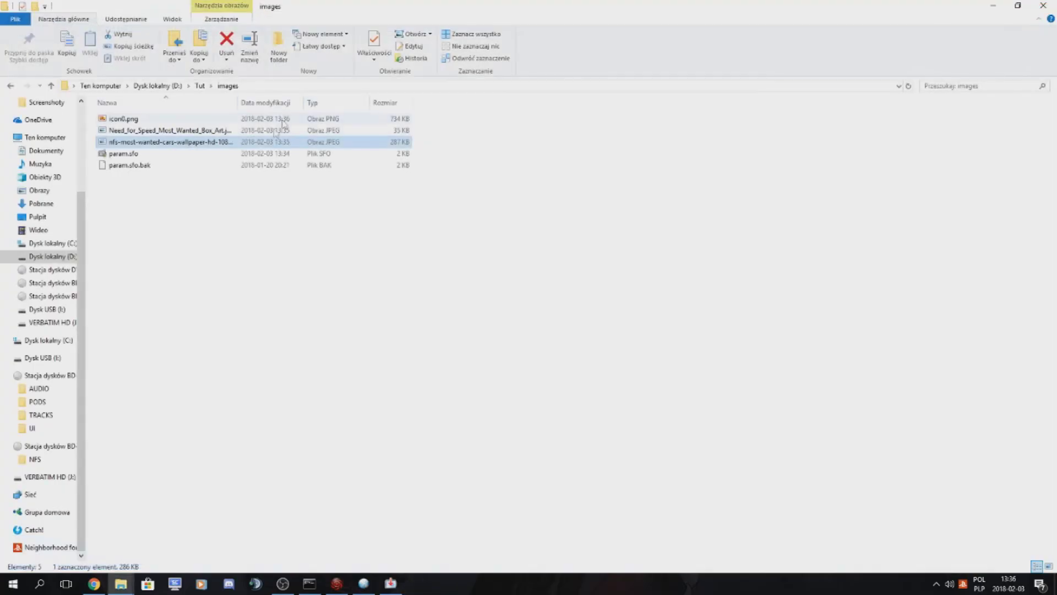
right_click(268, 141)
click(306, 196)
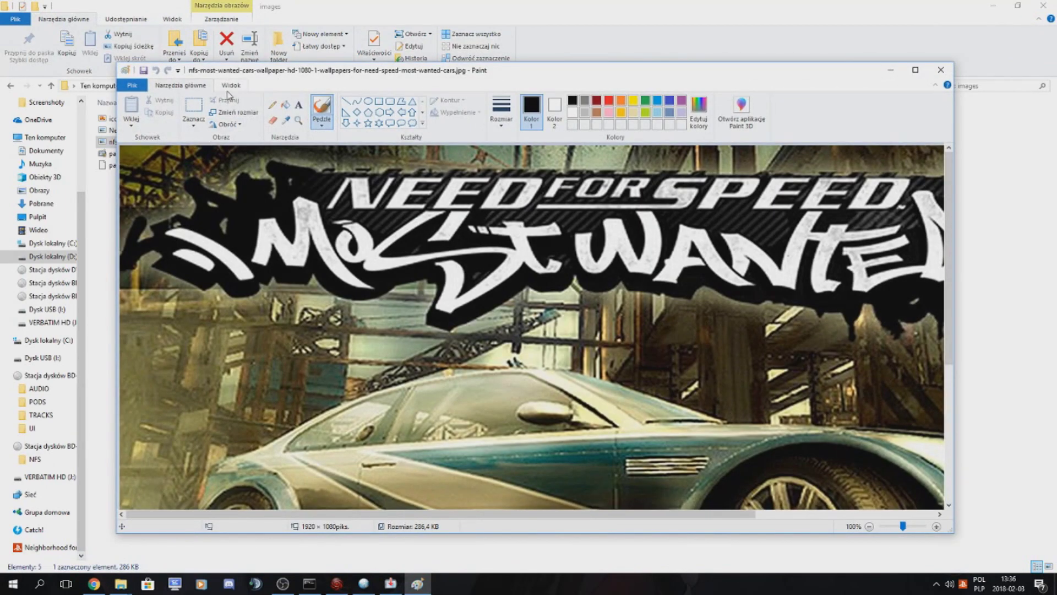
click(240, 124)
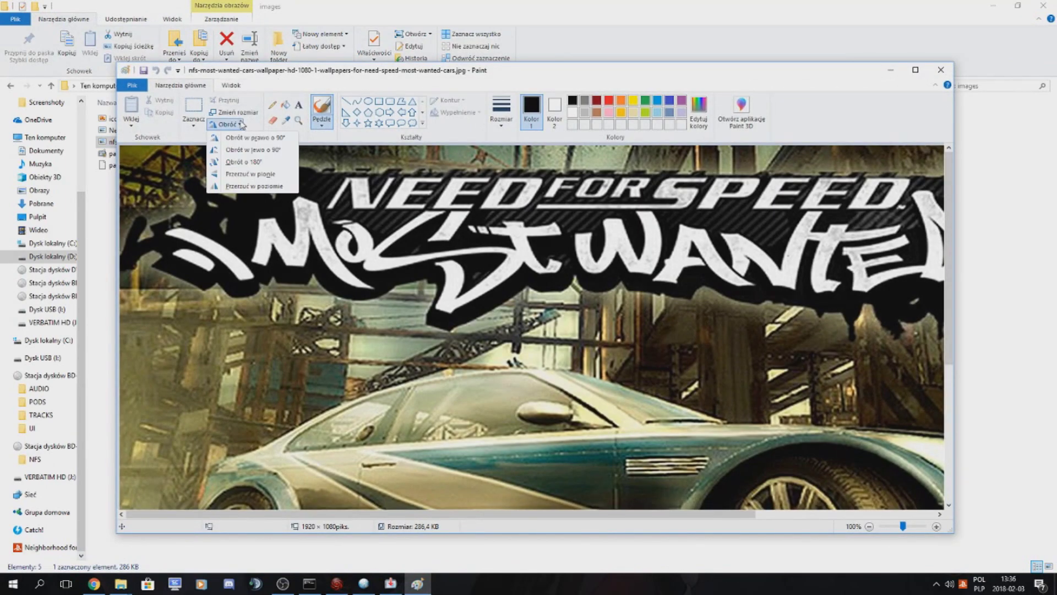
click(240, 113)
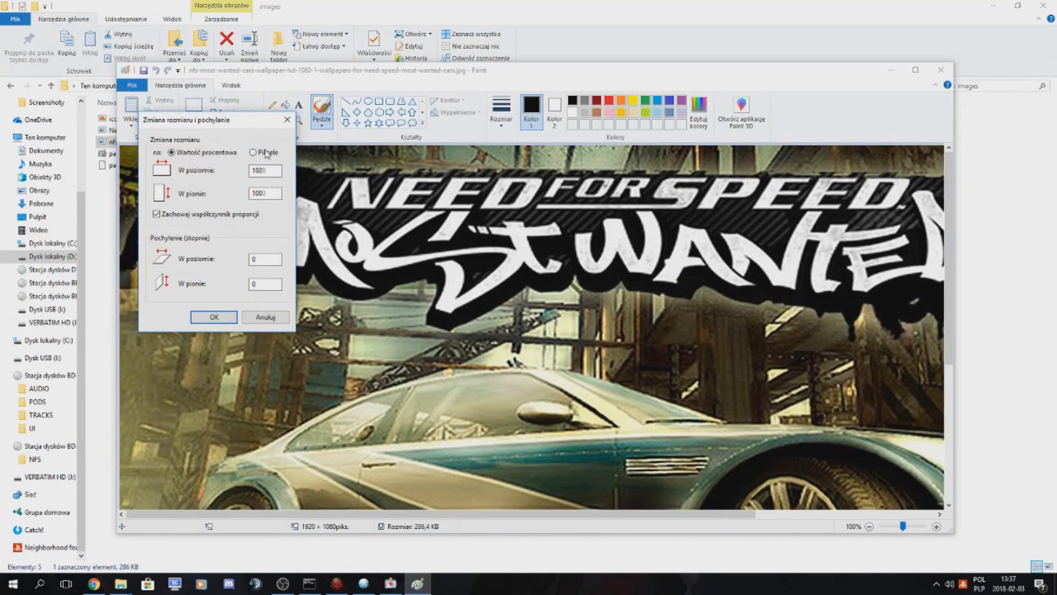
click(287, 119)
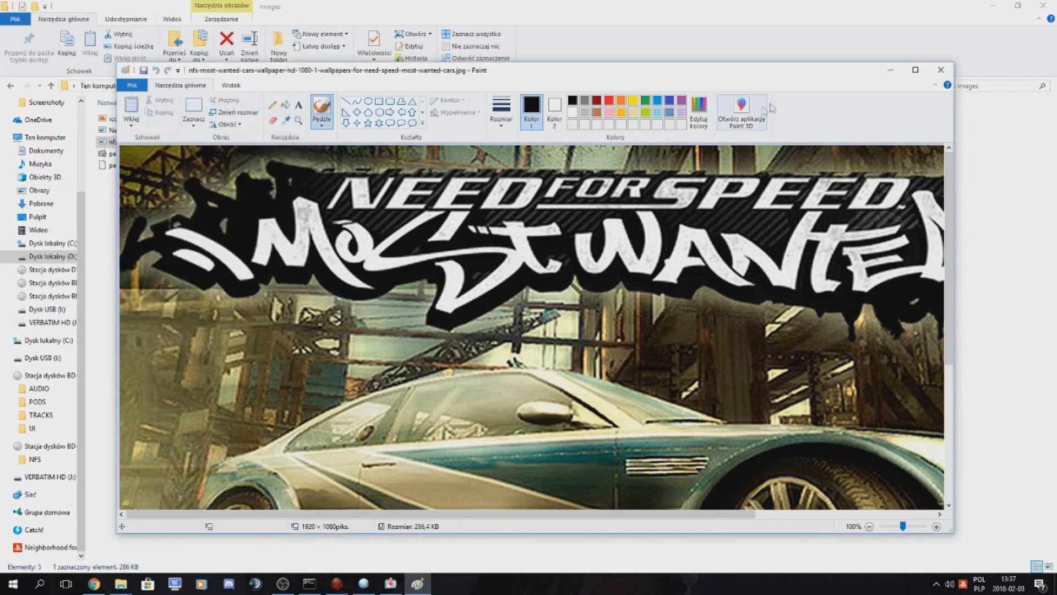
click(941, 70)
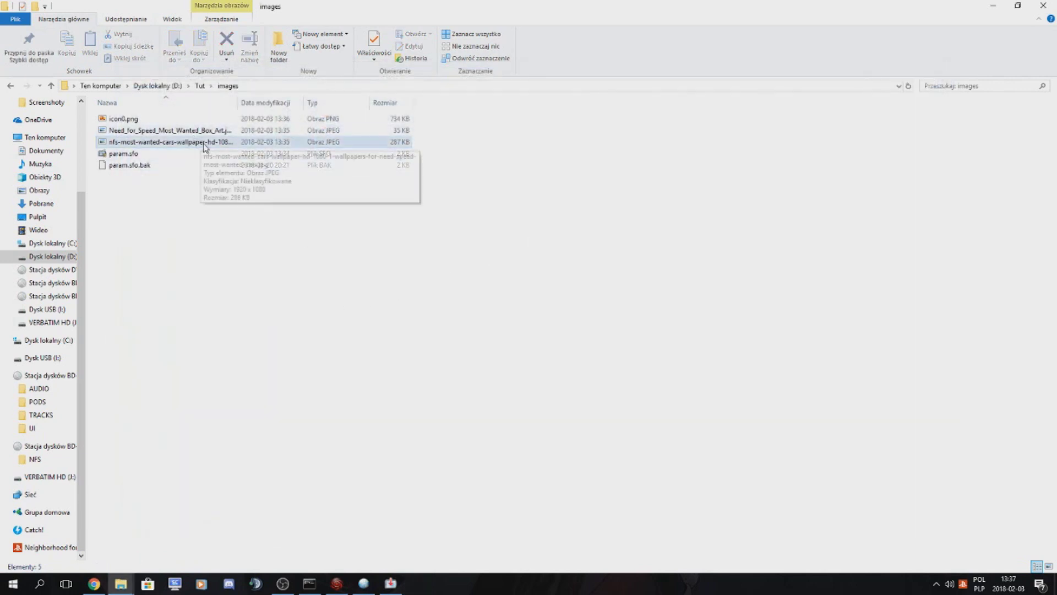
Step: Reopen the nfs-most-wanted wallpaper JPEG in Paint via Edytuj
click(205, 146)
double_click(205, 146)
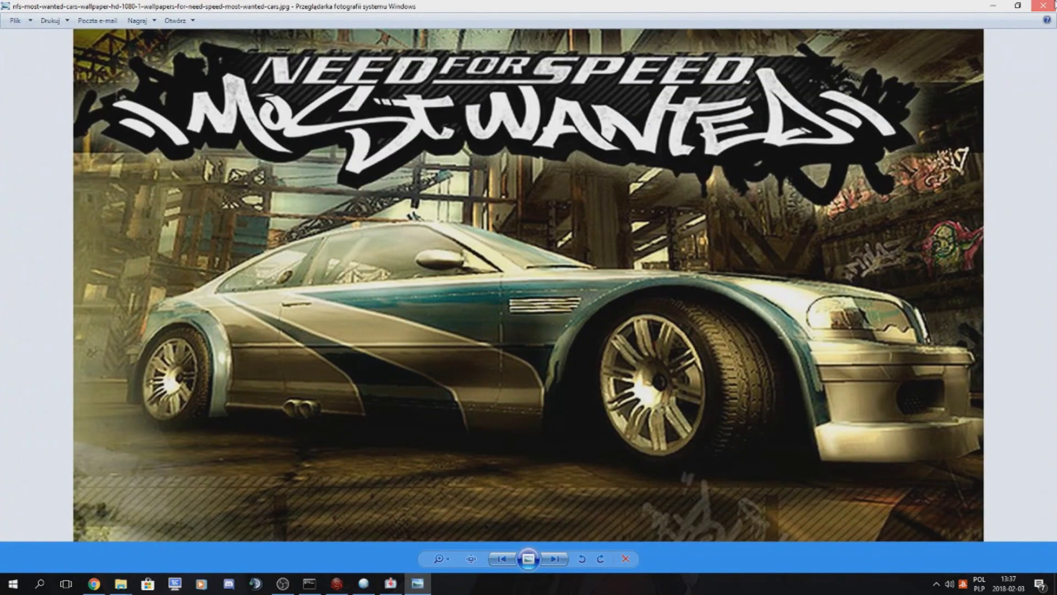
click(1044, 5)
right_click(206, 143)
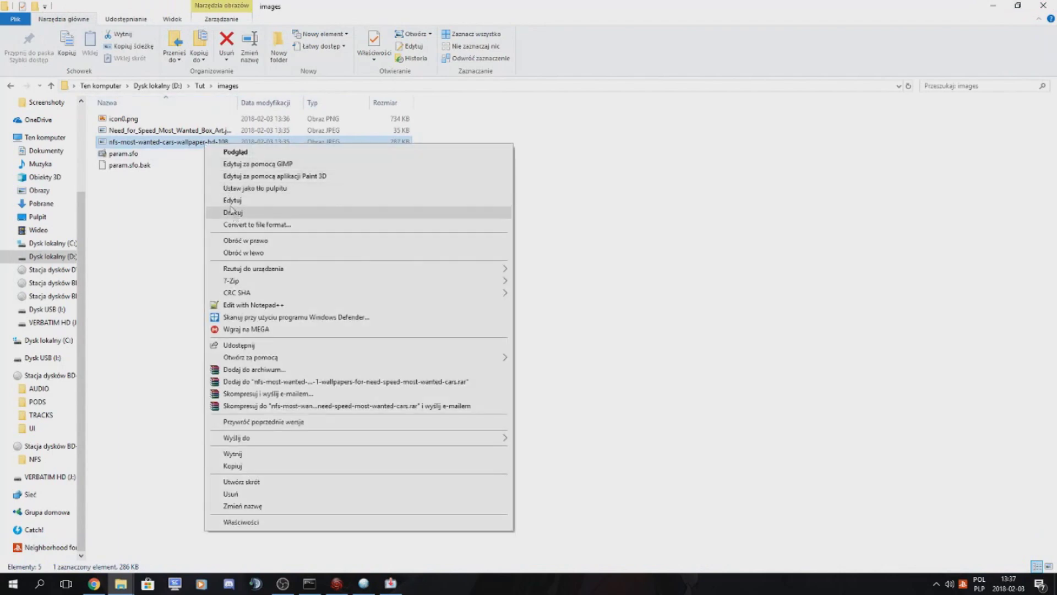
click(230, 200)
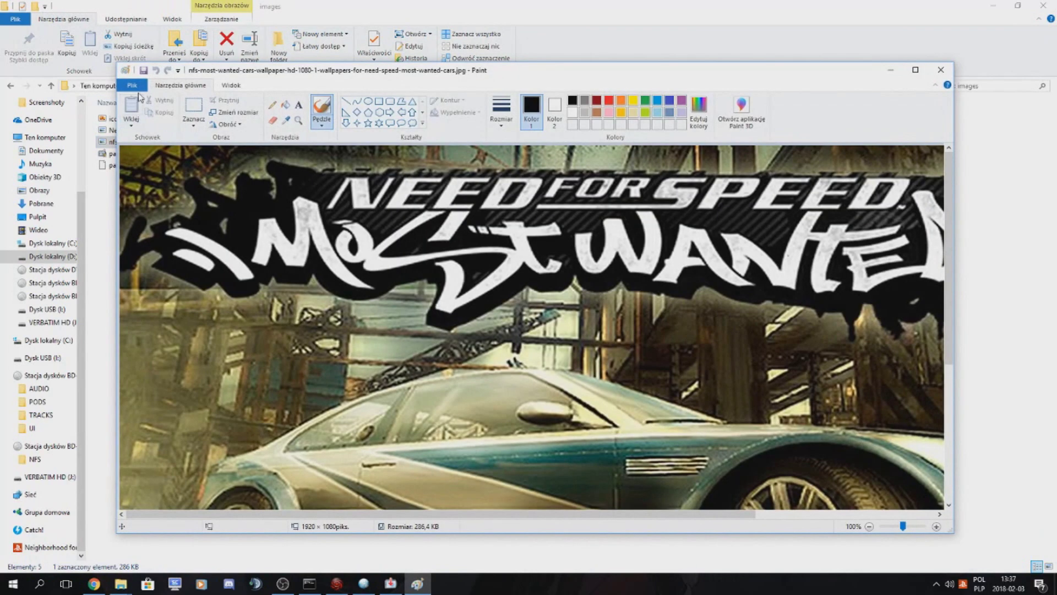
click(132, 85)
Step: Save the wallpaper as PNG named pic1.png and close Paint
mouse_move(262, 187)
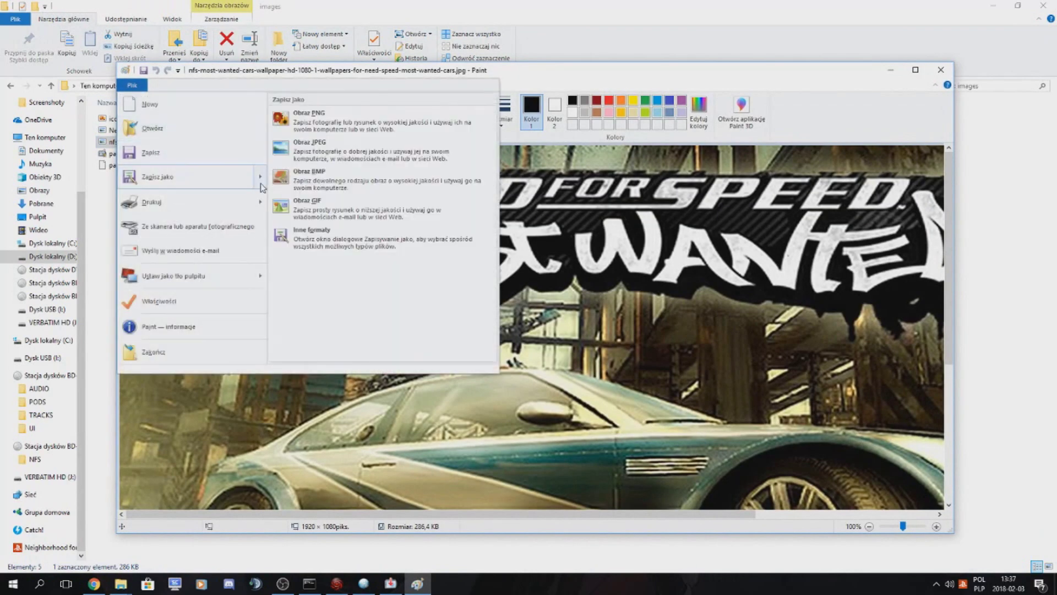
click(359, 123)
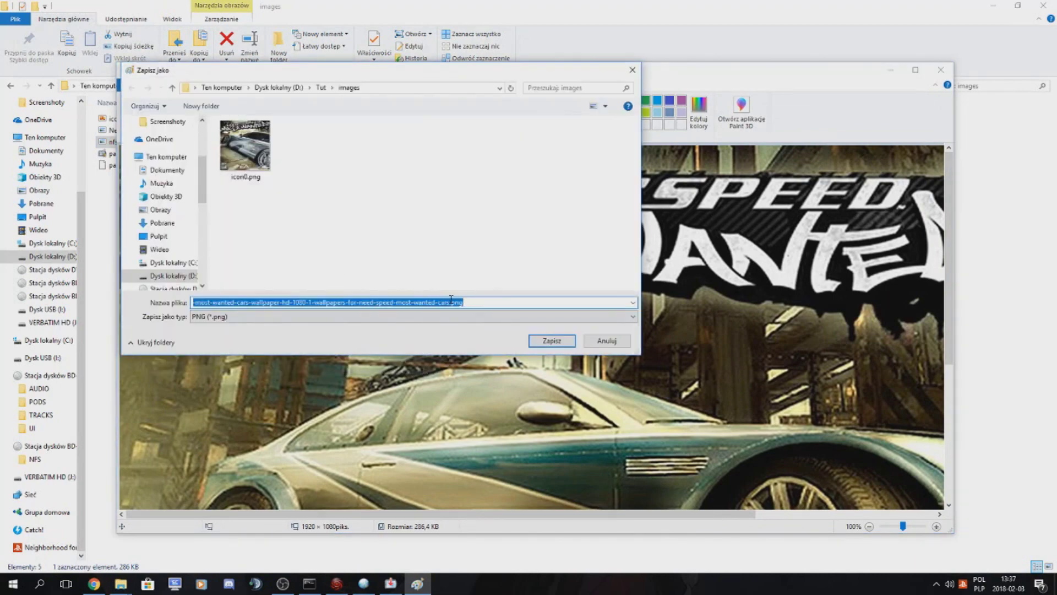
drag(451, 302, 169, 304)
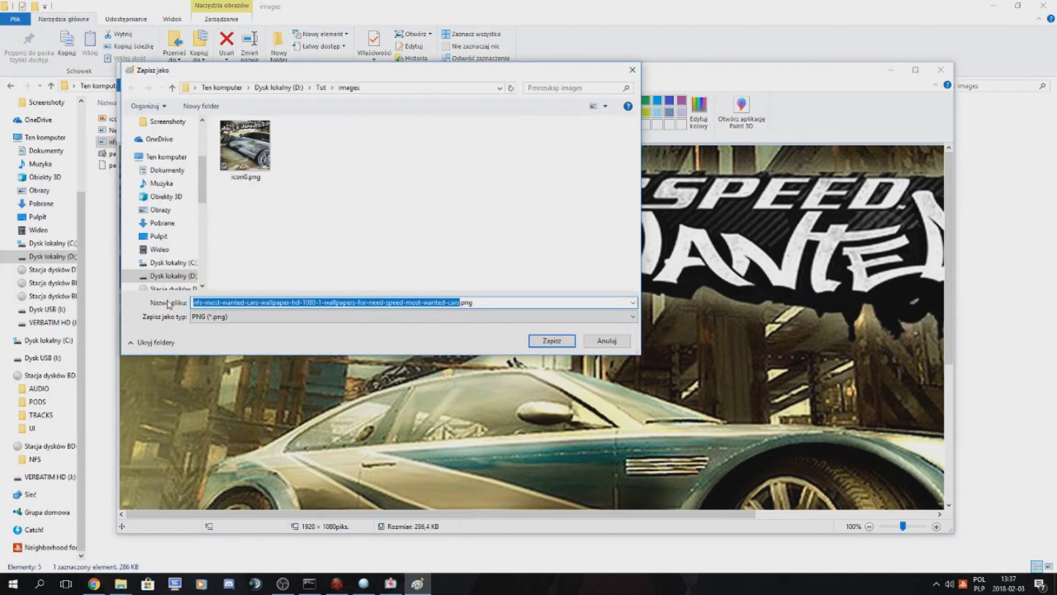
text(pic1)
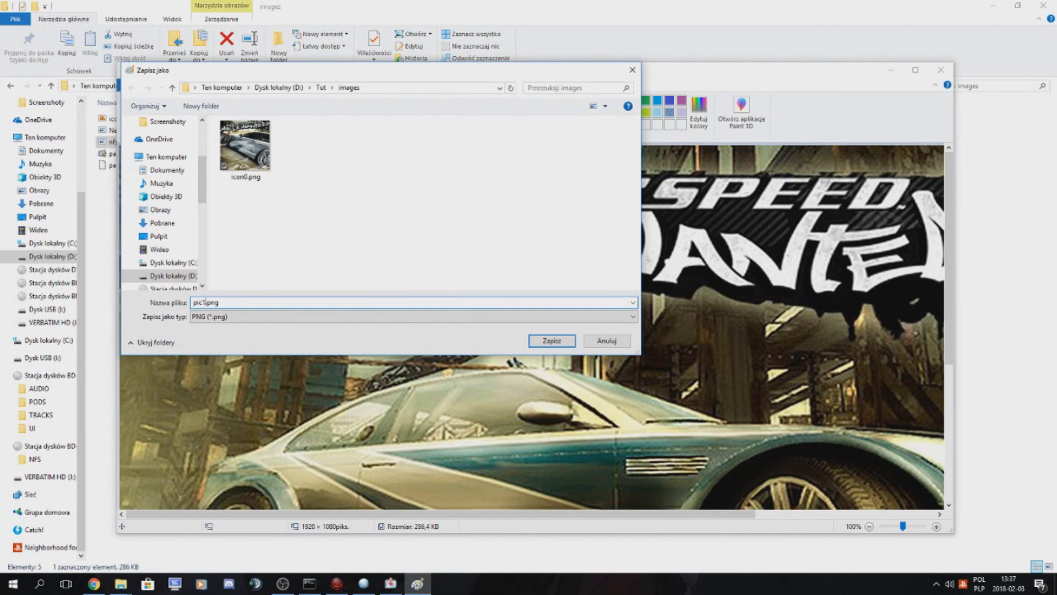
key(Return)
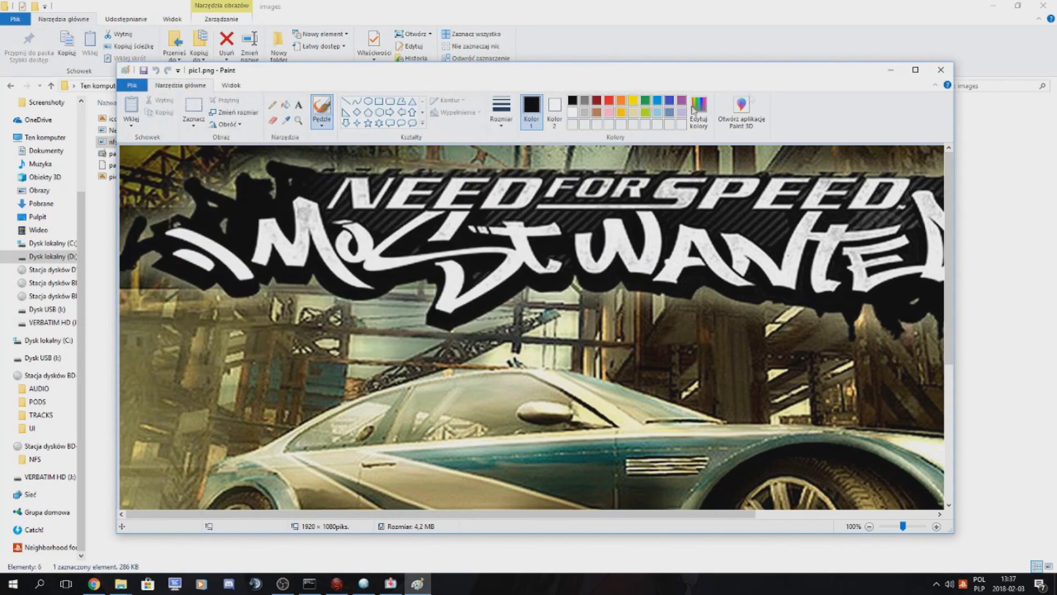
click(946, 82)
Step: Check pic1.png and icon0.png in the images folder
click(483, 231)
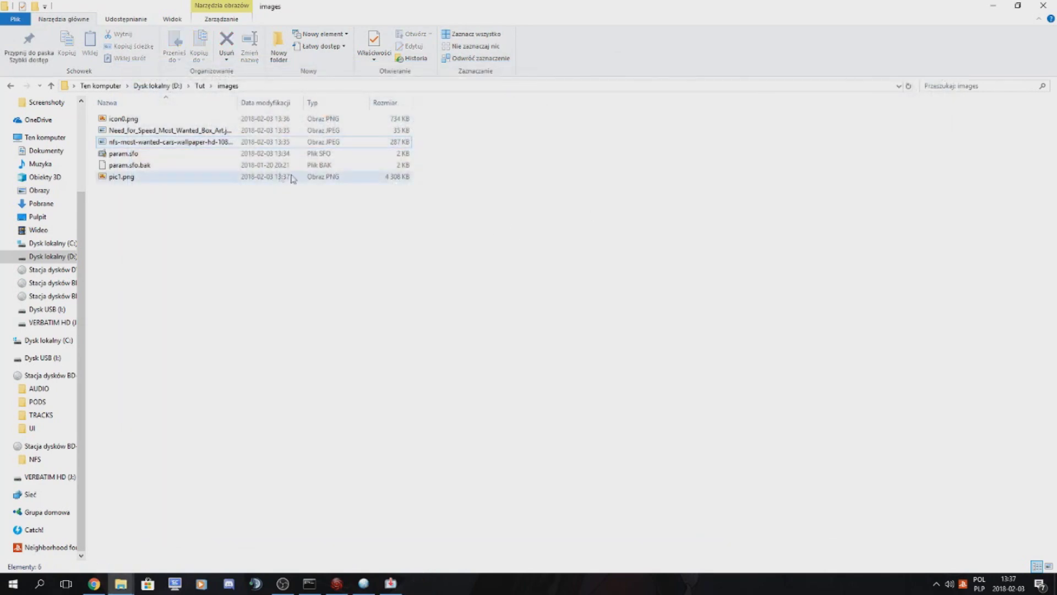
click(118, 177)
click(126, 118)
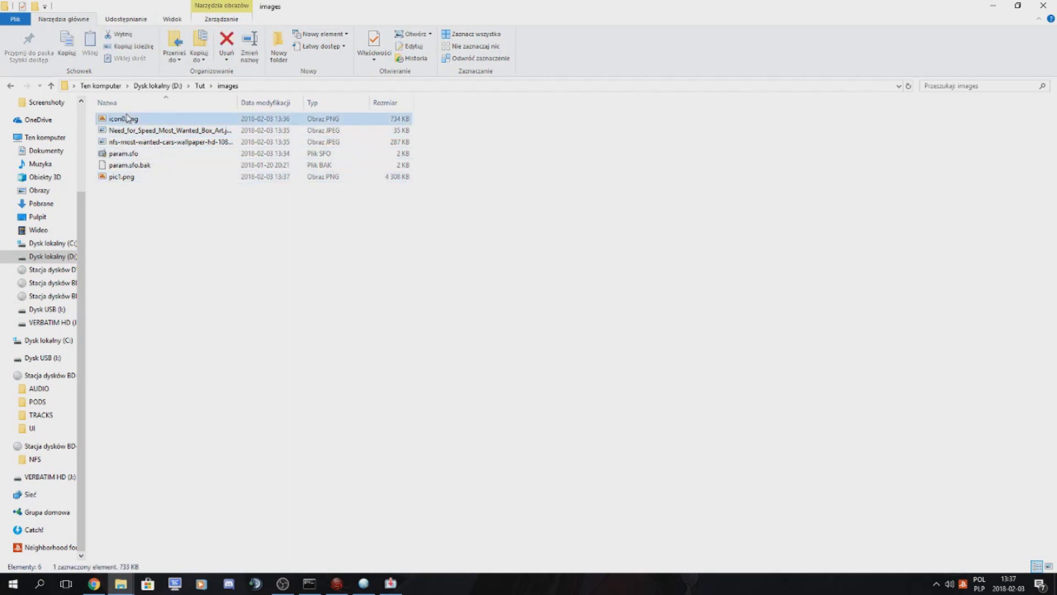
click(175, 284)
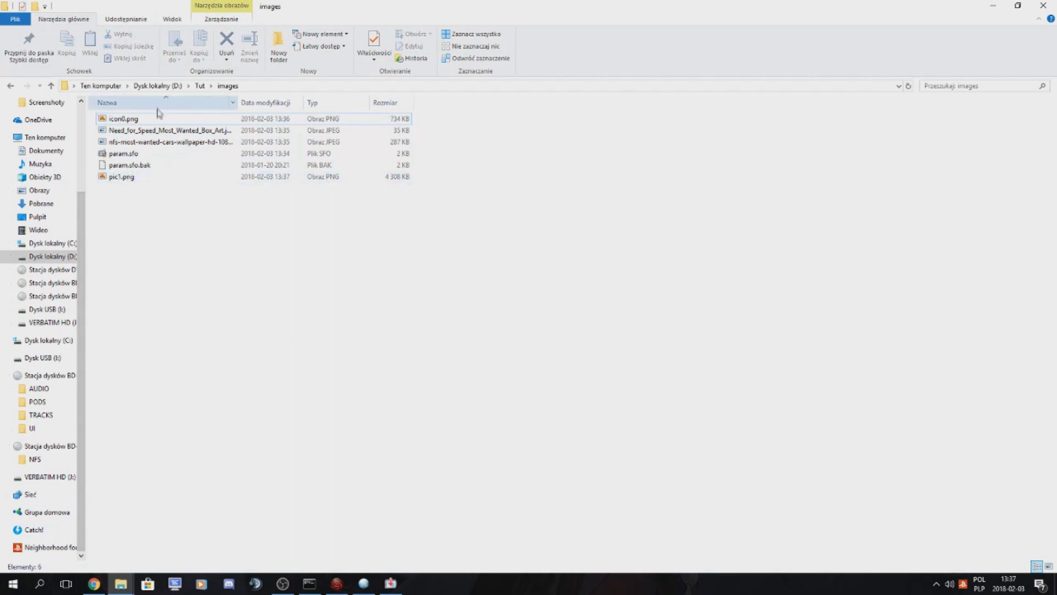
click(43, 578)
Step: Launch GIMP 2 from Start search and move its window to reveal the images folder
text(GIMP)
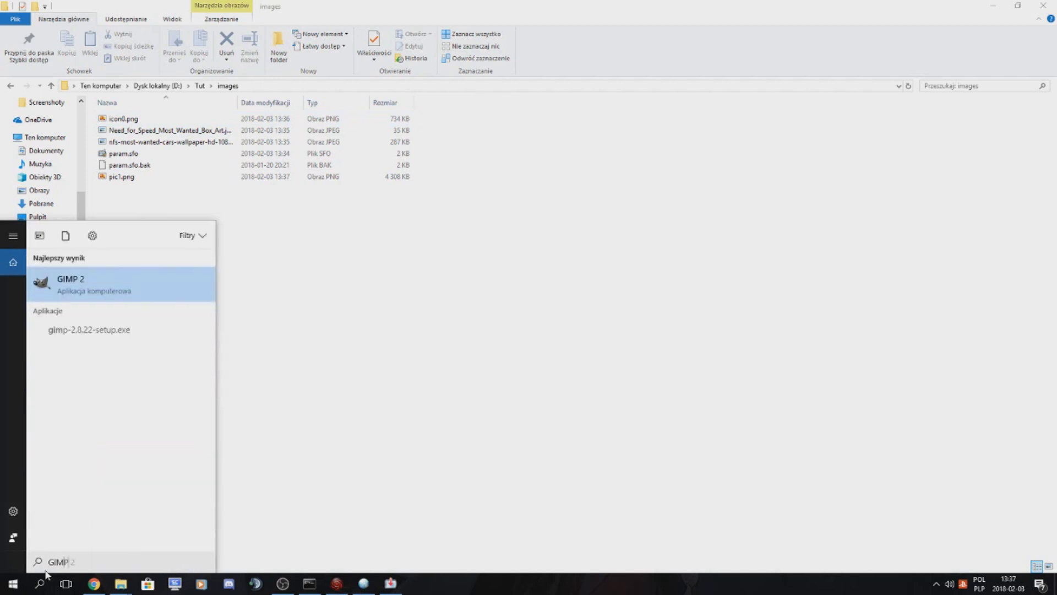
key(Return)
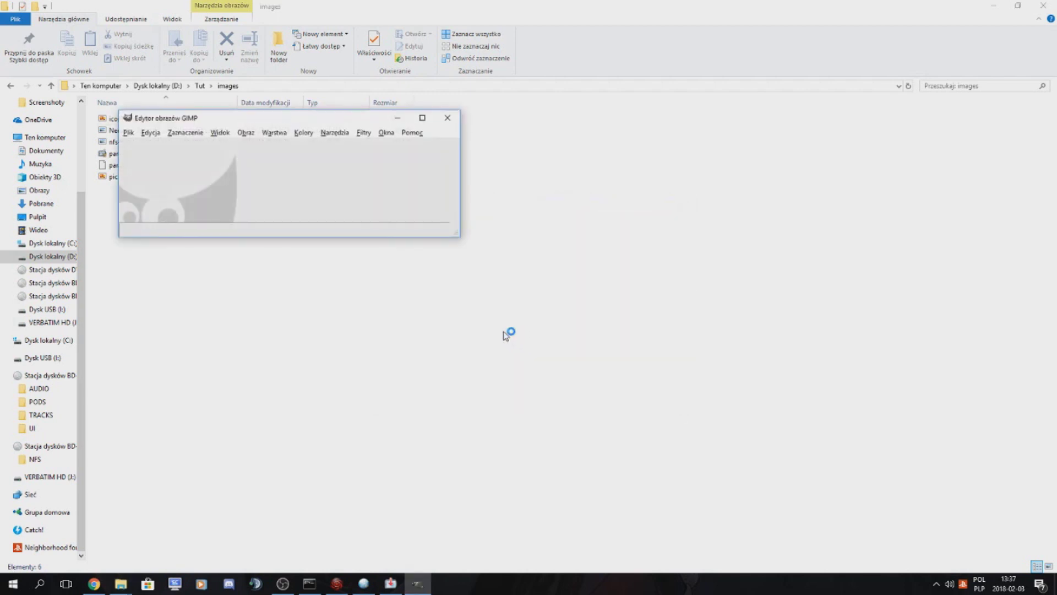
drag(182, 116, 323, 222)
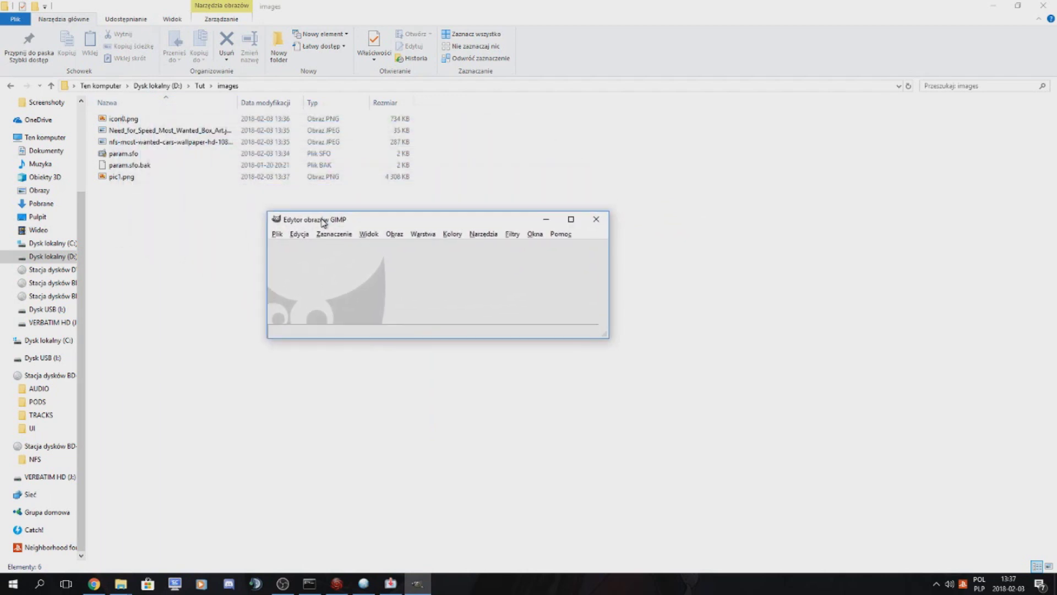
click(275, 234)
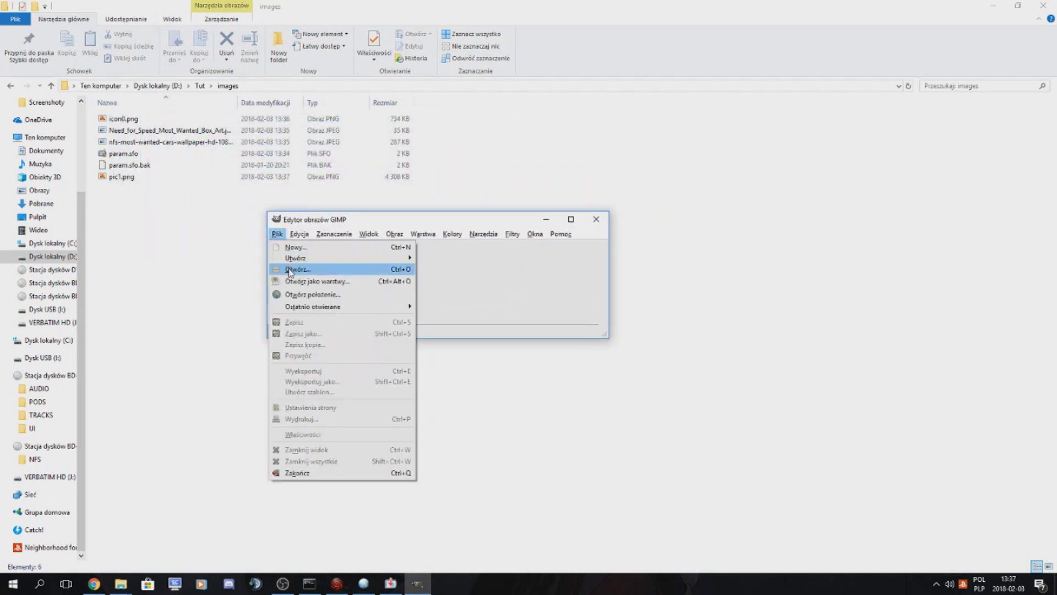
Step: Open D:\Tut\images\icon0.png in GIMP and move the image window higher
click(292, 258)
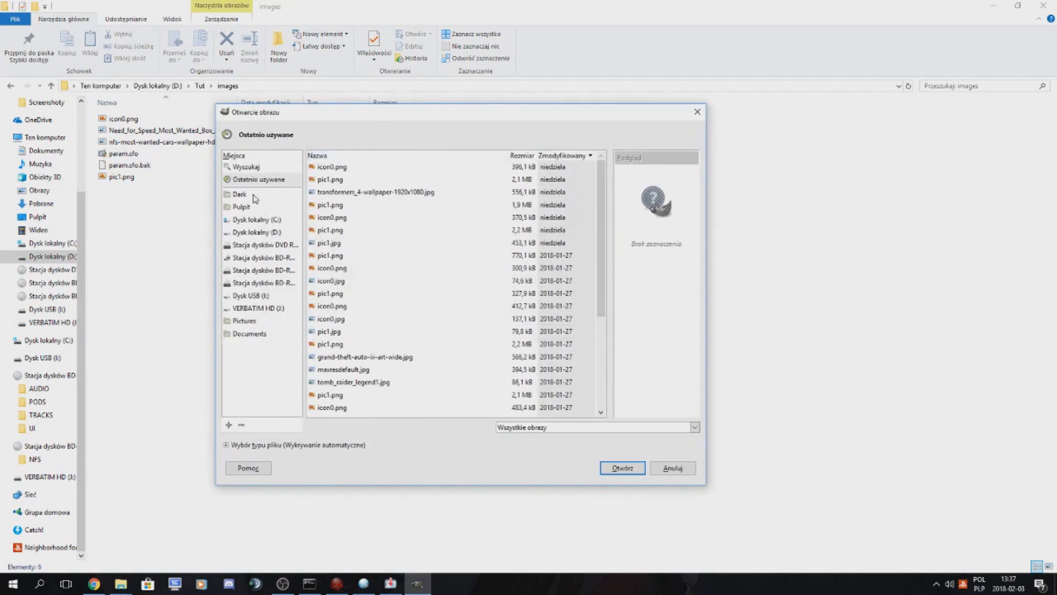
click(254, 232)
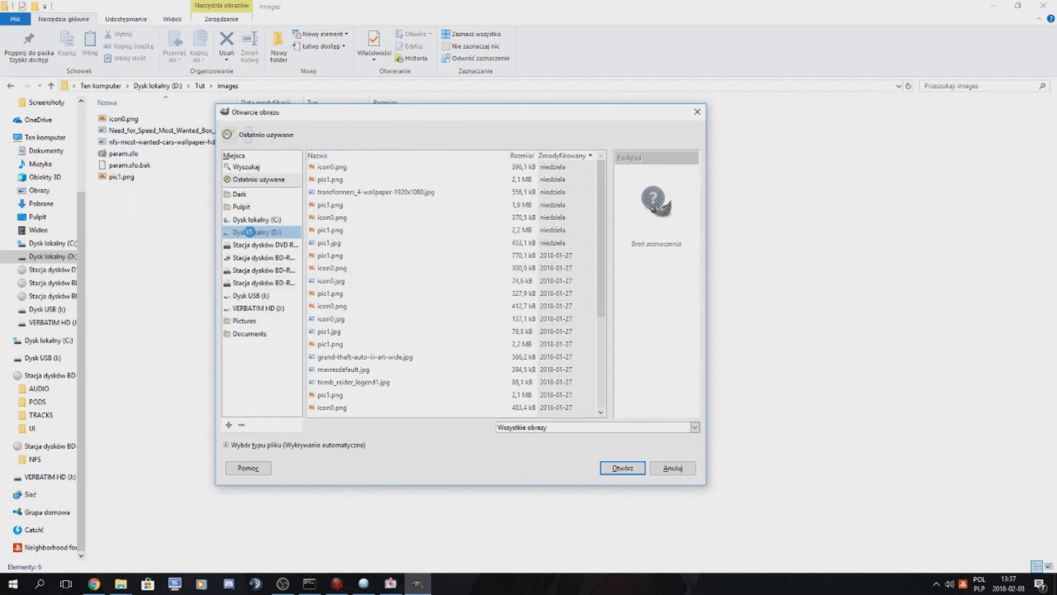
scroll(336, 363, down, 3)
scroll(321, 376, down, 3)
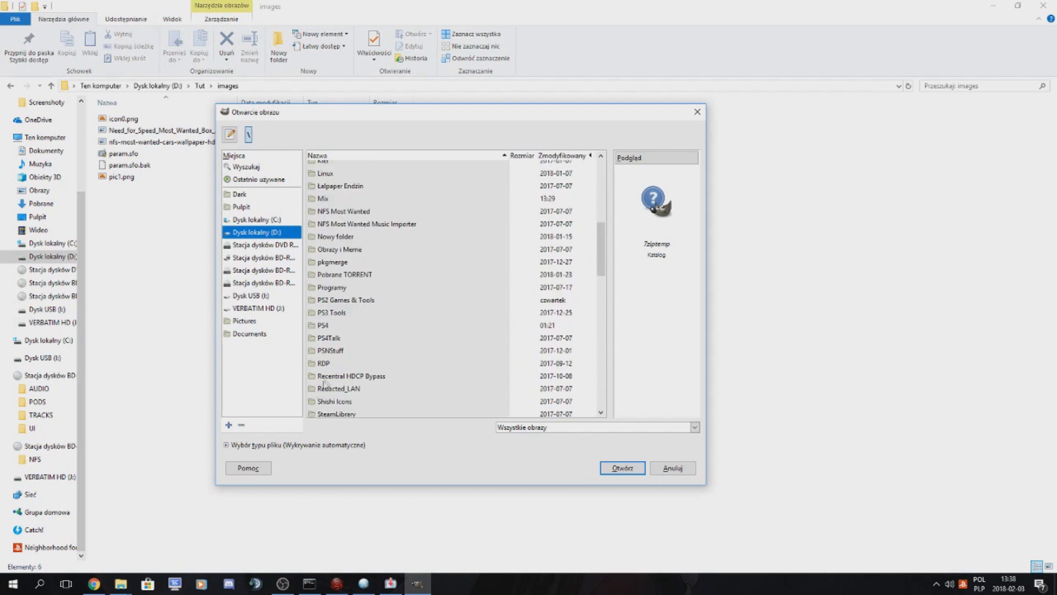
scroll(333, 349, down, 3)
double_click(320, 306)
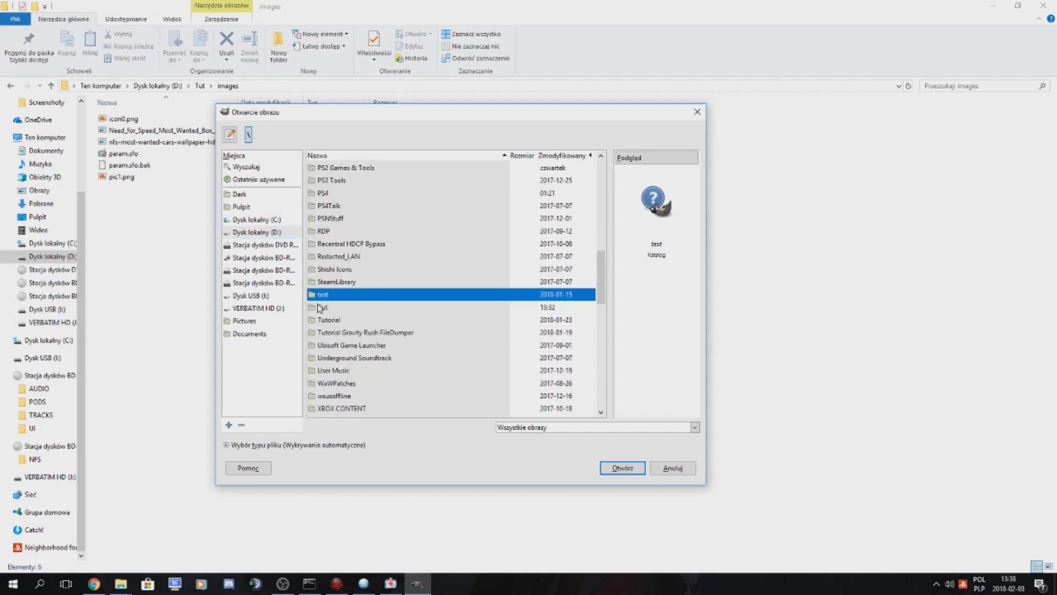
double_click(356, 183)
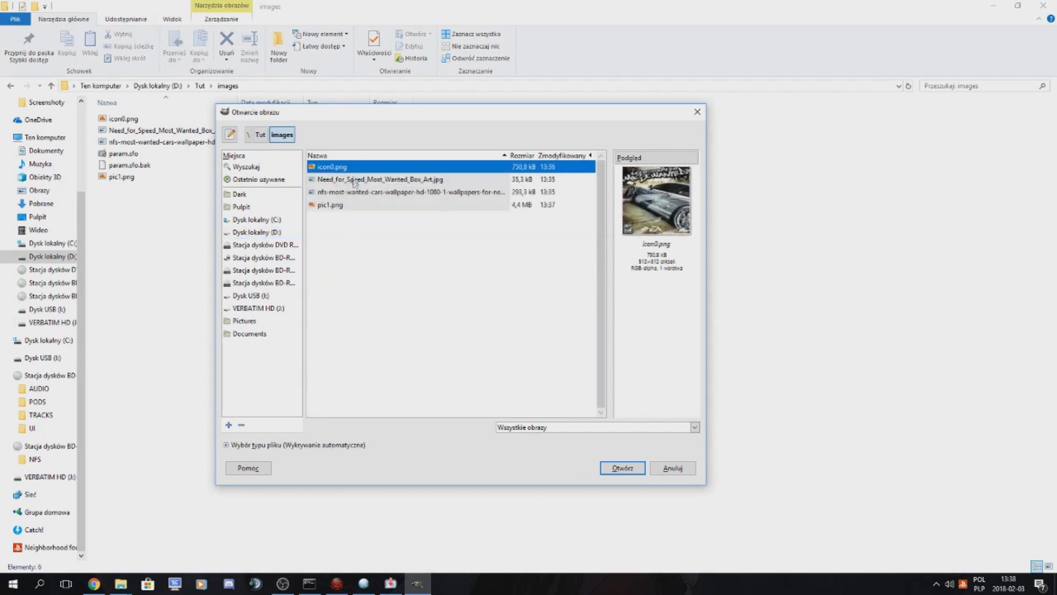
click(625, 470)
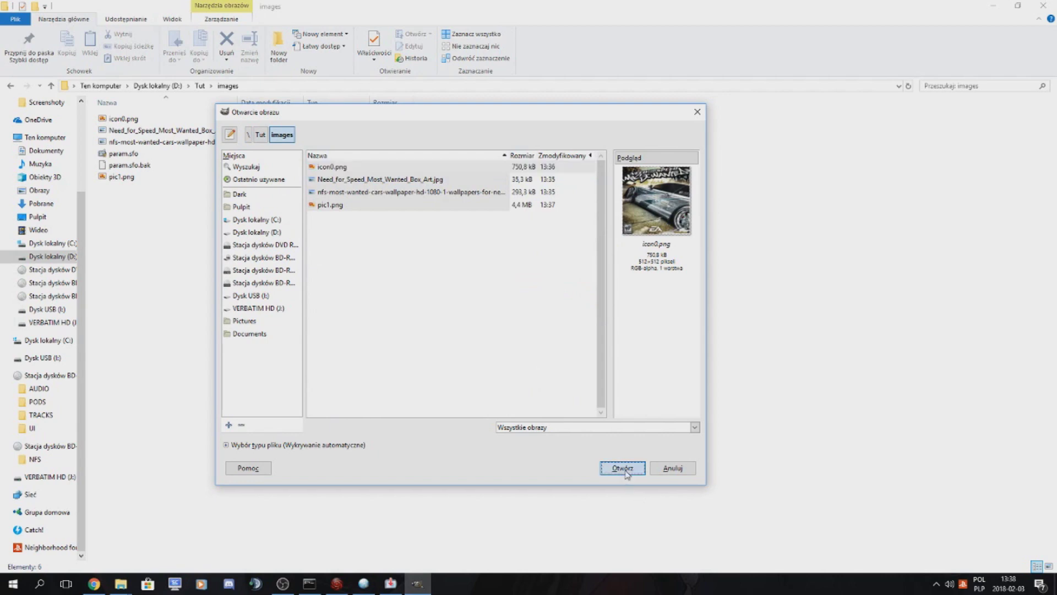
drag(432, 222, 447, 97)
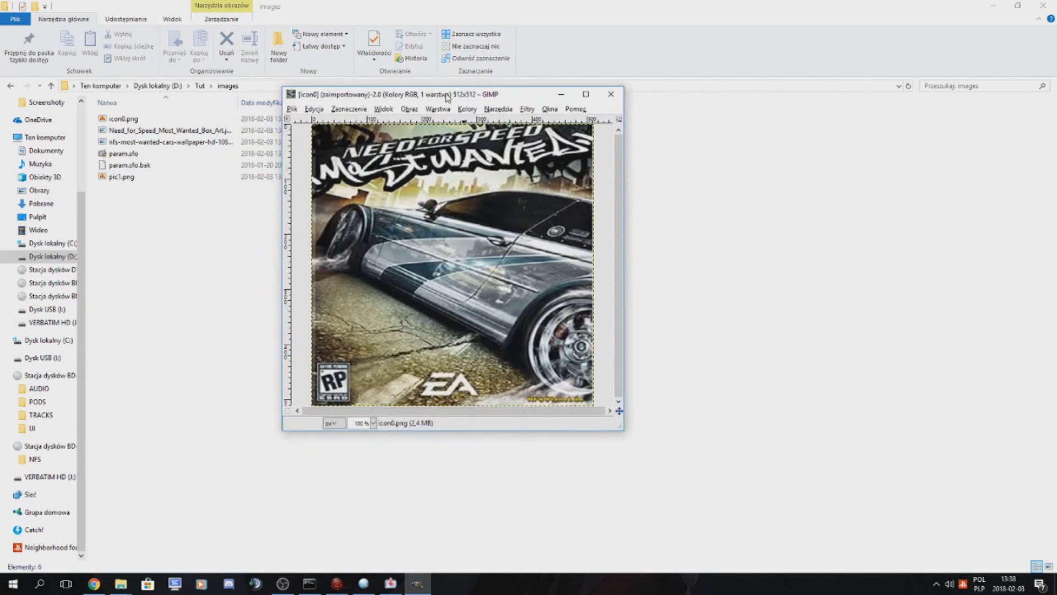
Step: Flatten icon0 and export it as PNG, replacing the original icon0.png
click(409, 109)
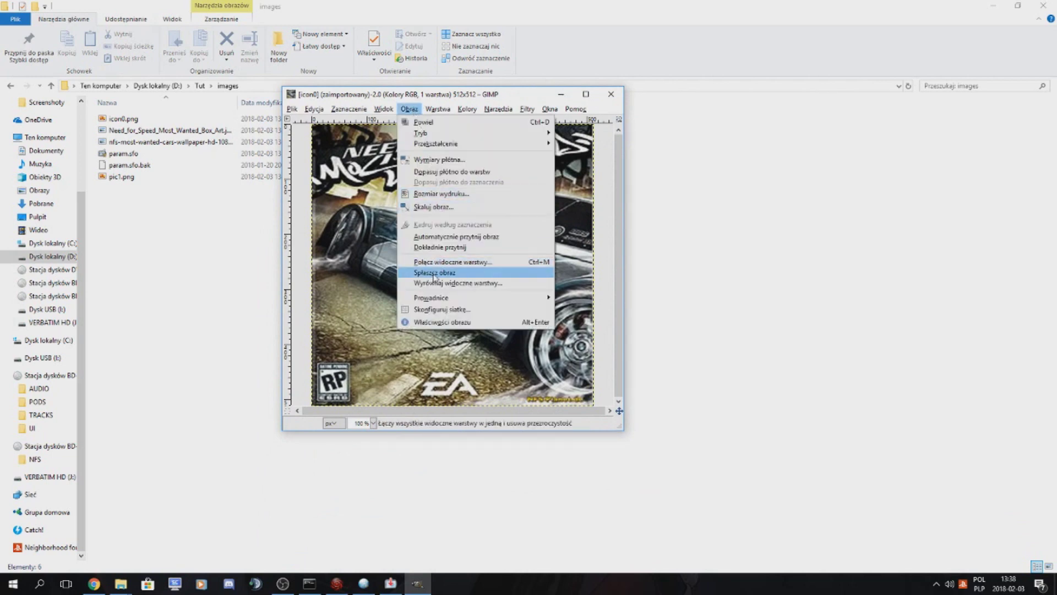
click(434, 275)
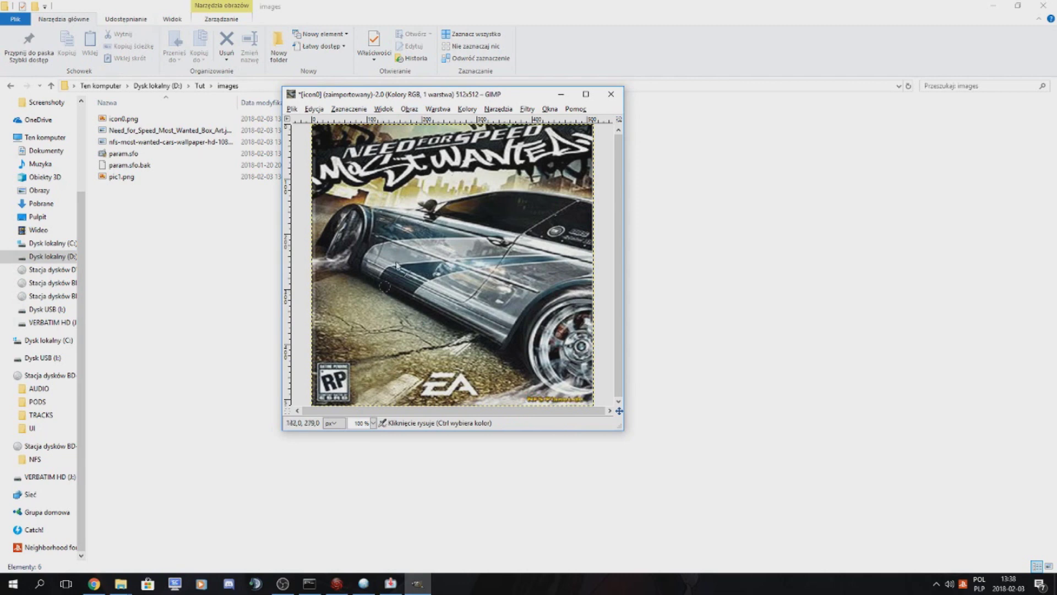
click(292, 109)
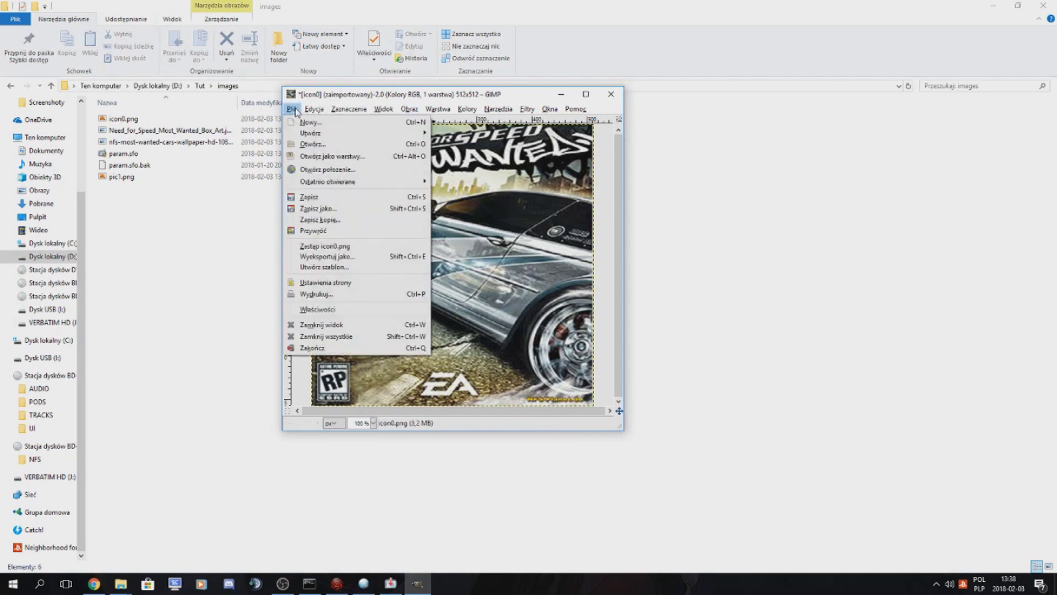
click(317, 257)
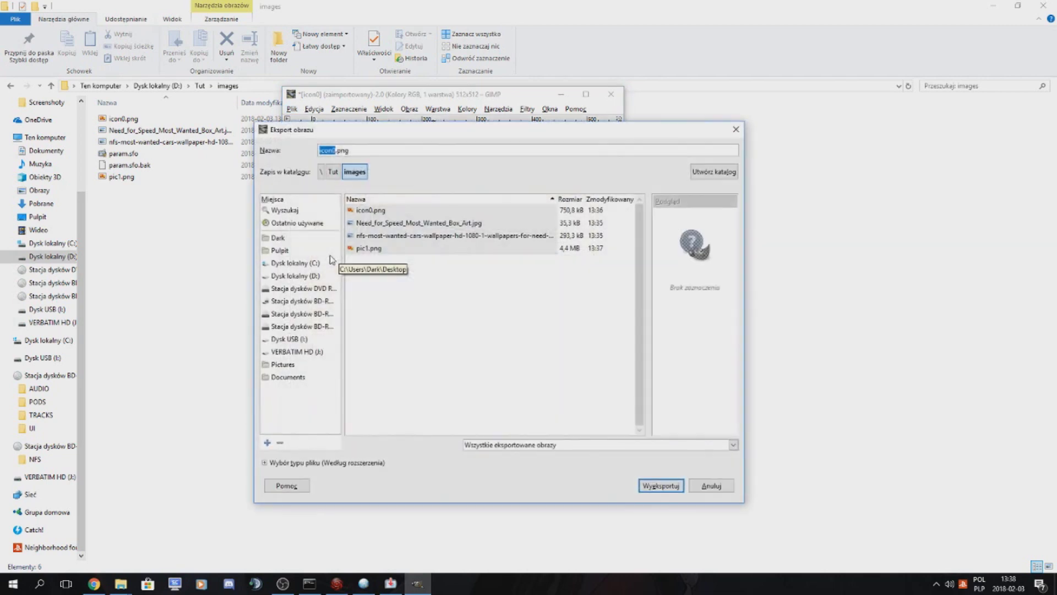
click(652, 487)
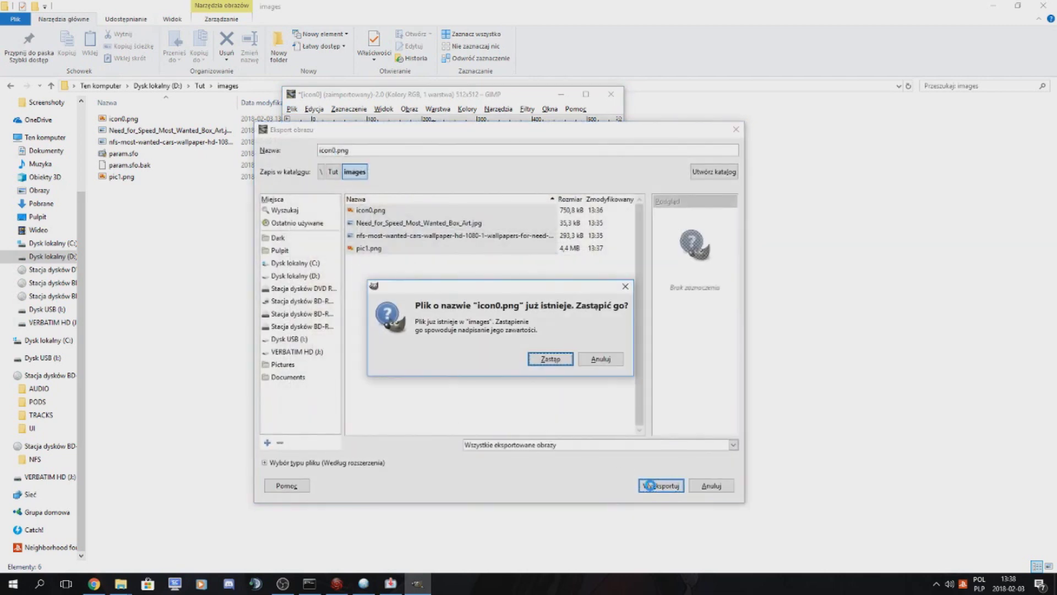
click(561, 360)
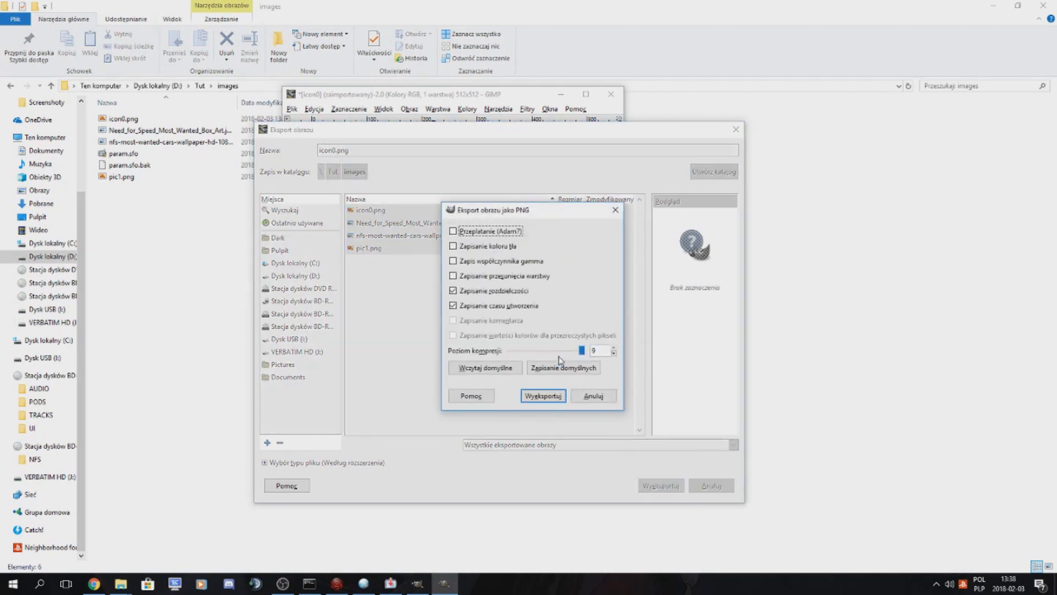
click(555, 395)
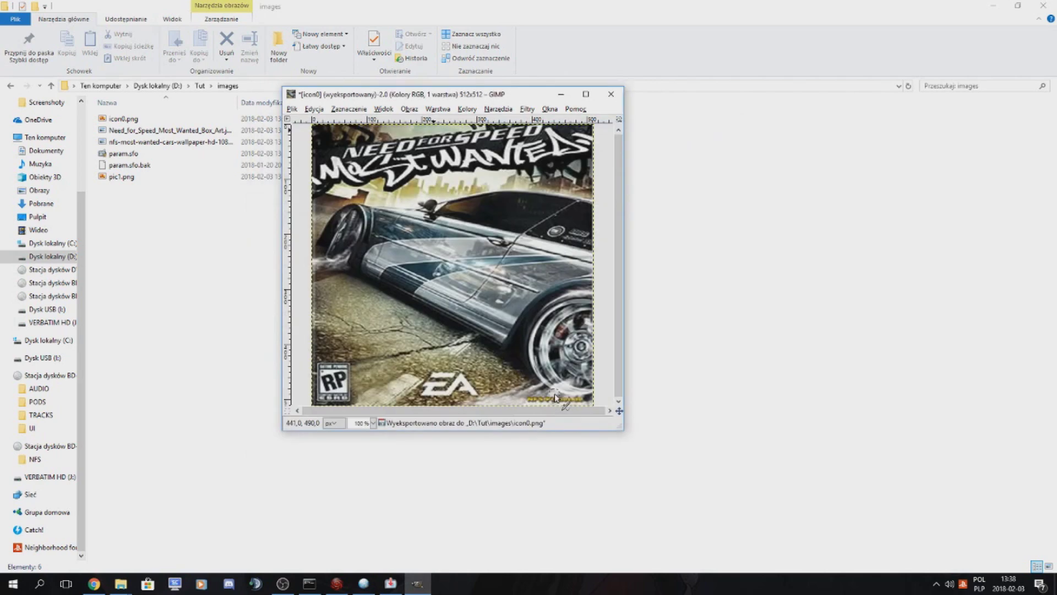
click(294, 109)
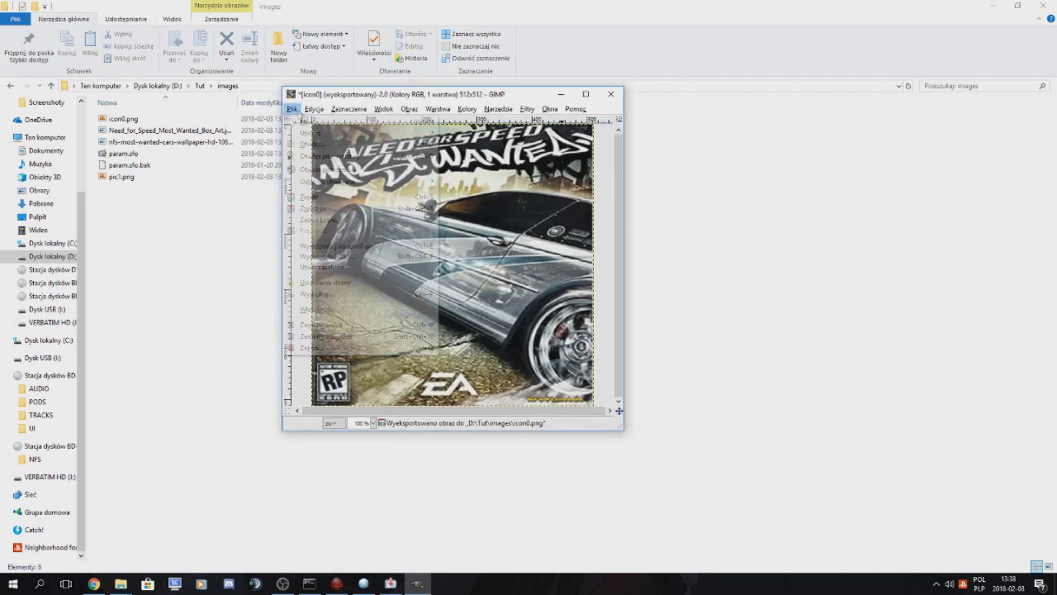
Step: Open and flatten the Need for Speed wallpaper JPEG, then cancel its export
click(301, 145)
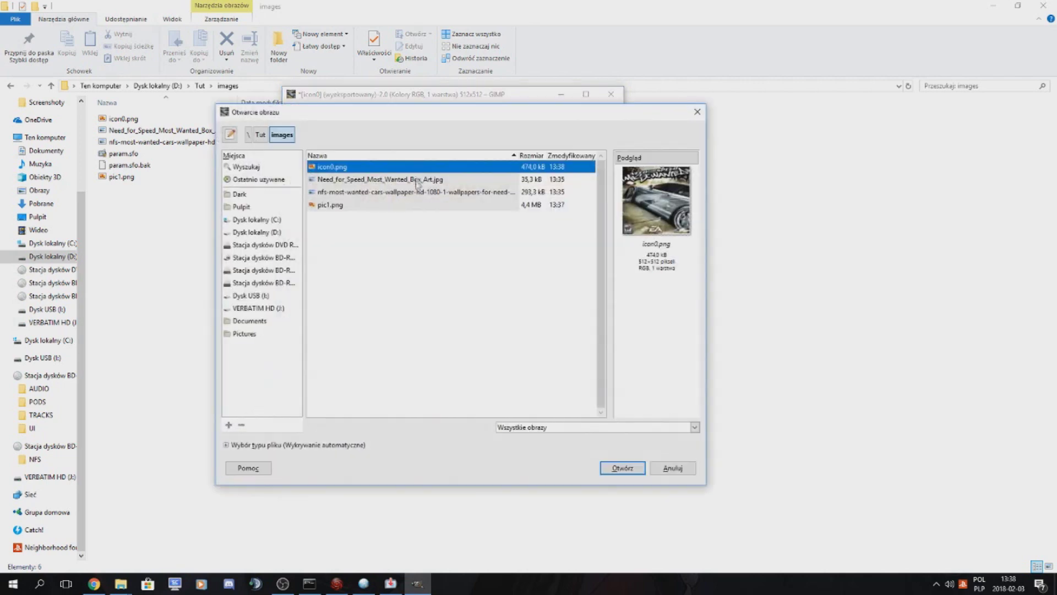
click(369, 194)
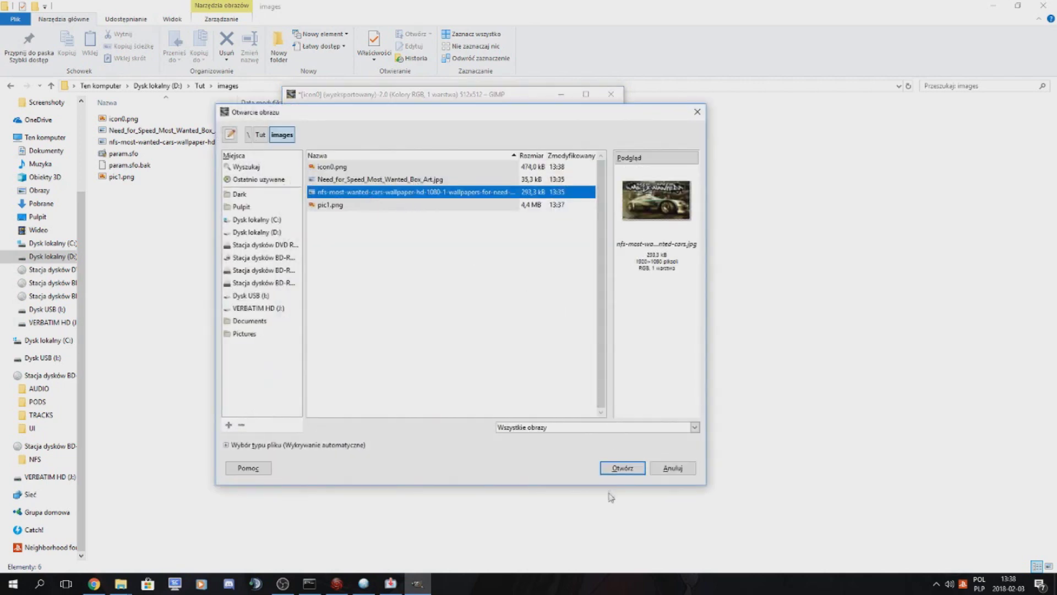
click(622, 468)
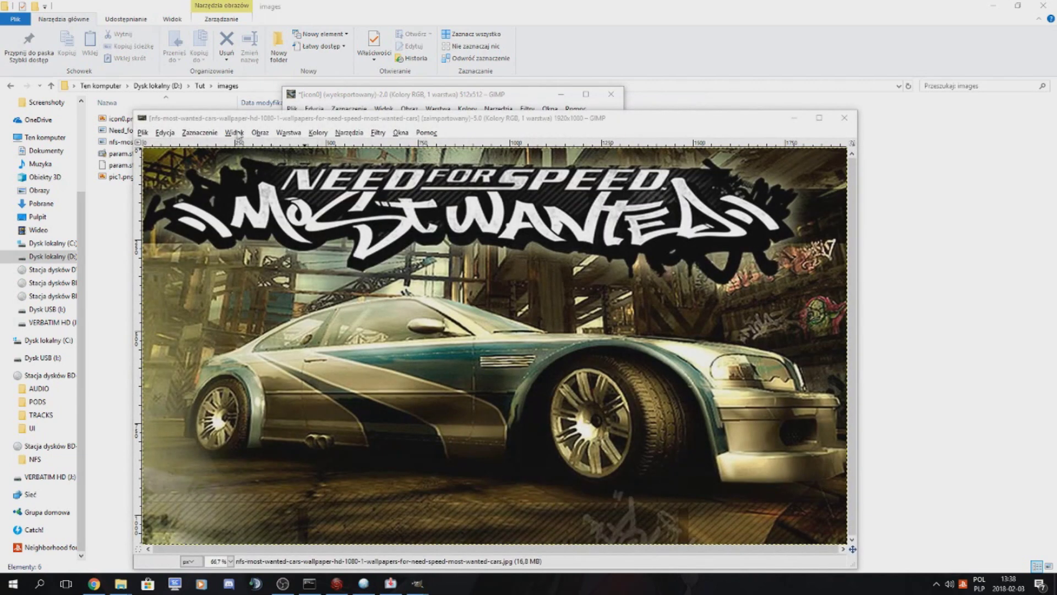
click(259, 133)
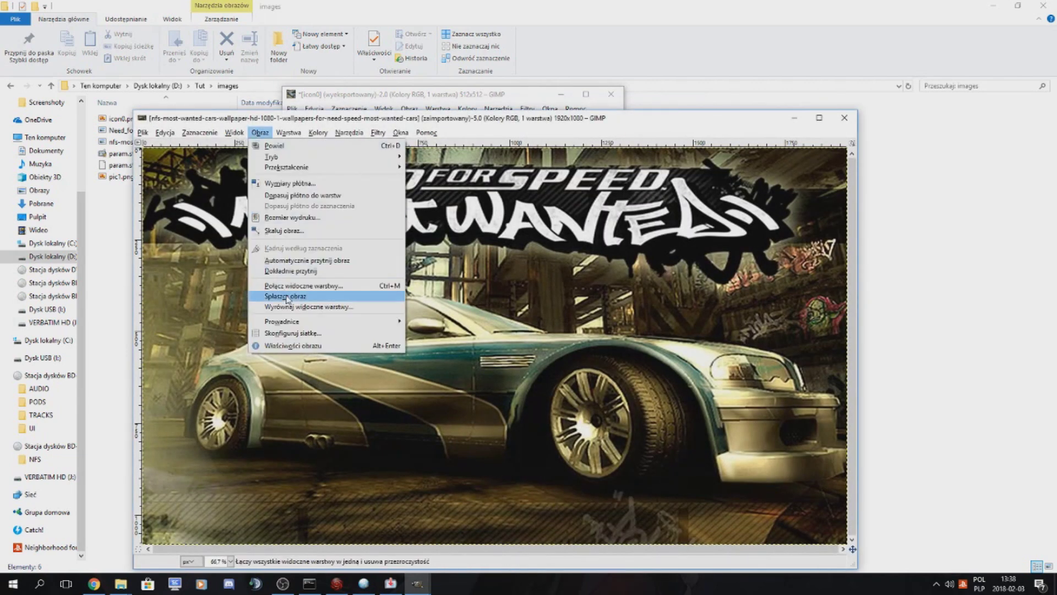
click(285, 297)
click(143, 133)
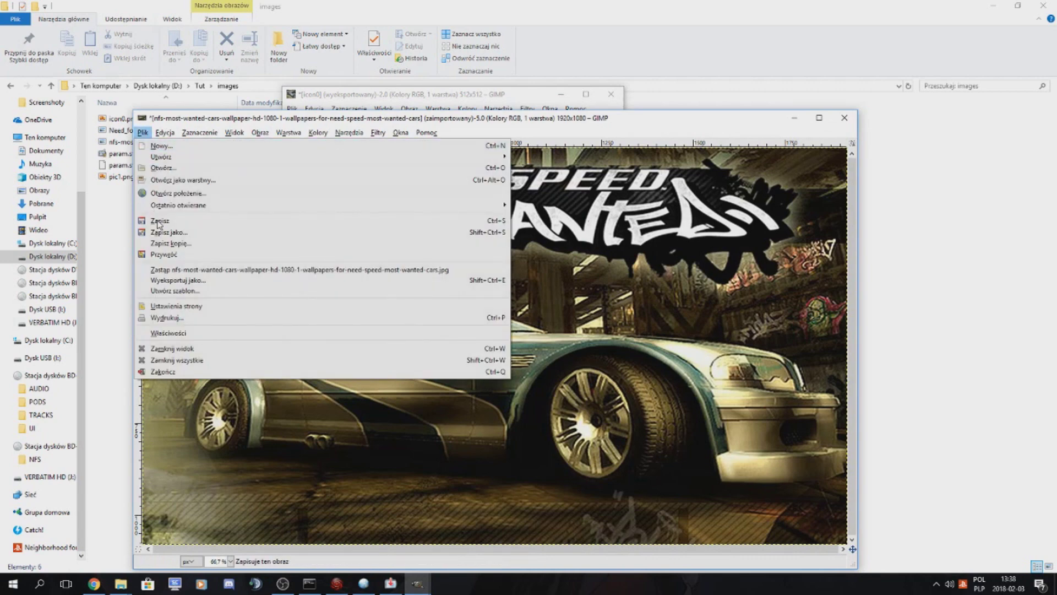
click(170, 281)
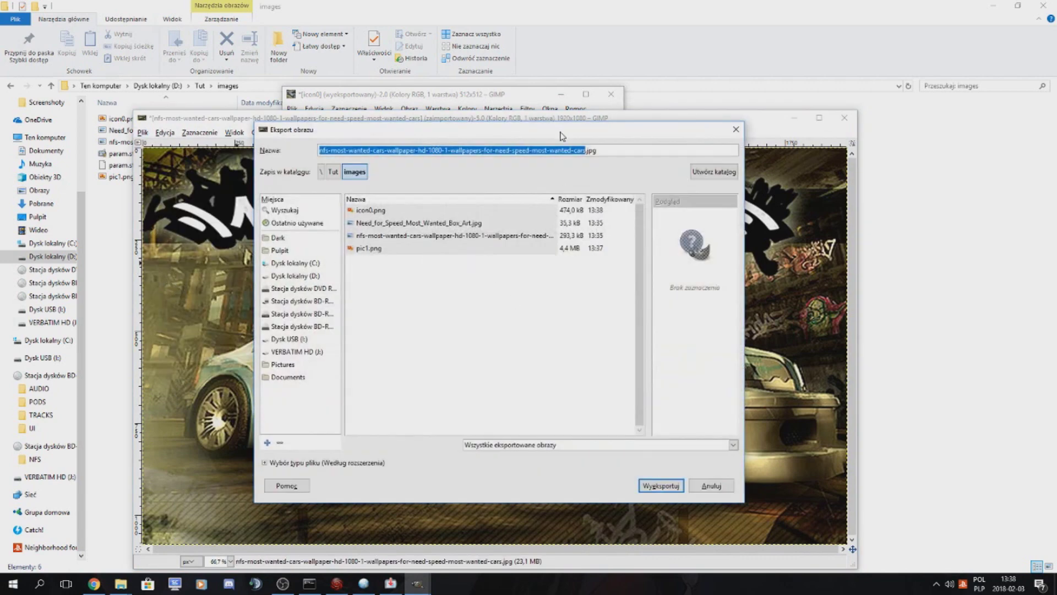
click(736, 129)
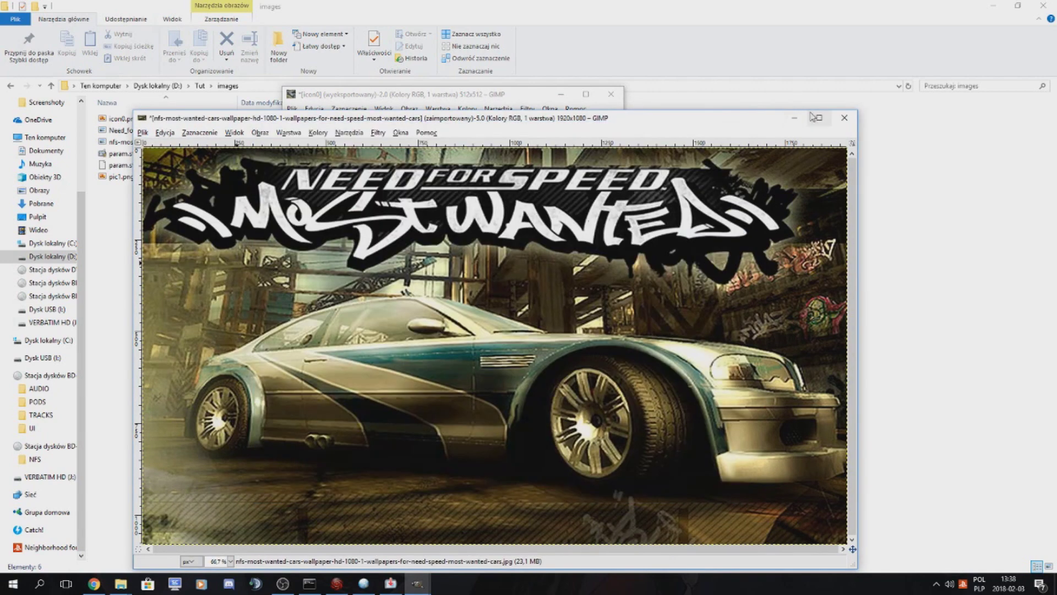
Step: Open pic1.png and close the wallpaper without saving its changes
click(144, 132)
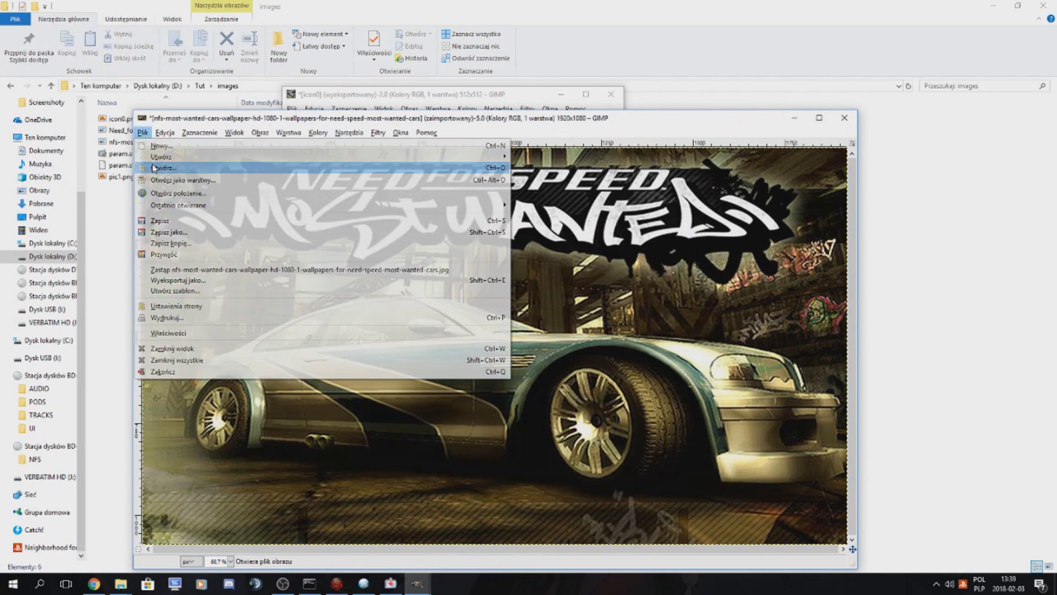
click(160, 168)
double_click(348, 203)
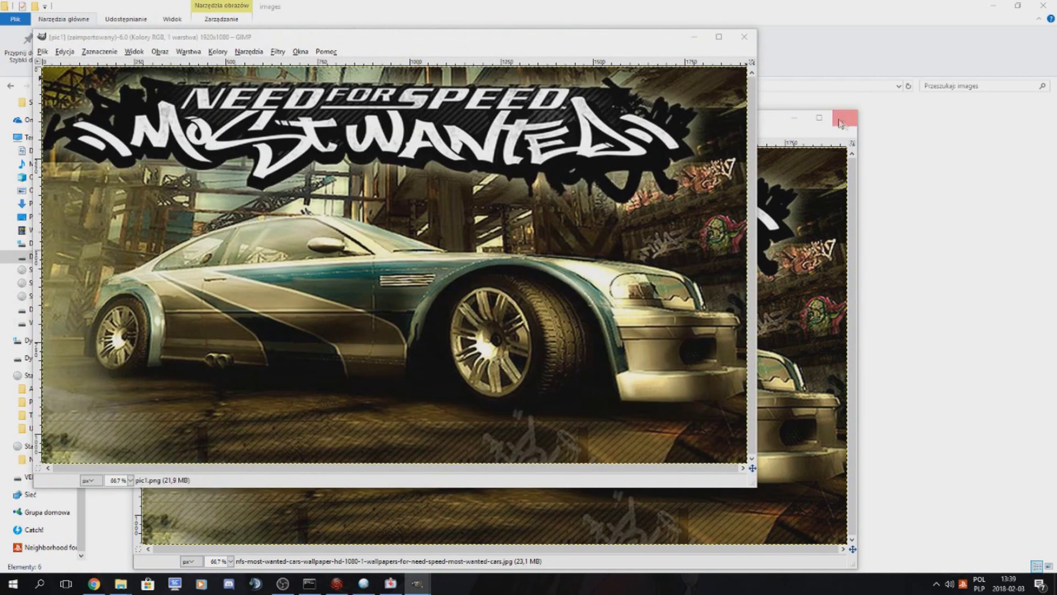
click(843, 121)
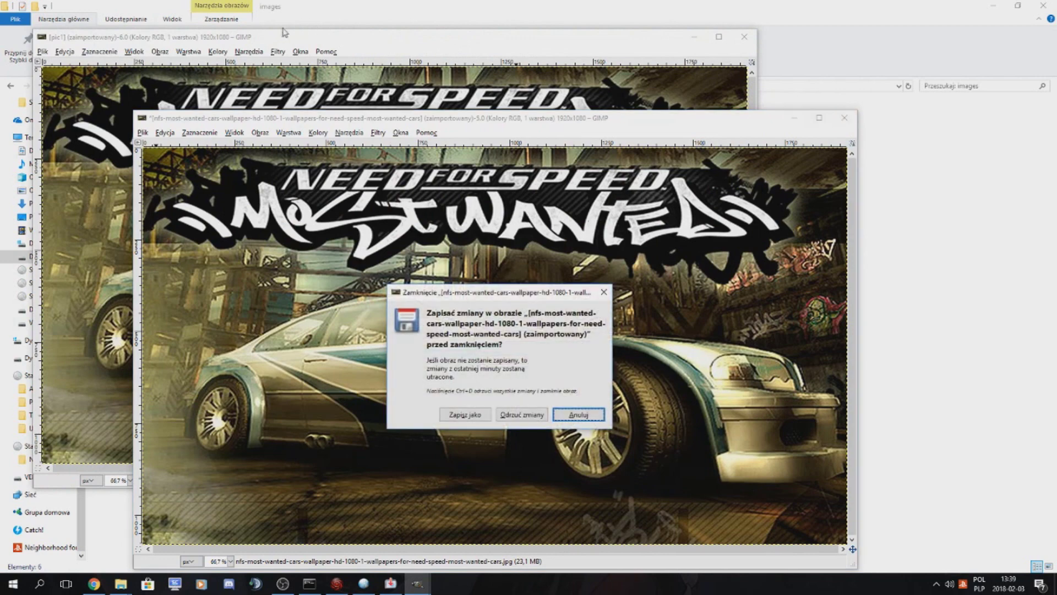
click(522, 414)
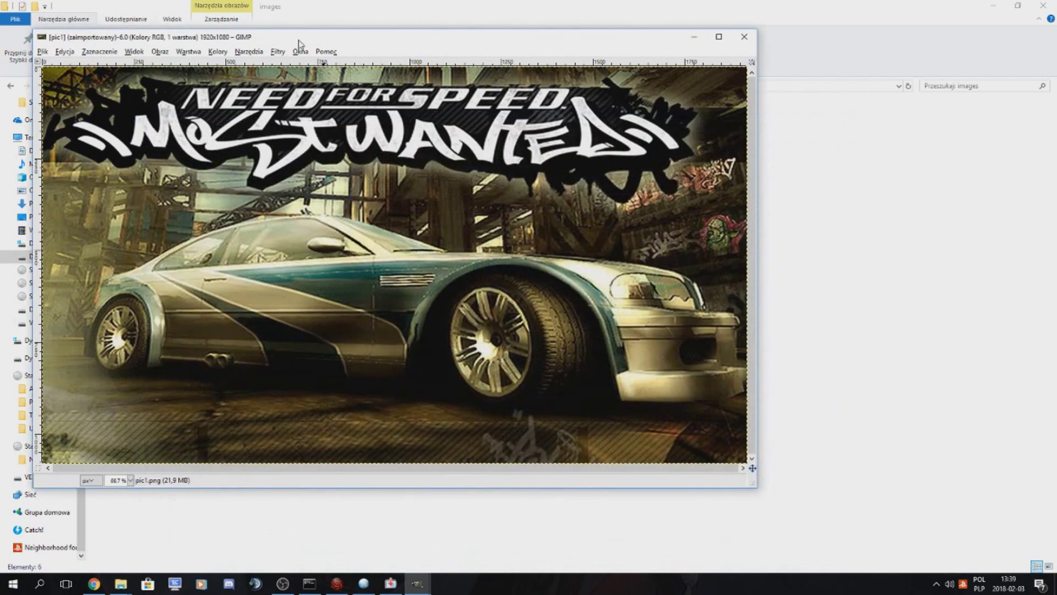
drag(201, 48, 282, 94)
Step: Flatten pic1 and export it as PNG over the existing pic1.png
click(237, 99)
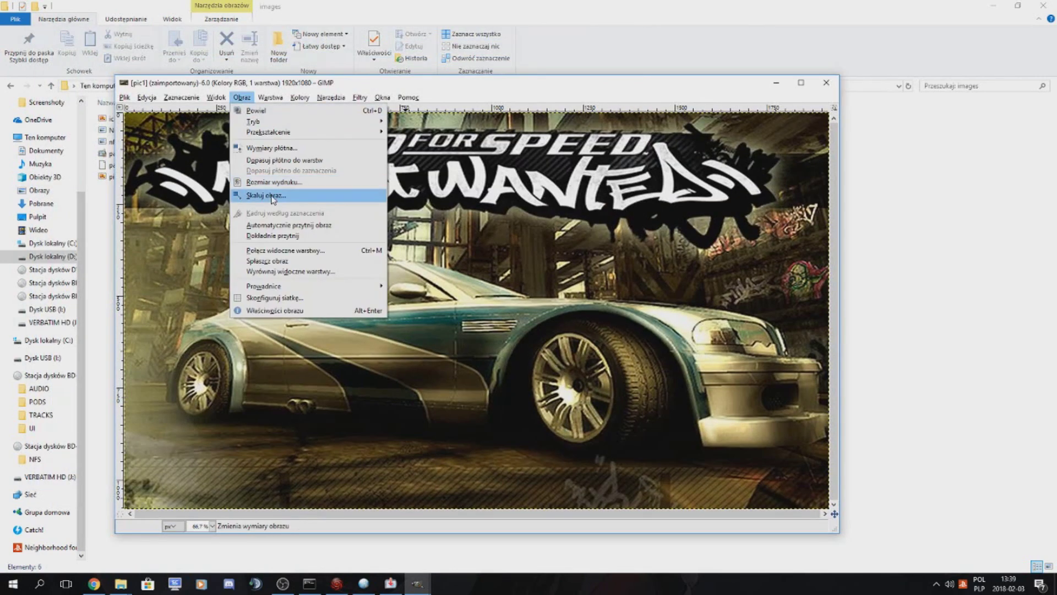
click(272, 263)
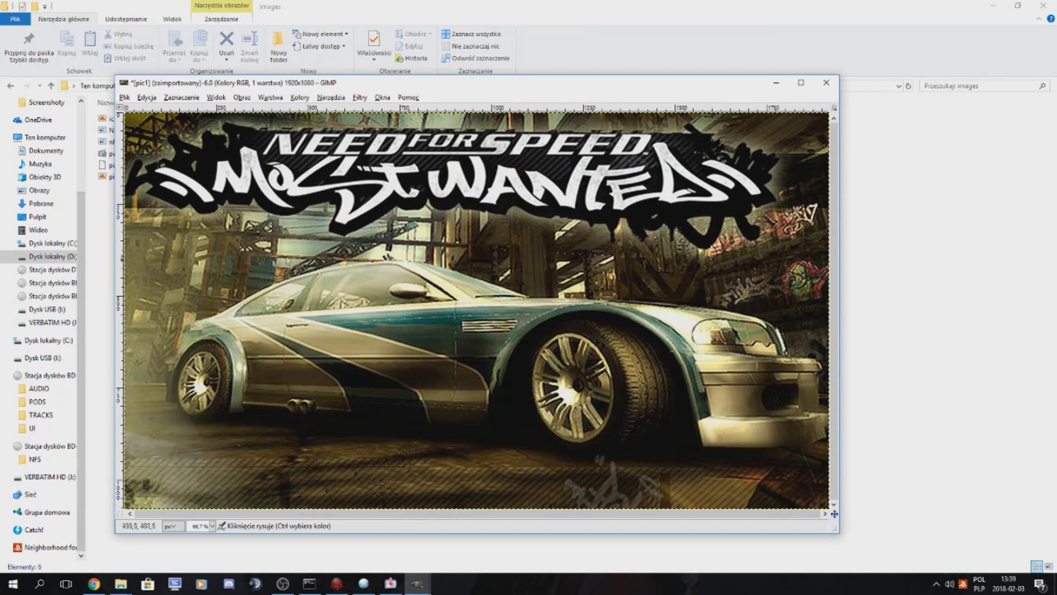
click(125, 98)
click(159, 246)
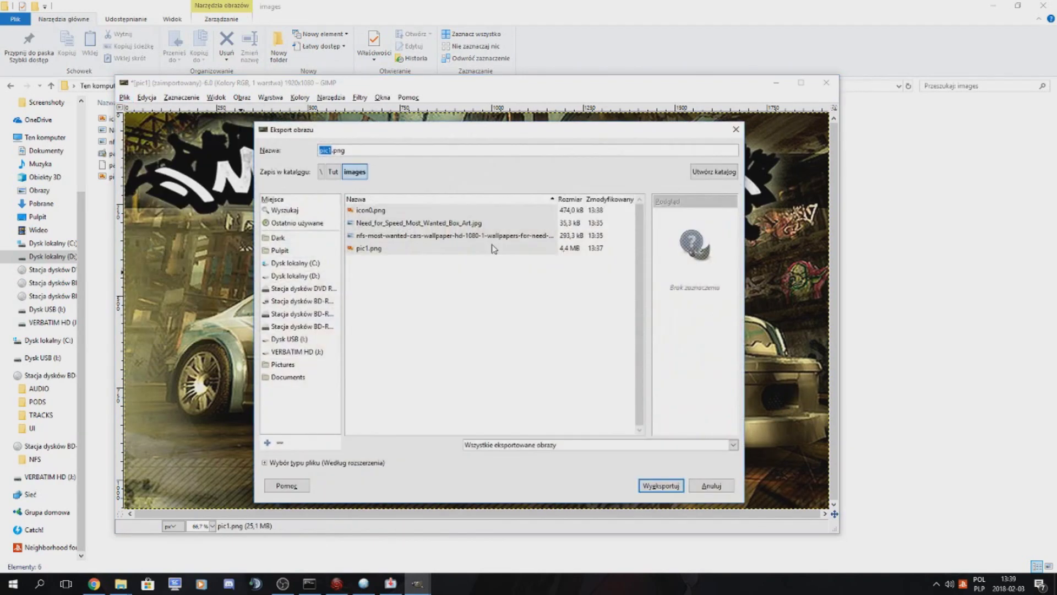
click(661, 486)
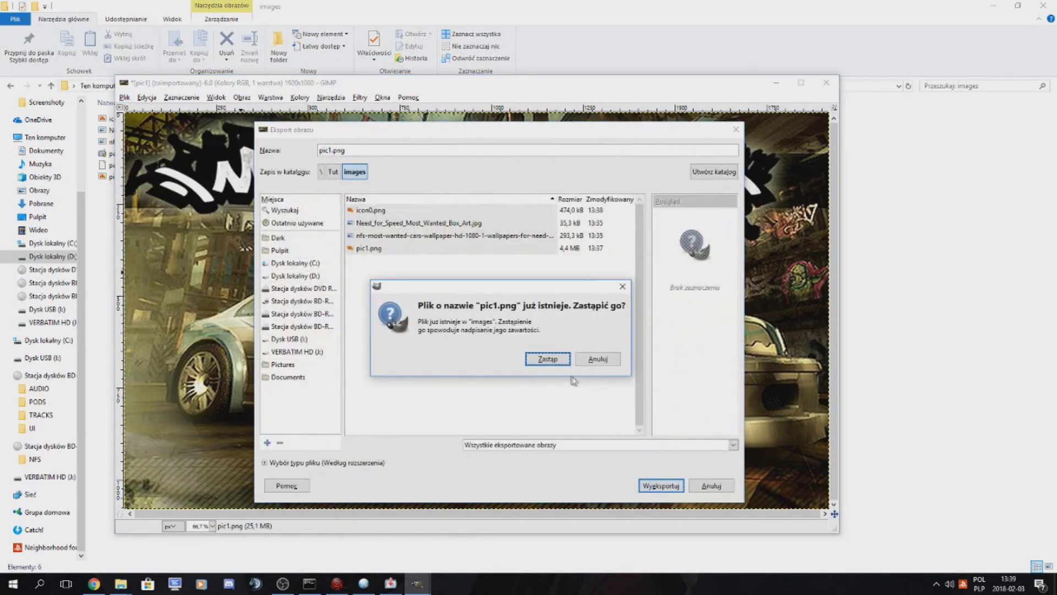
click(546, 359)
click(544, 394)
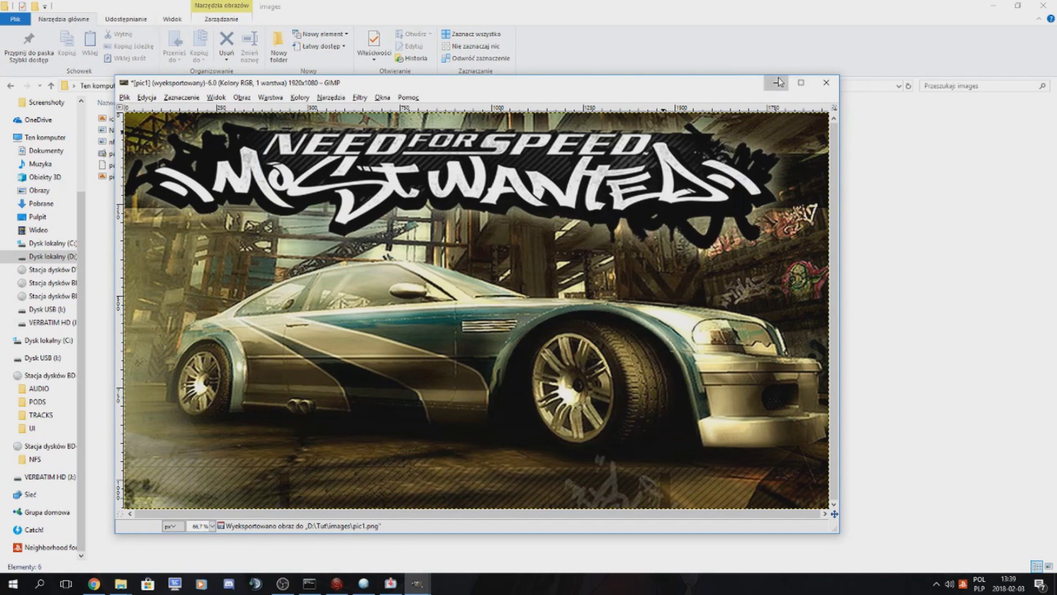
click(778, 82)
Step: Open Image0's settings in Fake PKG Generator and navigate to its sce_sys folder
click(559, 95)
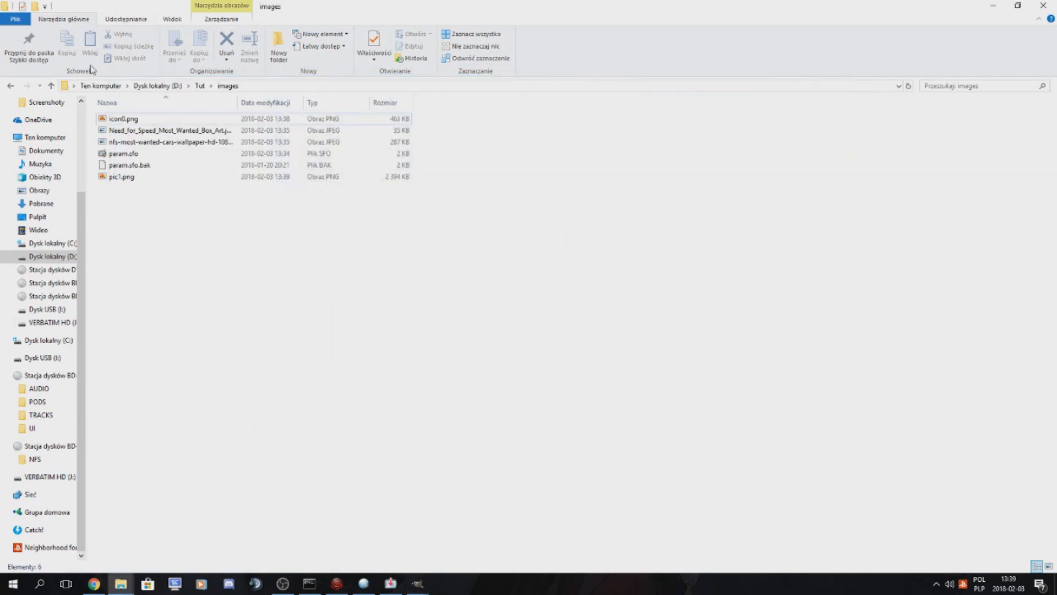
click(391, 583)
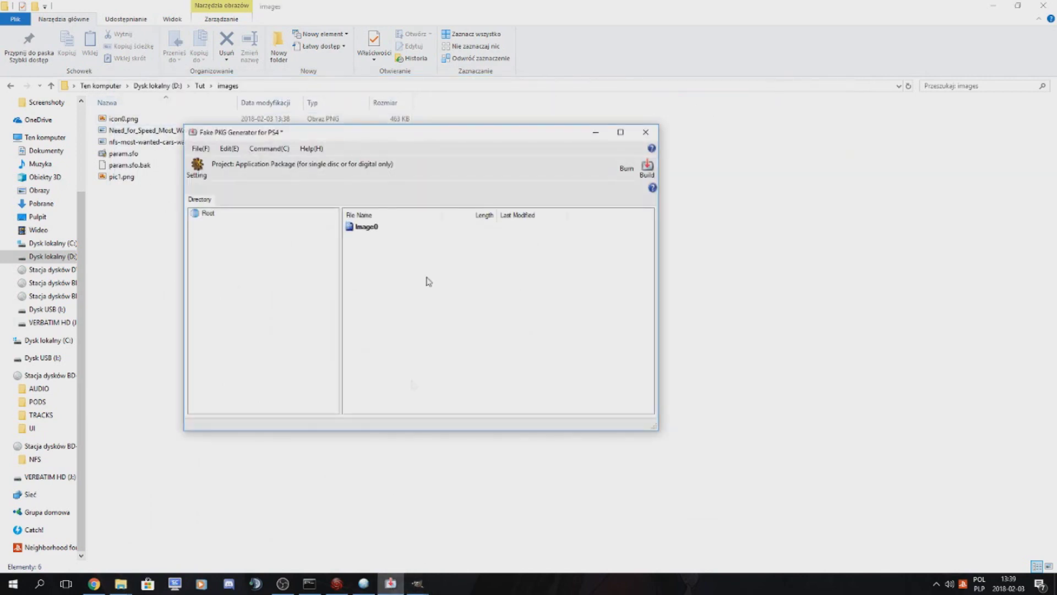
double_click(366, 227)
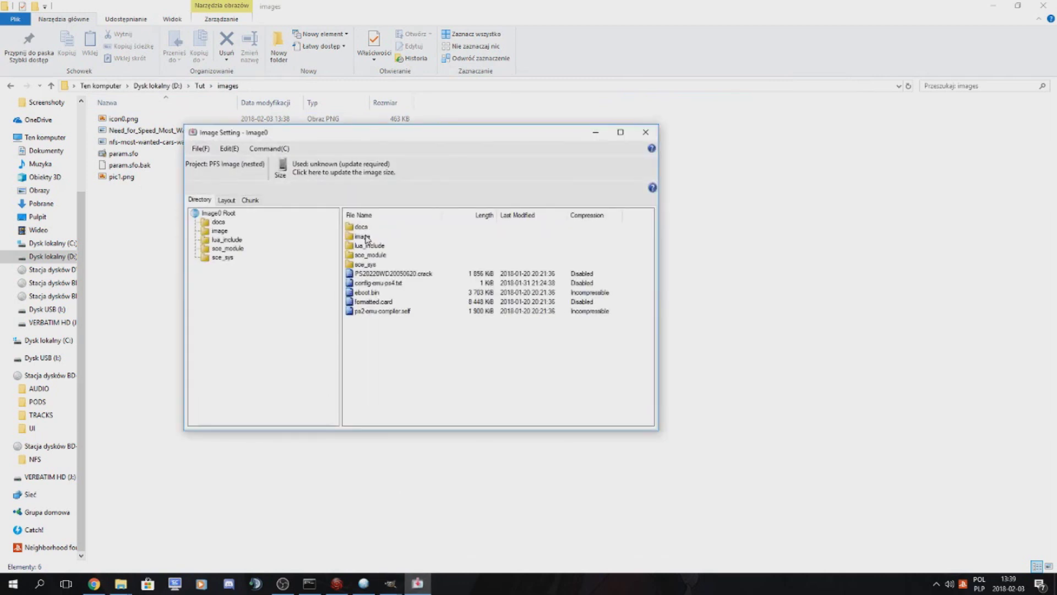
double_click(366, 237)
click(216, 222)
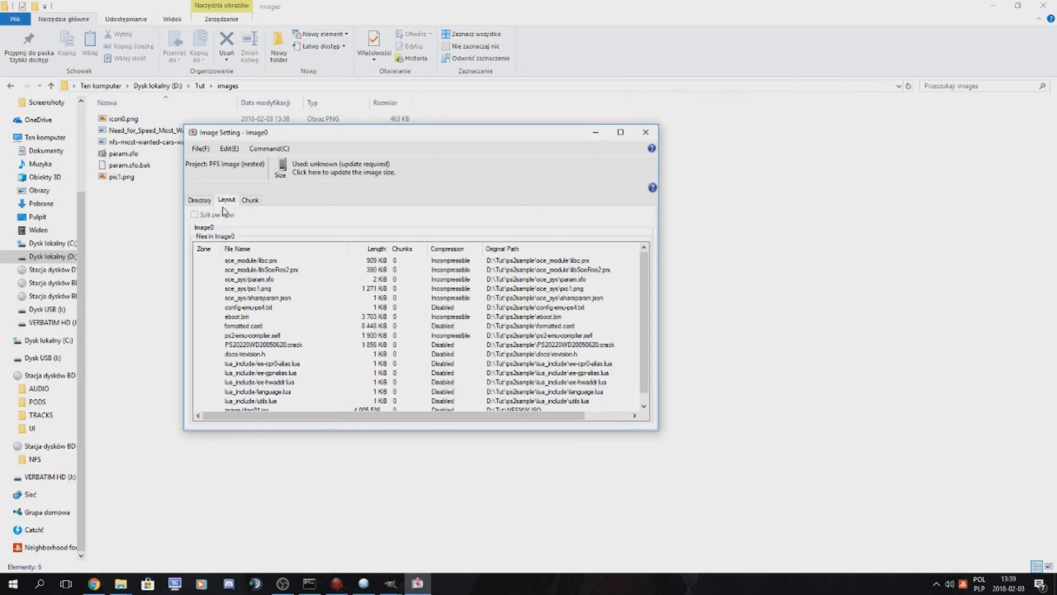
click(209, 204)
click(215, 213)
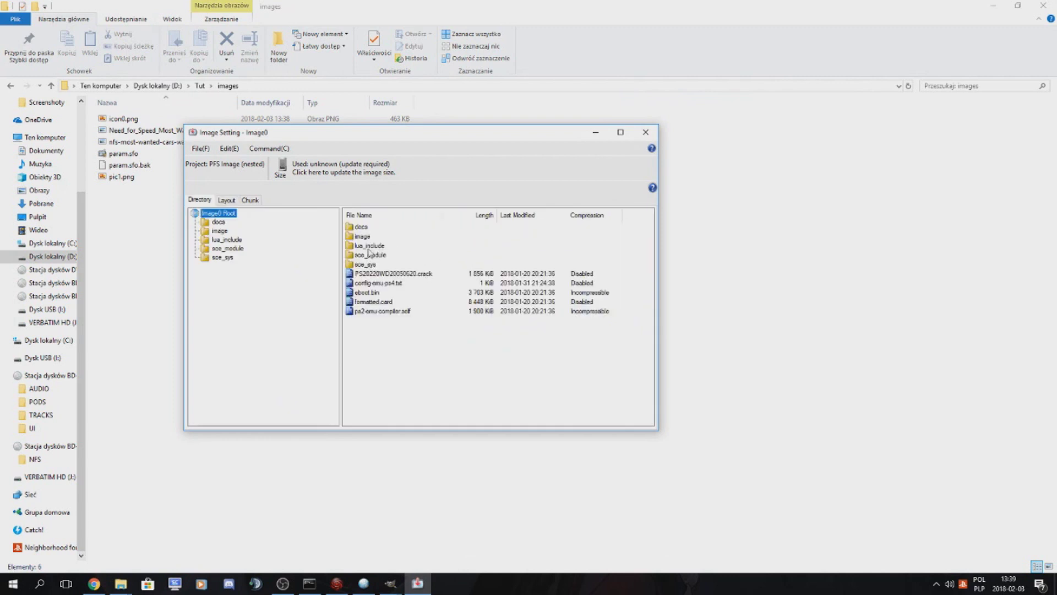
double_click(371, 264)
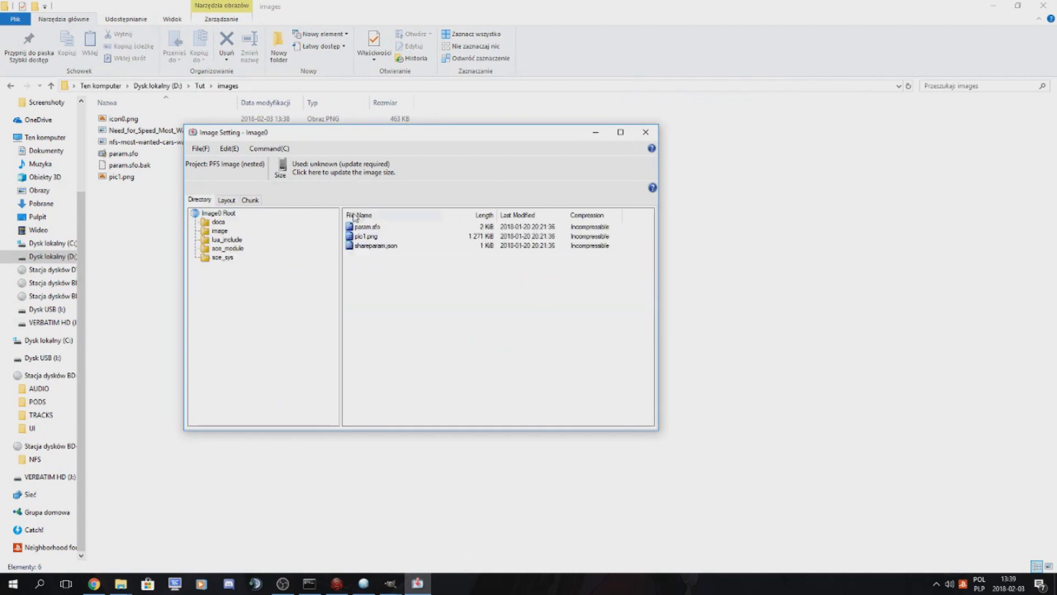
Step: Copy icon0.png, param.sfo and pic1.png into sce_sys, overwriting the originals
click(136, 120)
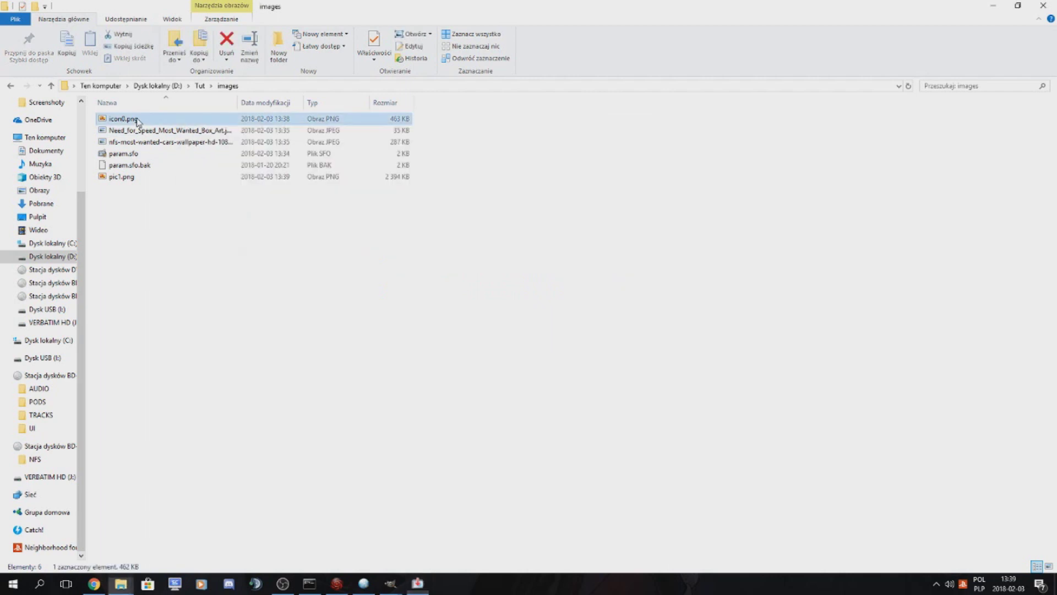
ctrl+click(123, 154)
ctrl+click(121, 177)
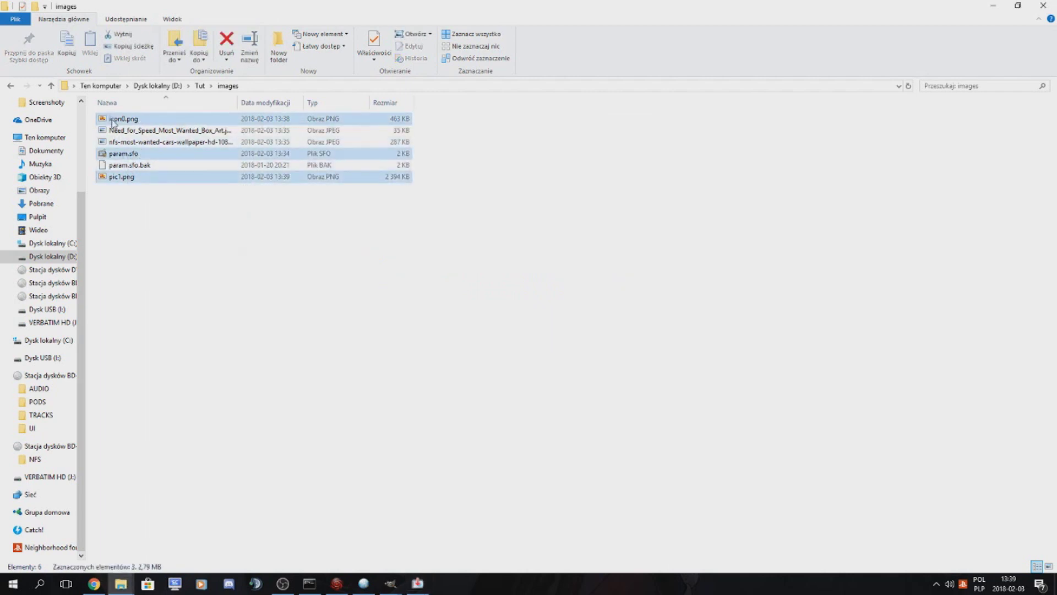
drag(112, 122, 443, 342)
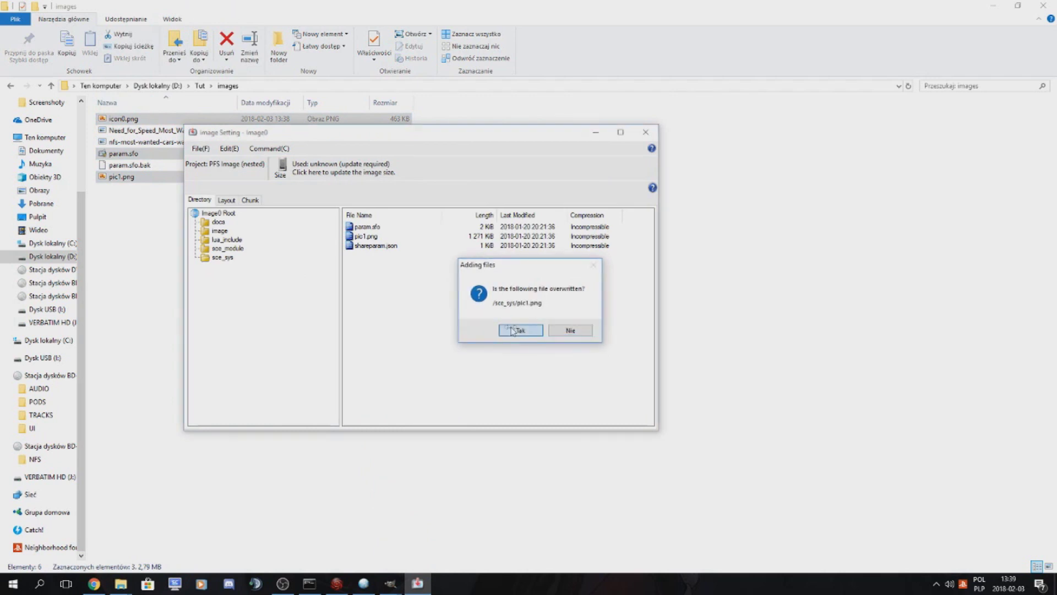
click(513, 330)
Step: Assign Image0 Root to chunk #0
click(253, 200)
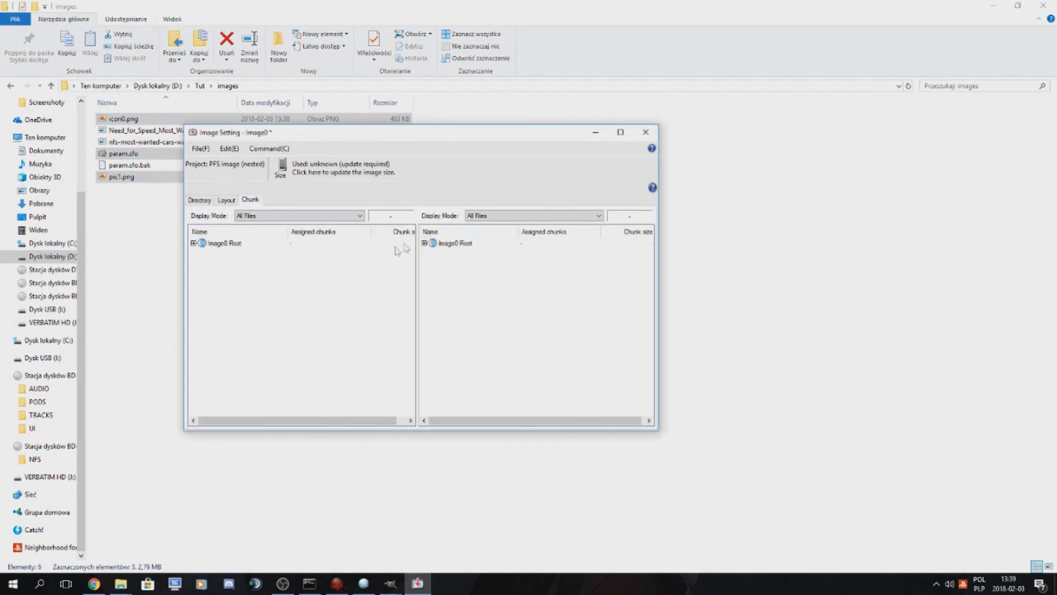
right_click(436, 249)
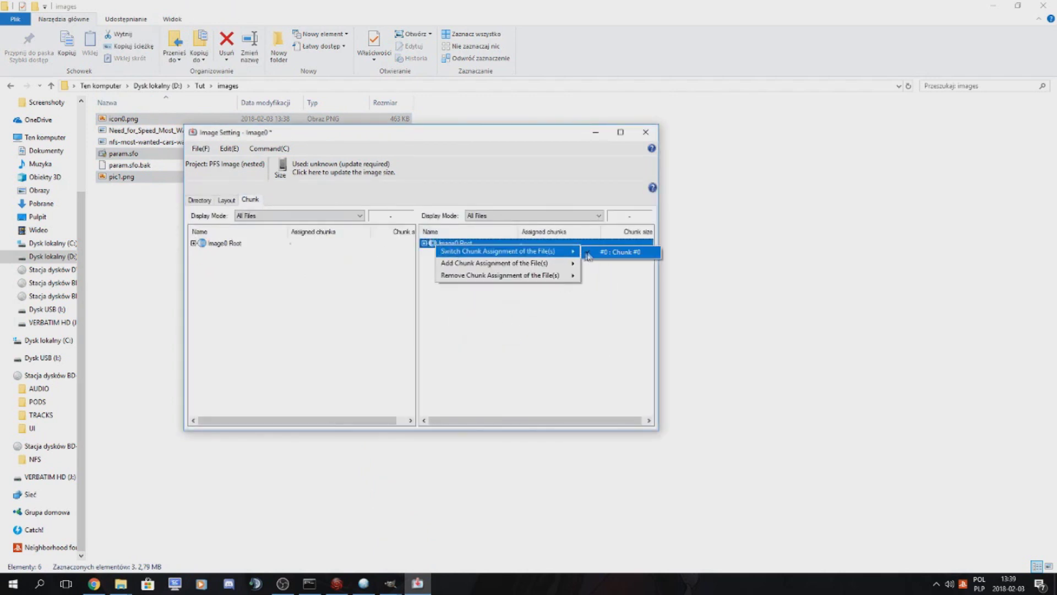
click(589, 257)
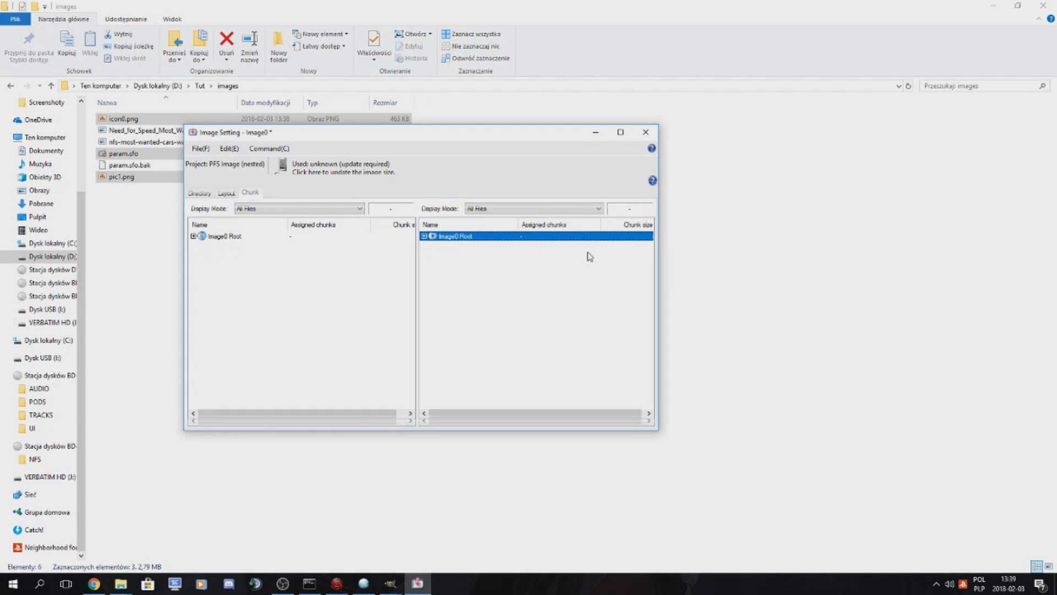
click(199, 201)
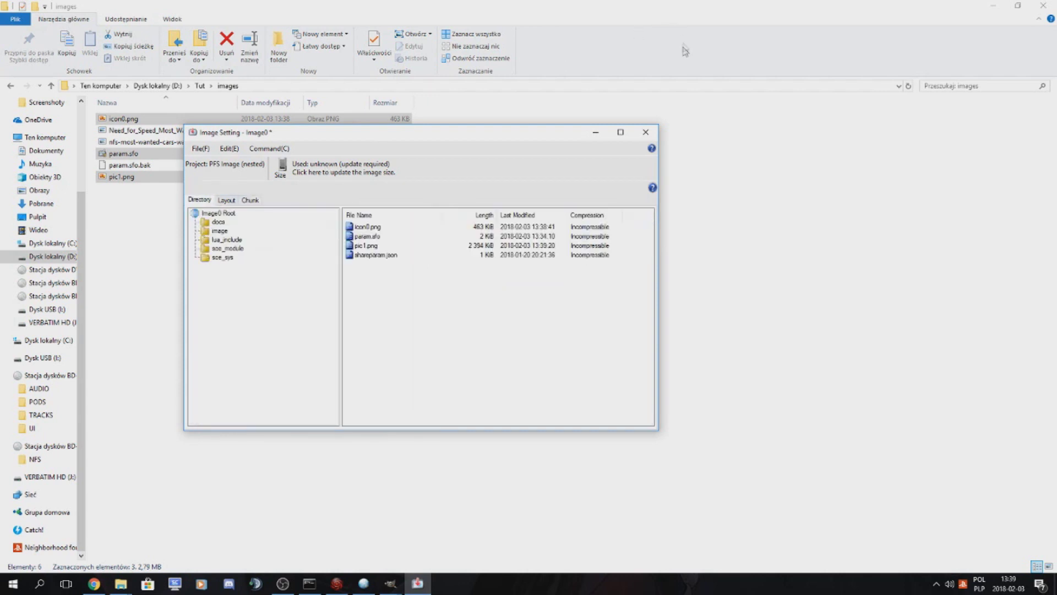
Step: Close the image settings and review the project's package settings
click(653, 133)
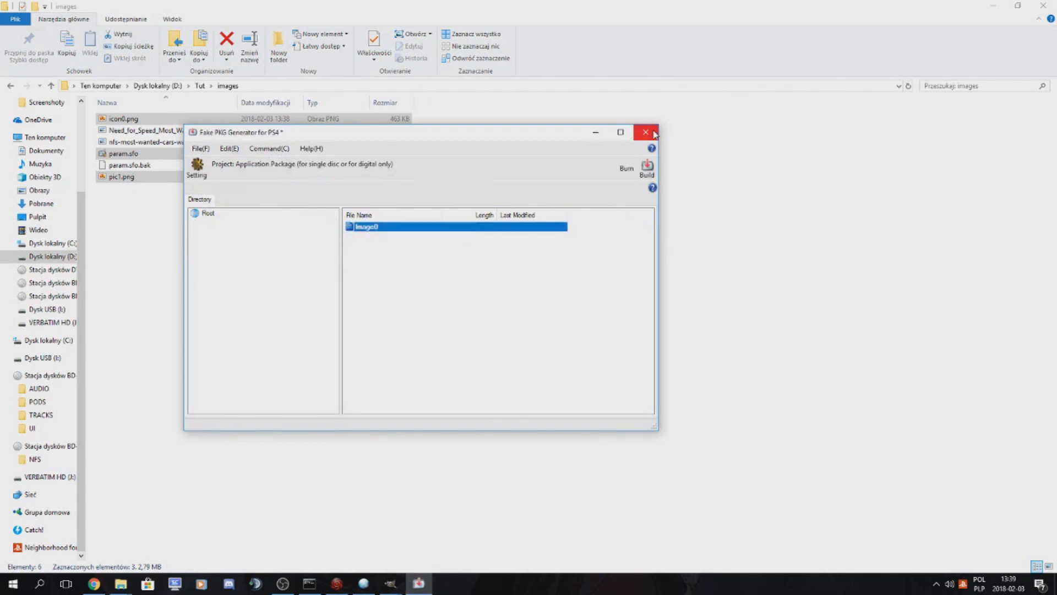
click(270, 149)
click(282, 176)
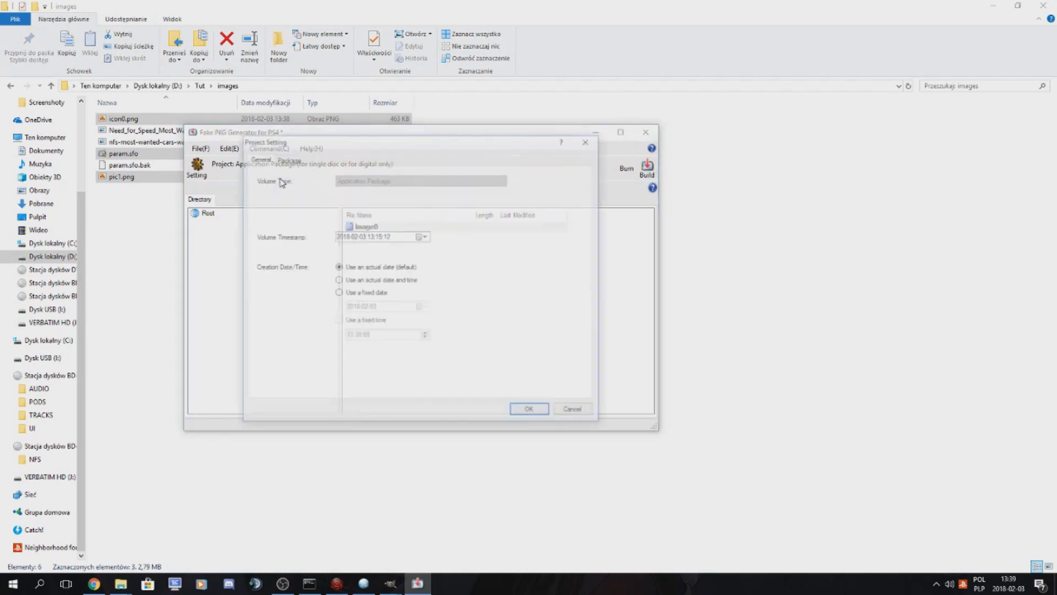
click(287, 158)
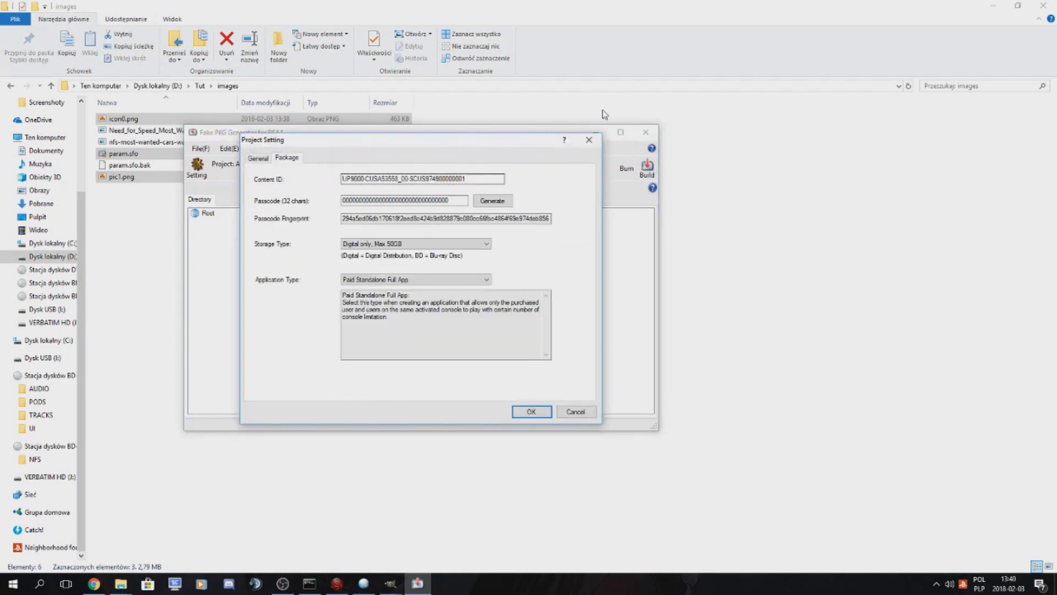
click(588, 140)
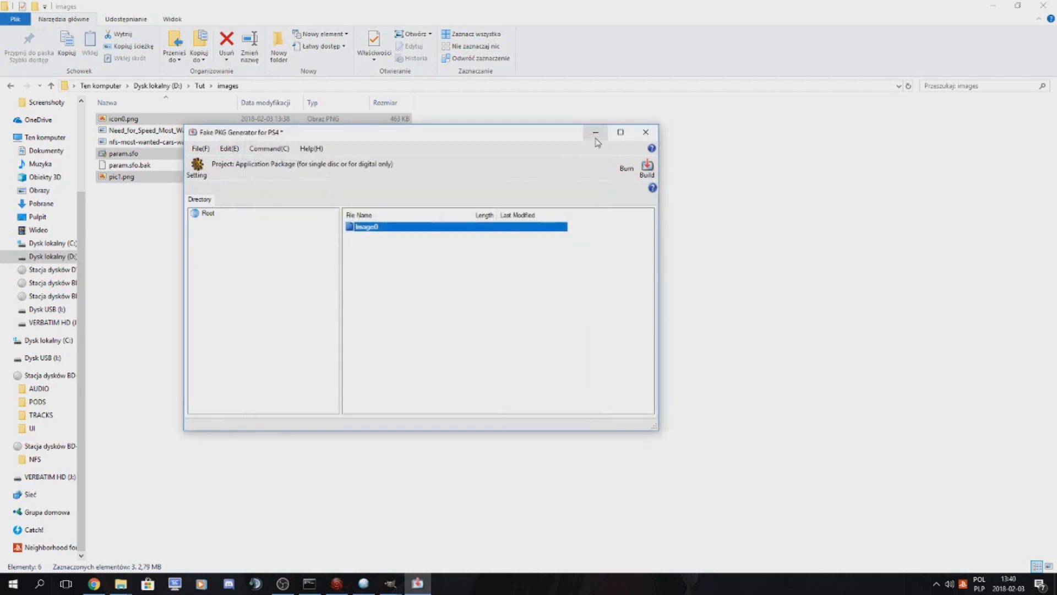
Step: Set the build output to nfsmwfinal.pkg on the USB drive and start the build
click(648, 167)
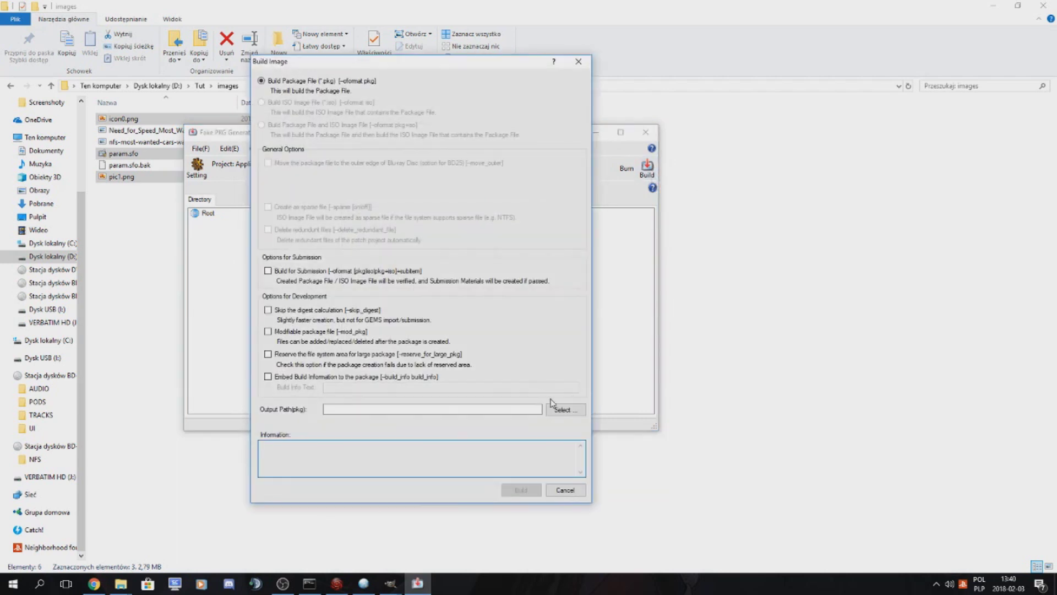
click(557, 408)
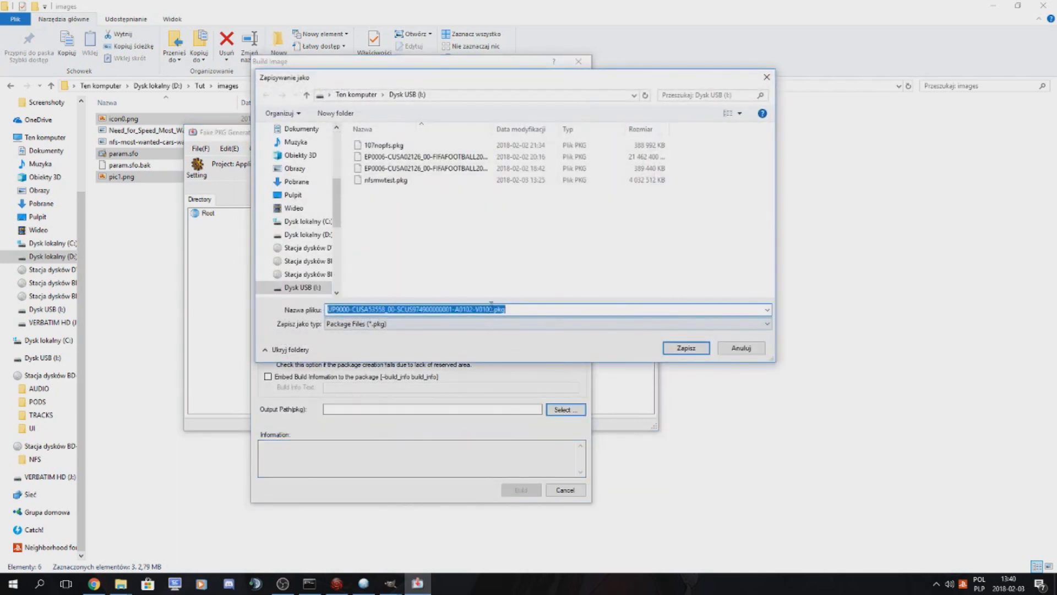
drag(493, 308, 278, 333)
text(nfsmwfinal)
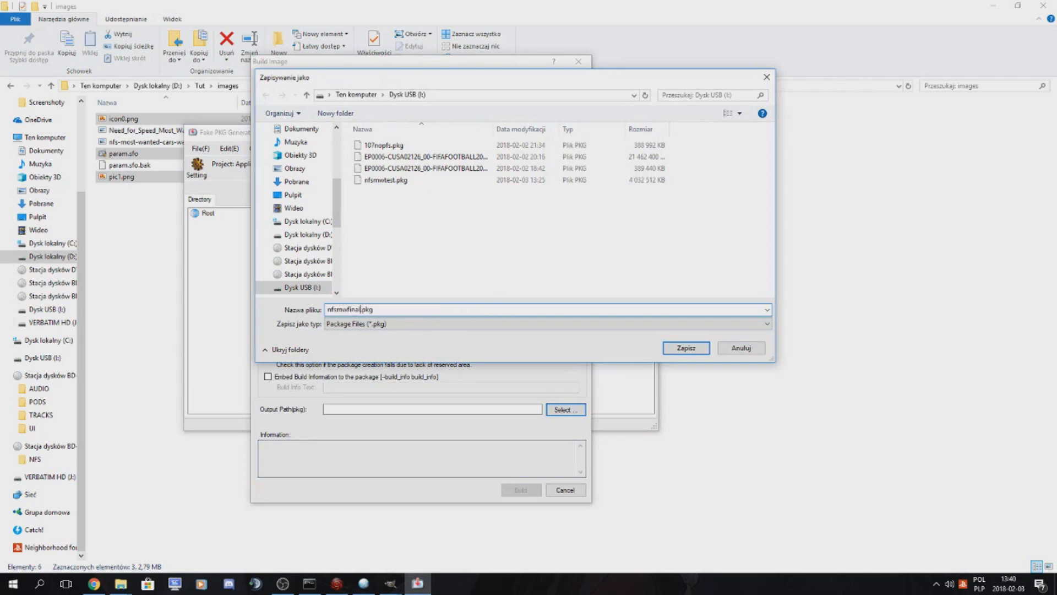
click(684, 352)
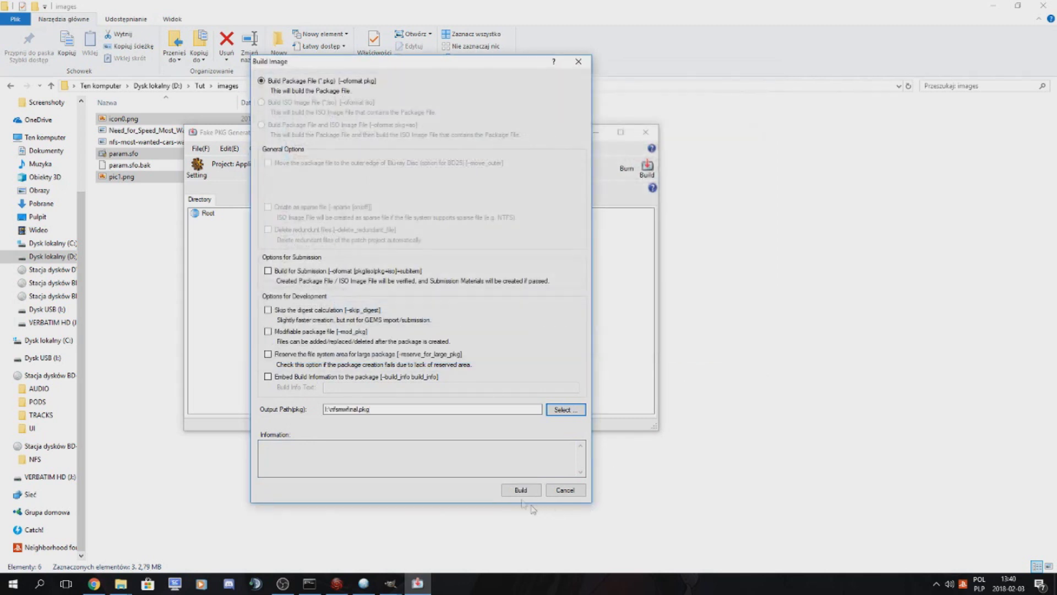
click(521, 490)
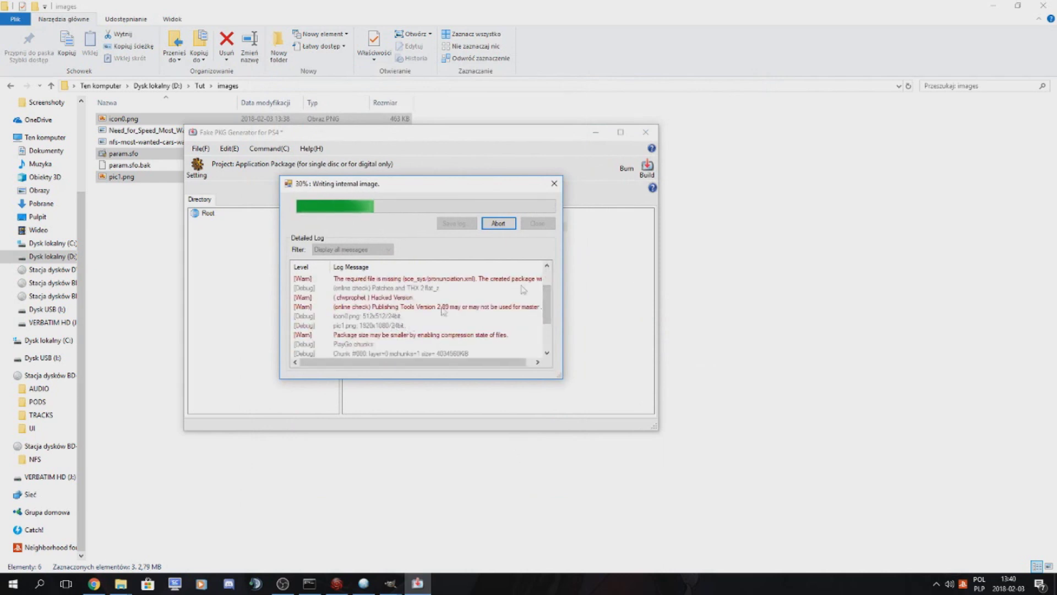
Step: Let the nfsmwfinal.pkg build write the internal image, then switch to the PS4
scroll(425, 326, down, 2)
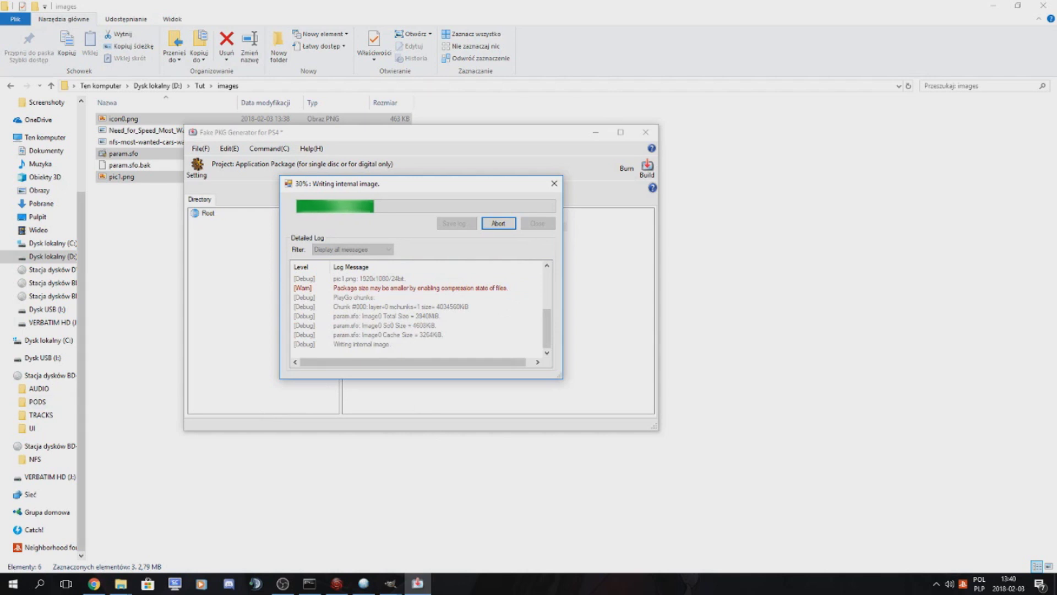
key(alt+Tab)
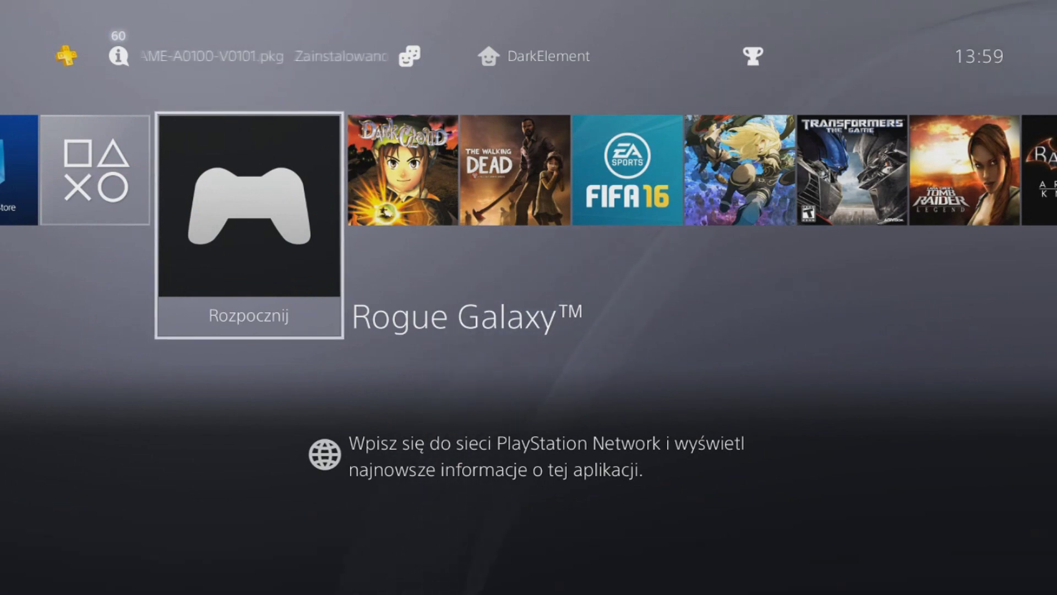
Step: Install nfsmwfinal.pkg via Settings > Debug Settings > Game > Package Installer
key(Right)
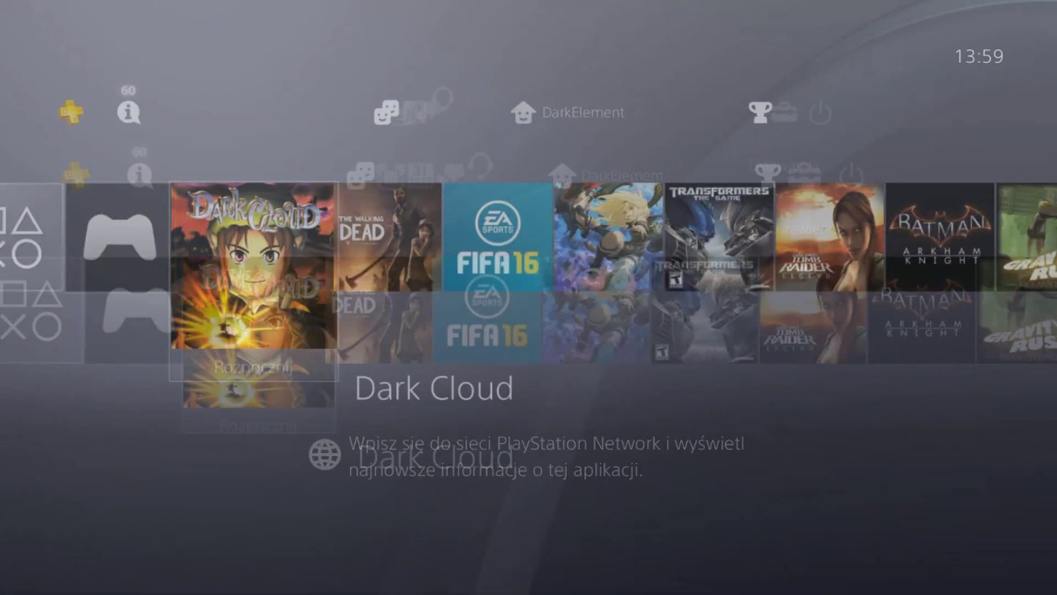
key(Return)
key(Down)
key(Down)
key(Down)
key(Down)
key(Down)
key(Down)
key(Down)
key(Down)
key(Down)
key(Down)
key(Down)
key(Down)
key(Down)
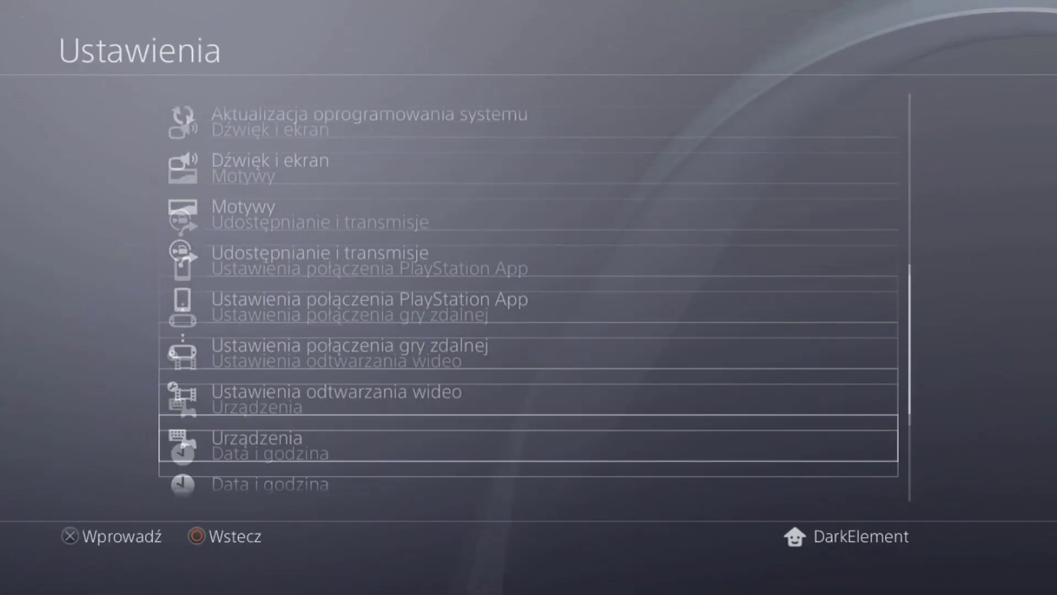
key(Down)
key(Down)
key(Down)
key(Down)
key(Down)
key(Down)
key(Return)
key(Return)
key(Down)
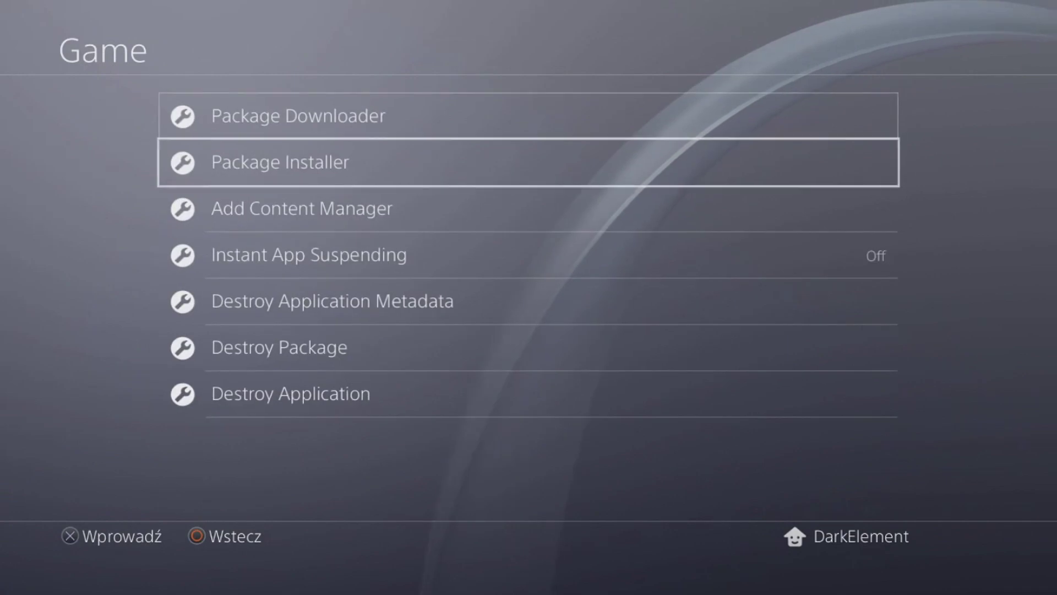
key(Return)
key(Down)
key(Down)
key(Down)
key(Down)
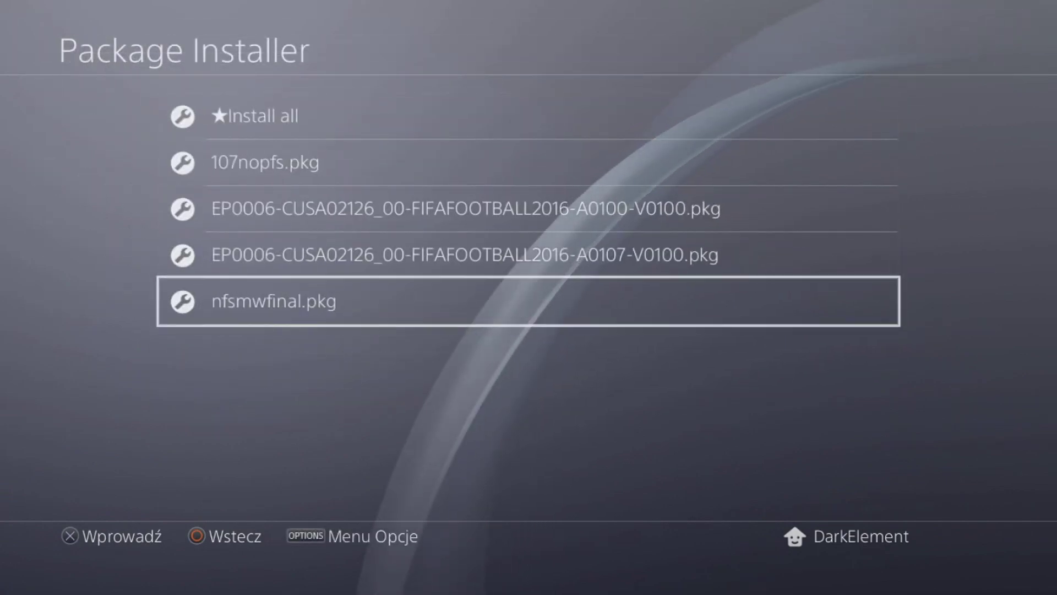
key(Return)
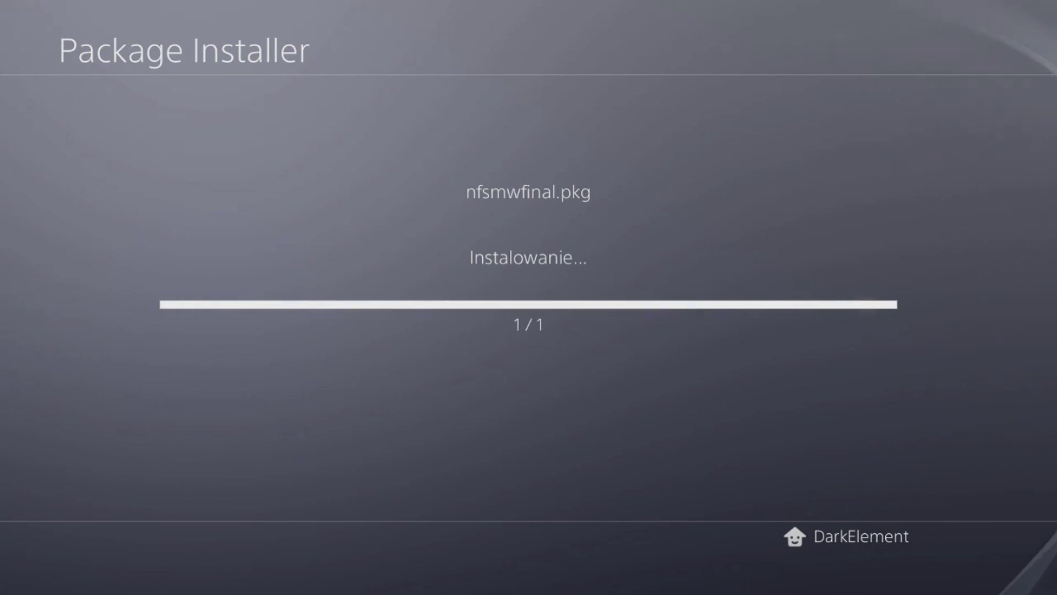
Step: Return to the home screen and launch the Need for Speed Most Wanted tile
key(Escape)
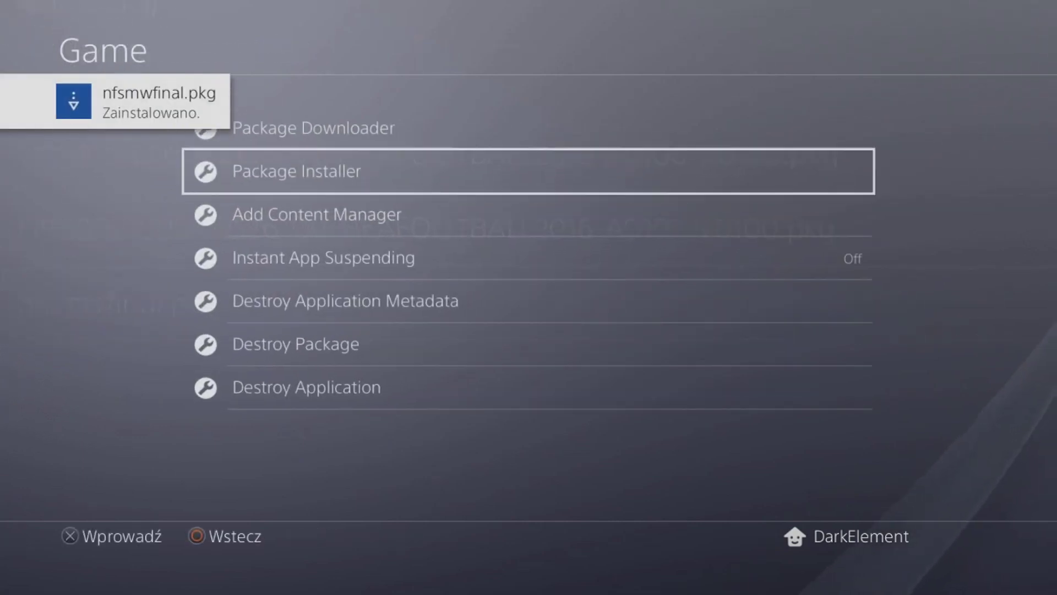
key(Escape)
key(Escape)
key(Escape)
key(Down)
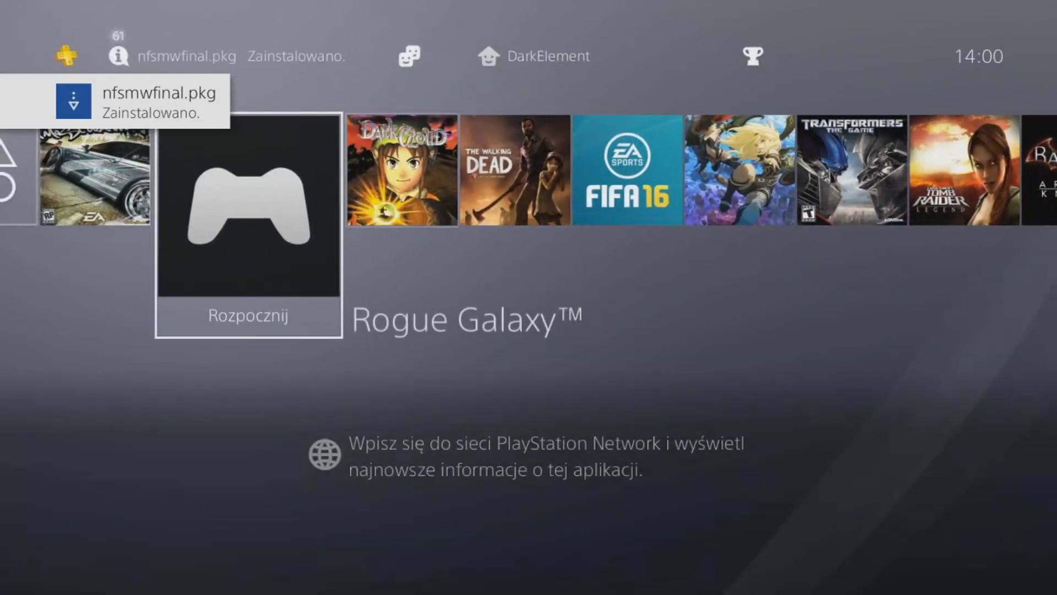
key(Left)
key(Return)
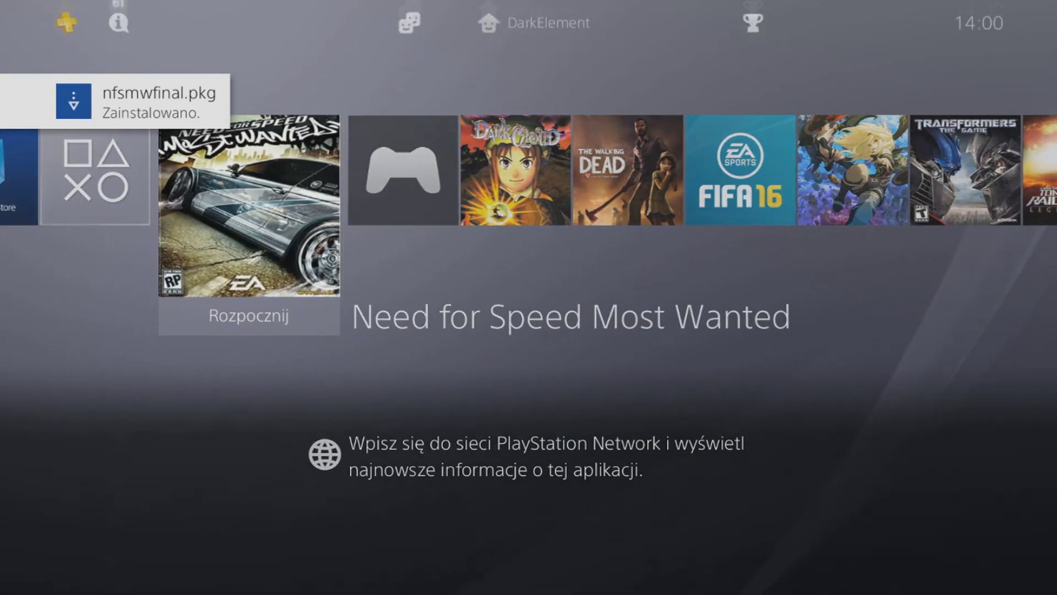